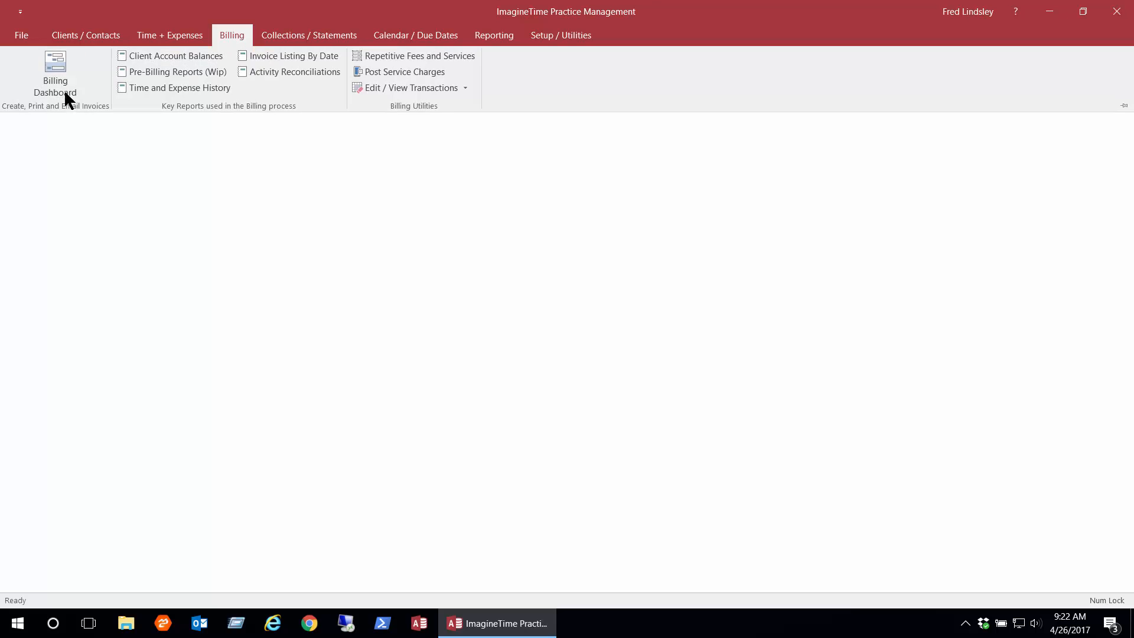
Open the Billing Dashboard for a global session with a bill posting date of 04/26/17.
left_click(65, 94)
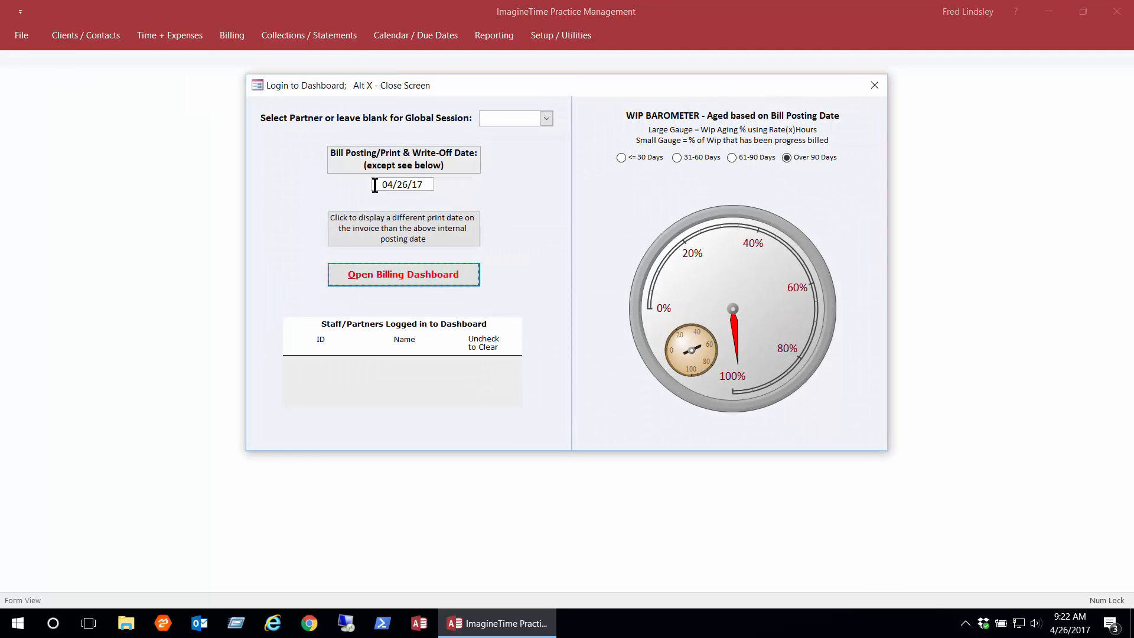
left_click_drag(374, 183, 455, 182)
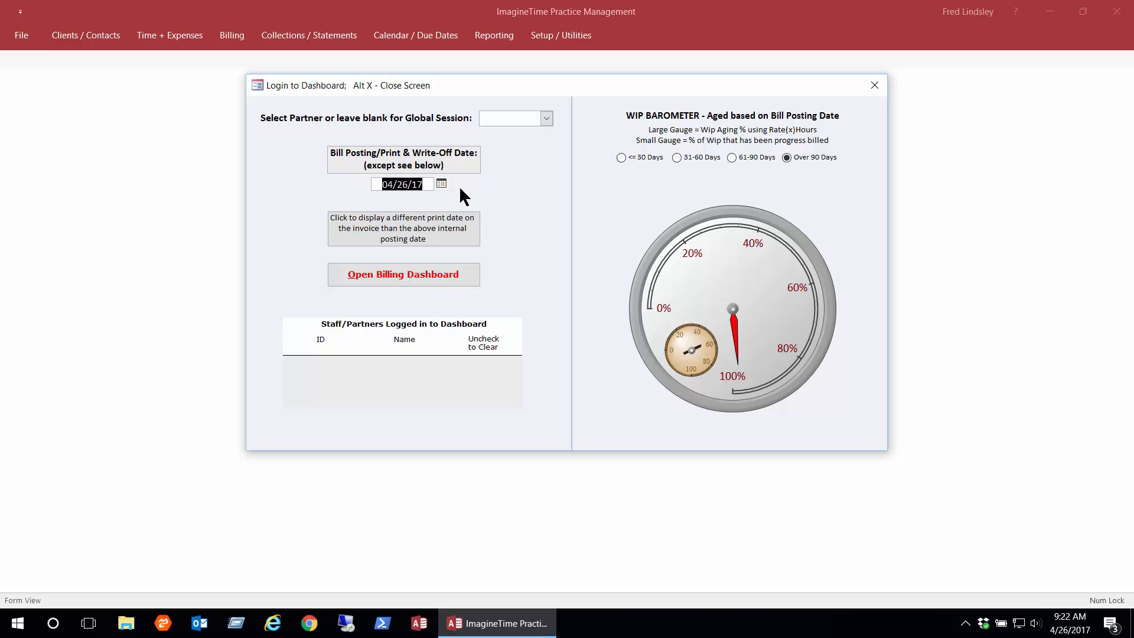
left_click(374, 273)
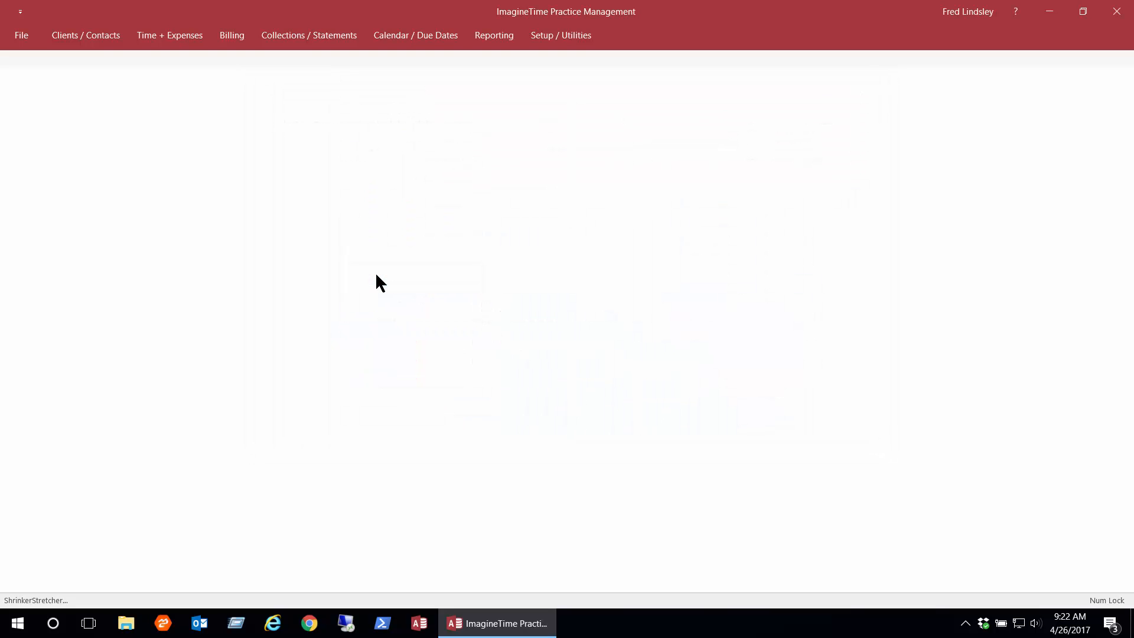
Find the client All Rise Robes & Tassles, select its row and open the pre-billing report setup for that client.
type("all Rise Robes & Tassles")
key("Return")
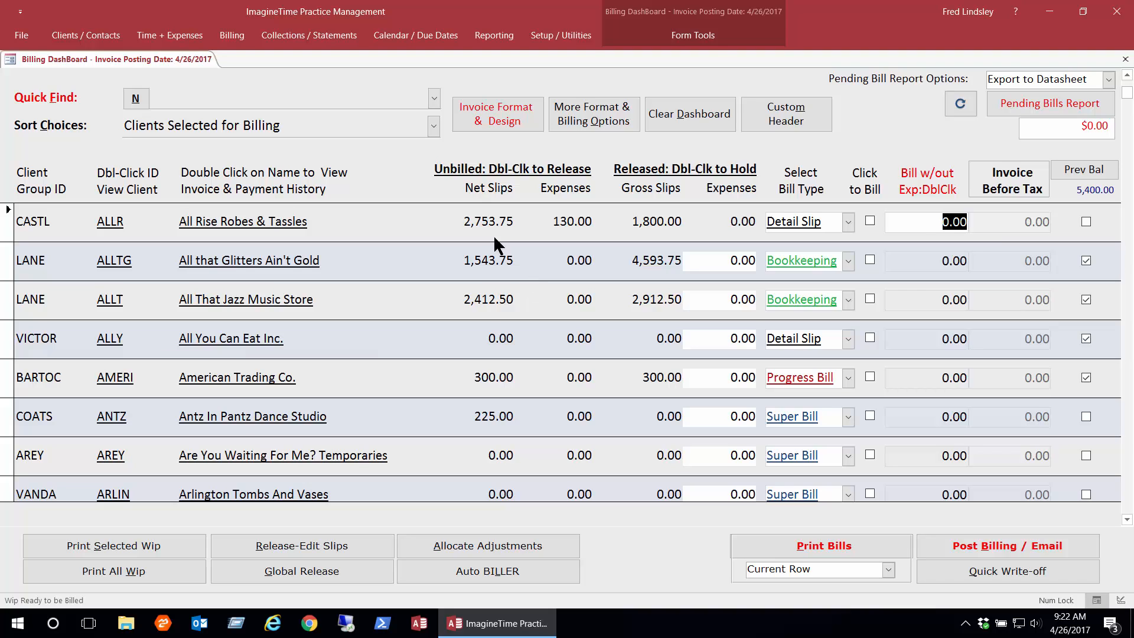
left_click(457, 225)
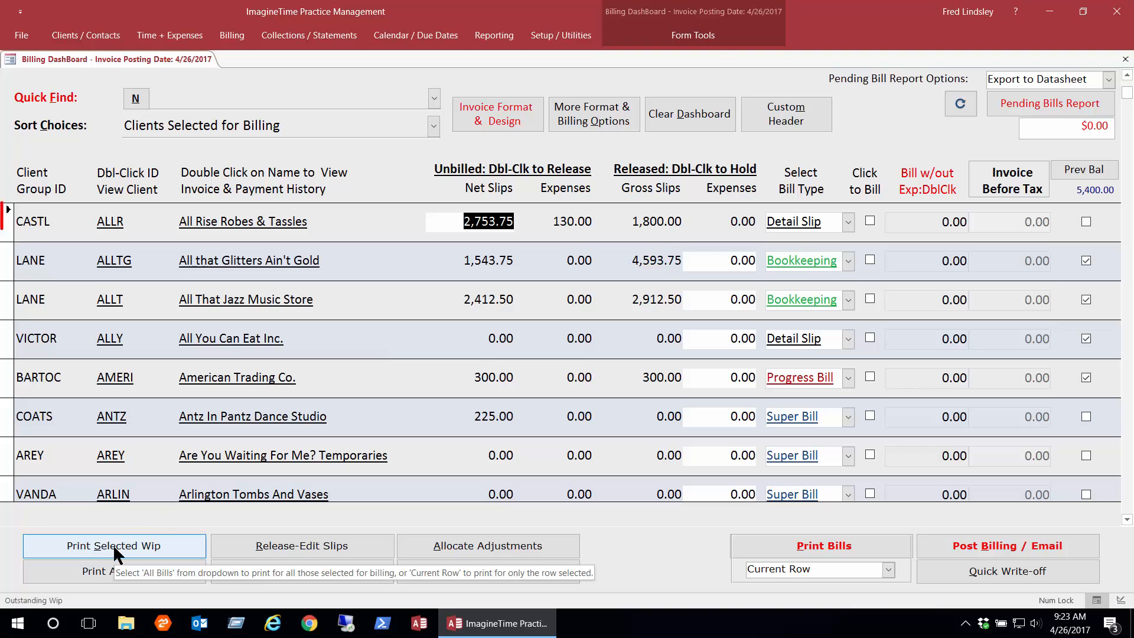
left_click(7, 224)
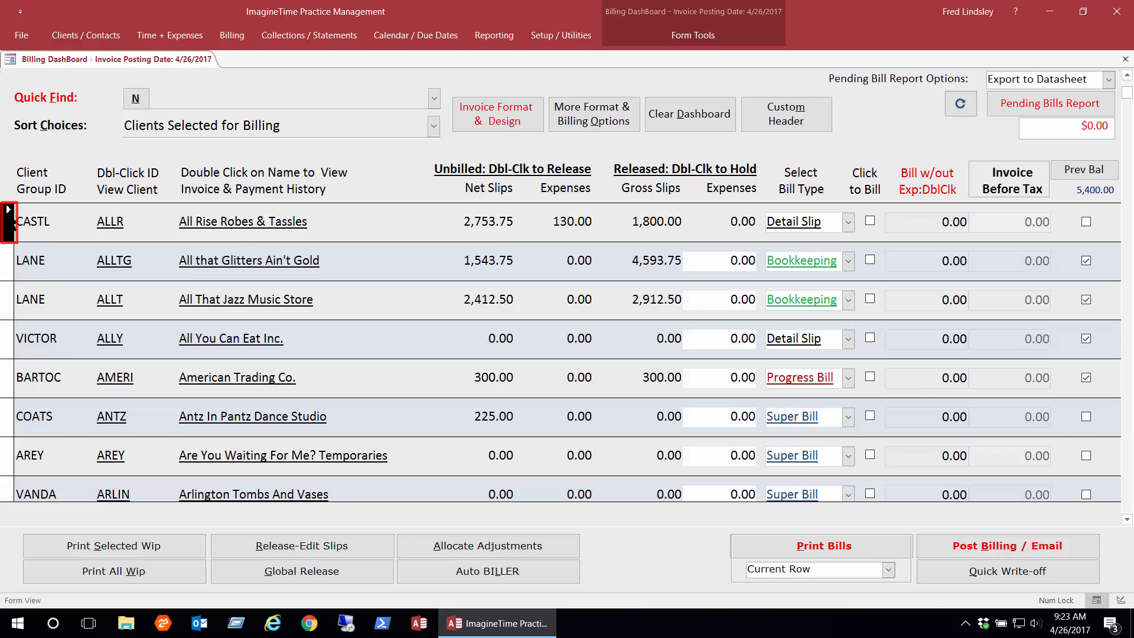
left_click(137, 546)
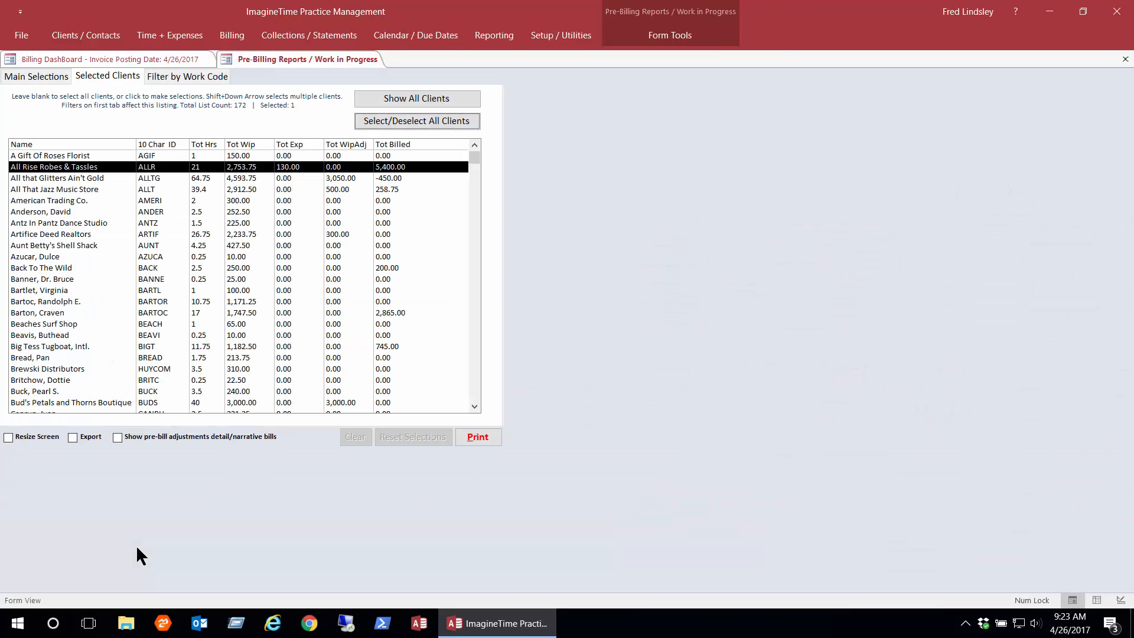
Subtotal the report slips by Code and preview the Detail Work in Progress Report for the selected client.
left_click(23, 72)
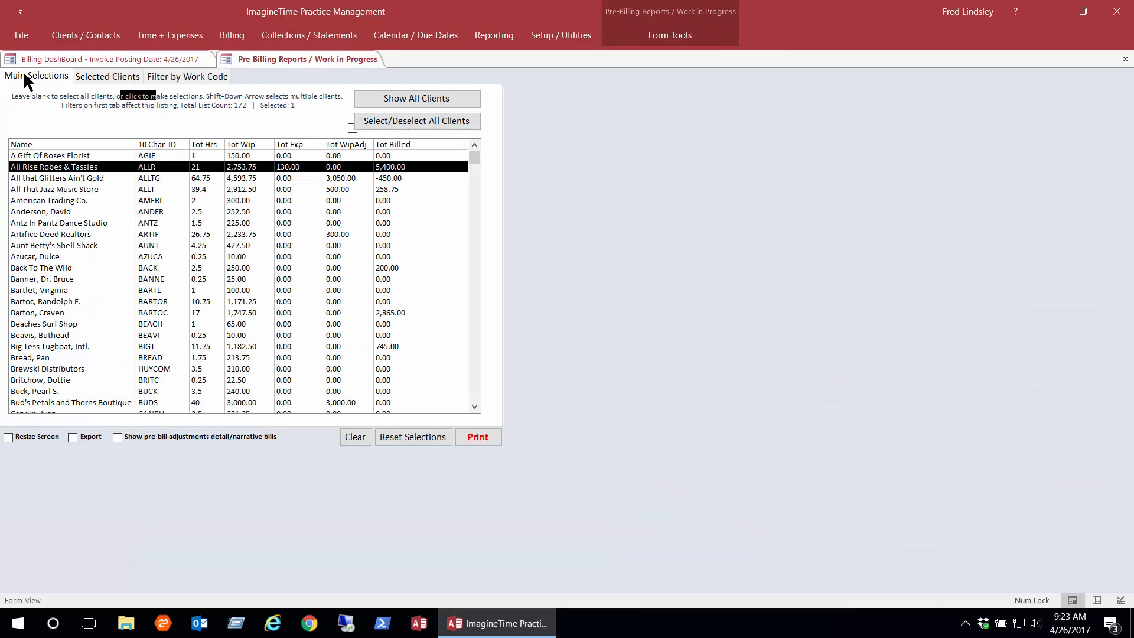
left_click(452, 266)
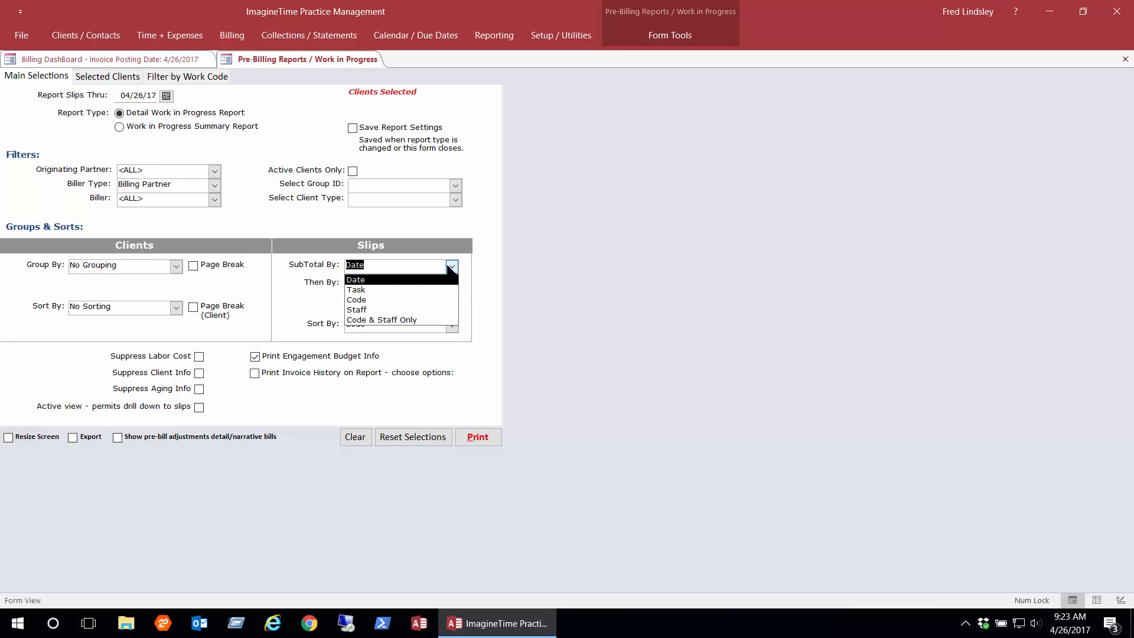
left_click(354, 299)
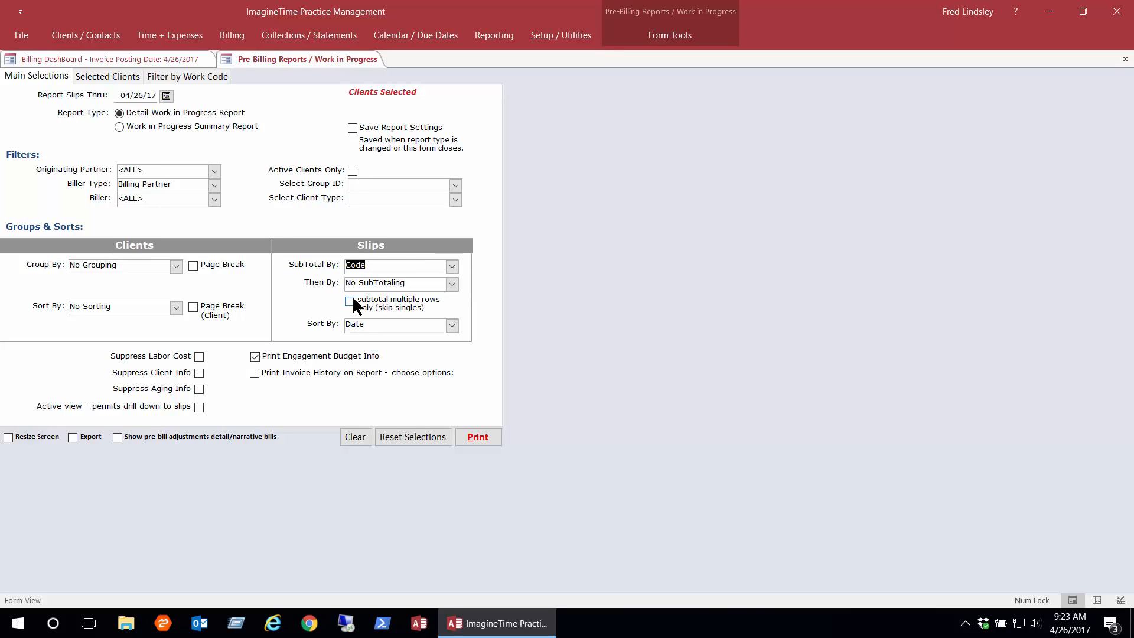
left_click(99, 77)
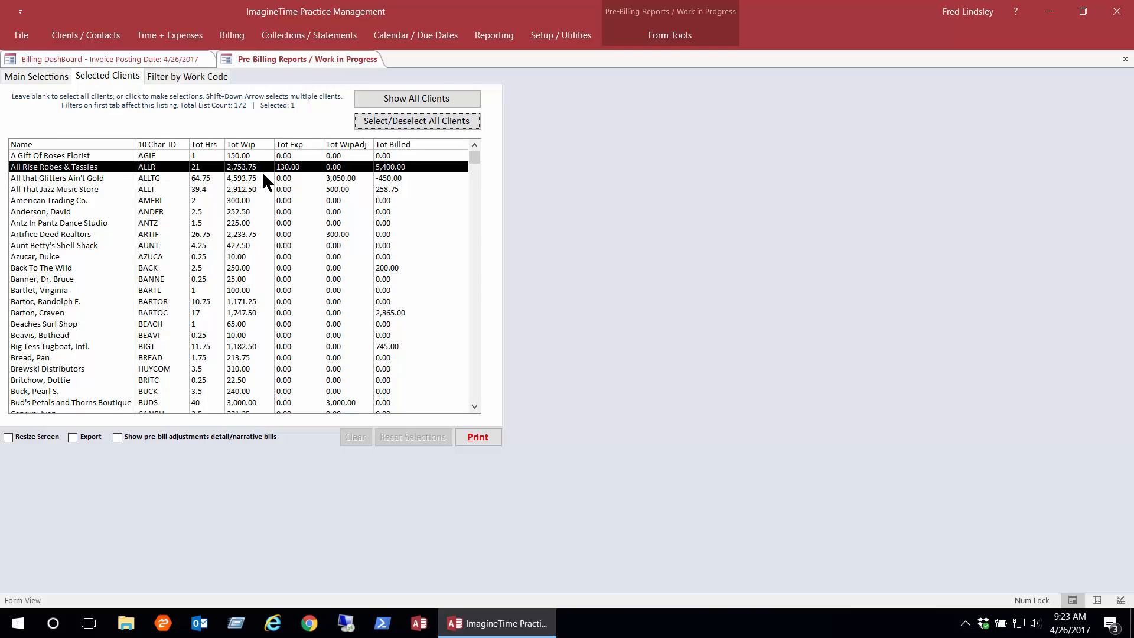
left_click(476, 438)
Examine the engagement slips, code subtotals and expense detail on both pages of the unbilled time and expense report, and close it.
scroll(449, 393, "down", 3)
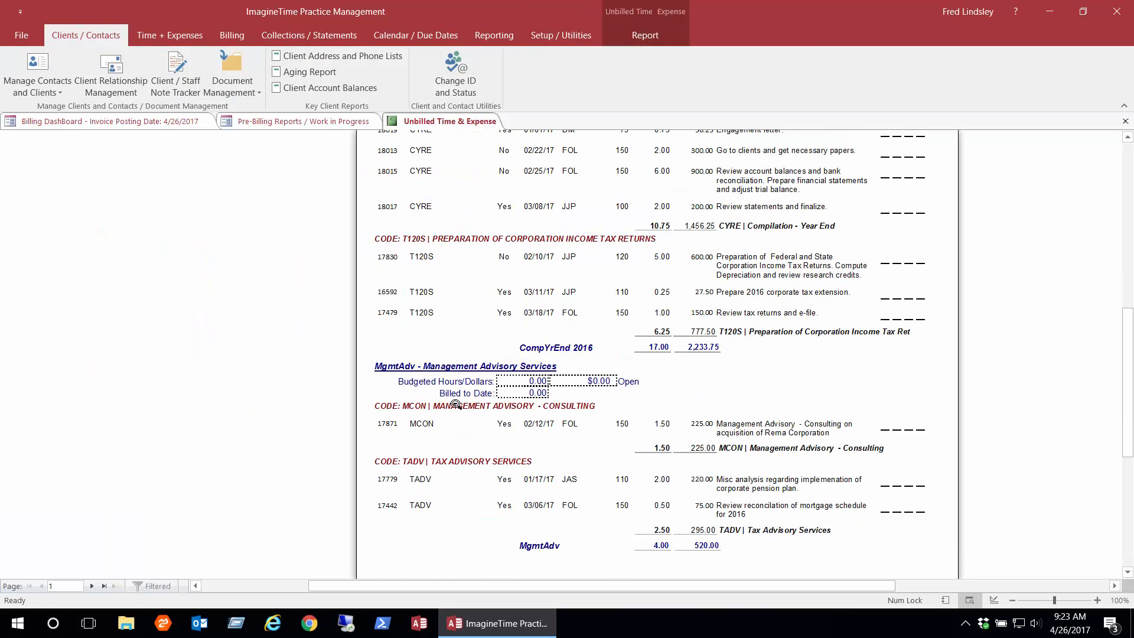
left_click(90, 583)
scroll(472, 411, "up", 6)
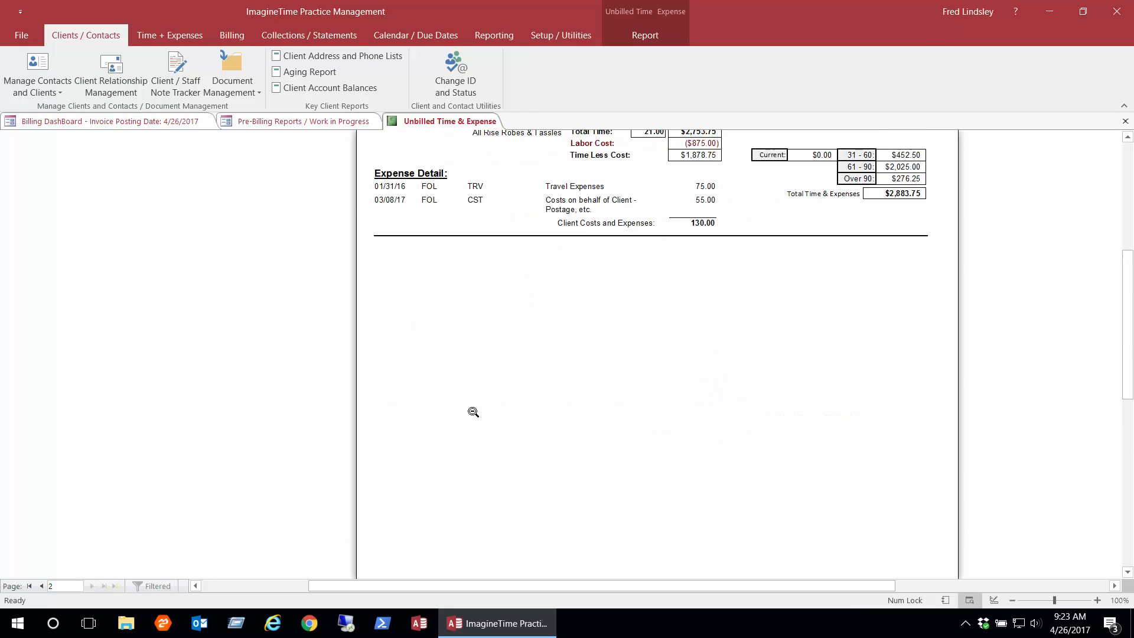
left_click(41, 586)
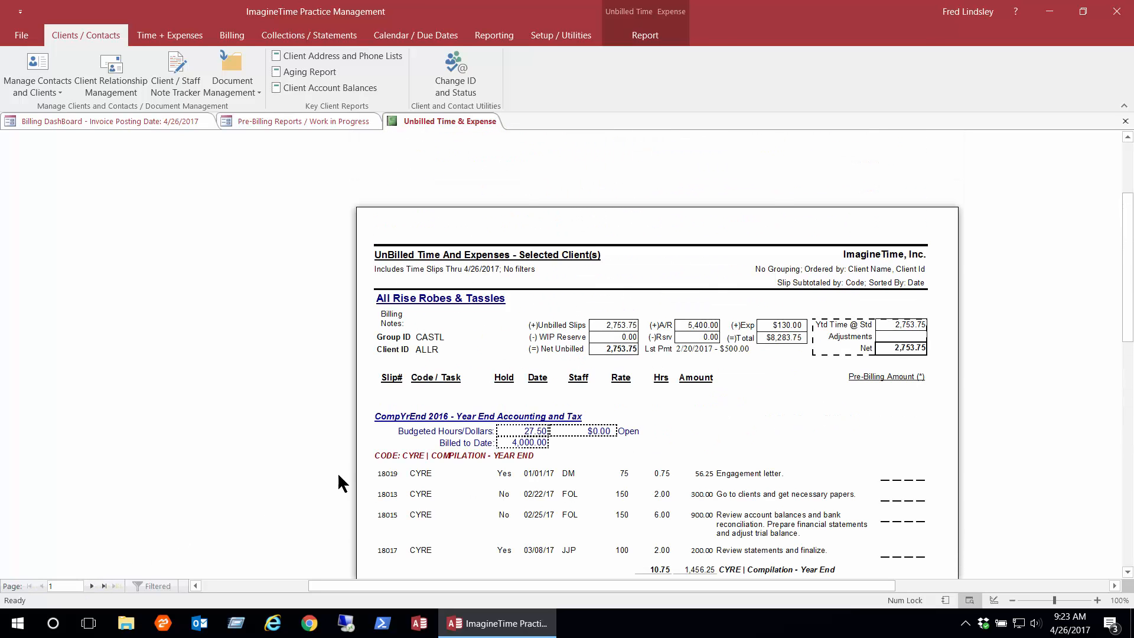
left_click(488, 402)
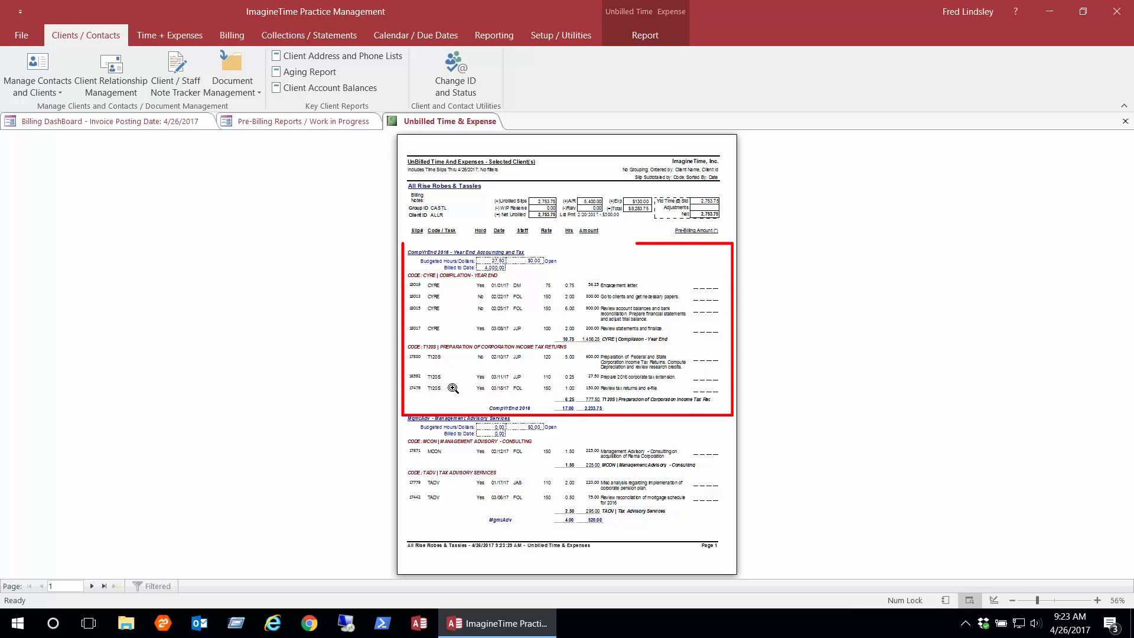
left_click(438, 477)
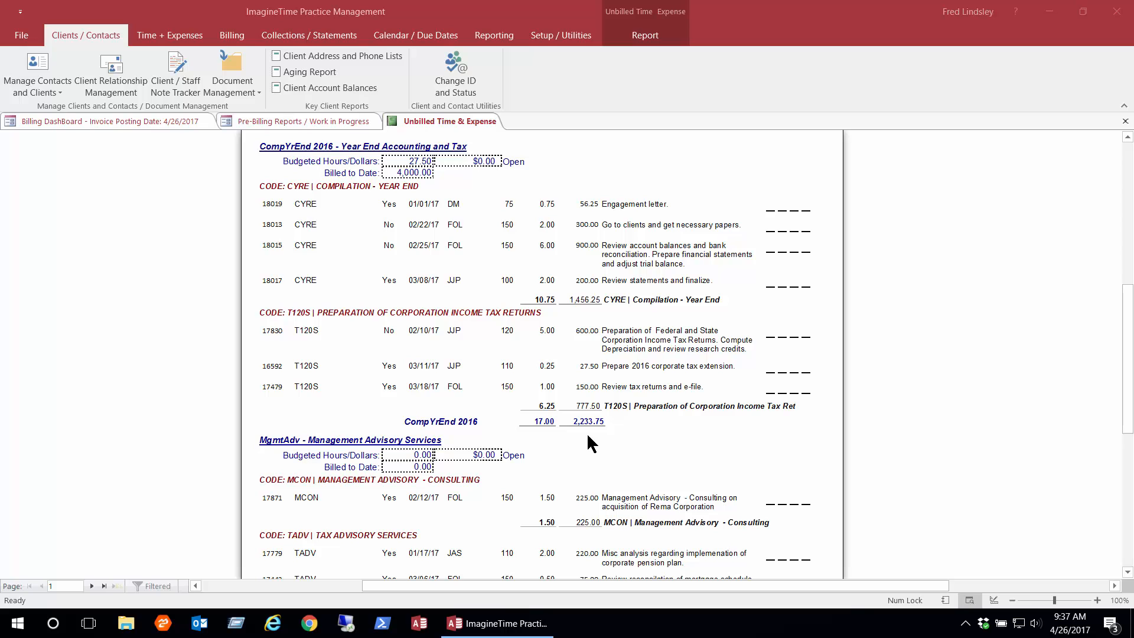
left_click(1125, 120)
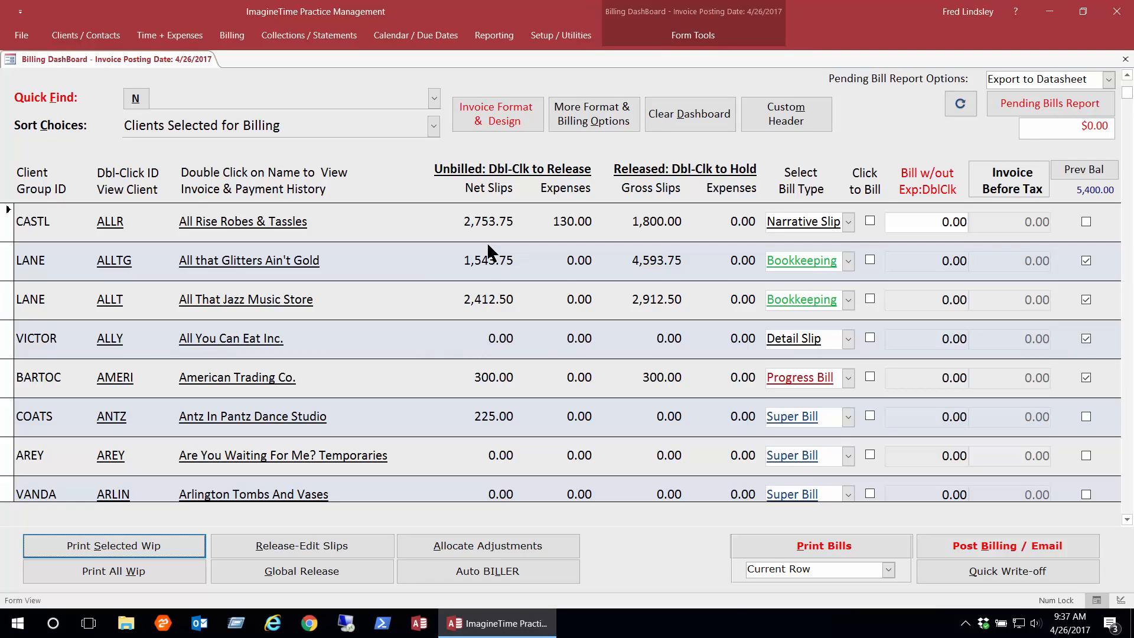
Open the slips of All Rise Robes & Tassles for release and editing, filtered to the CompYrEnd 2016 Year End Accounting engagement.
left_click(299, 553)
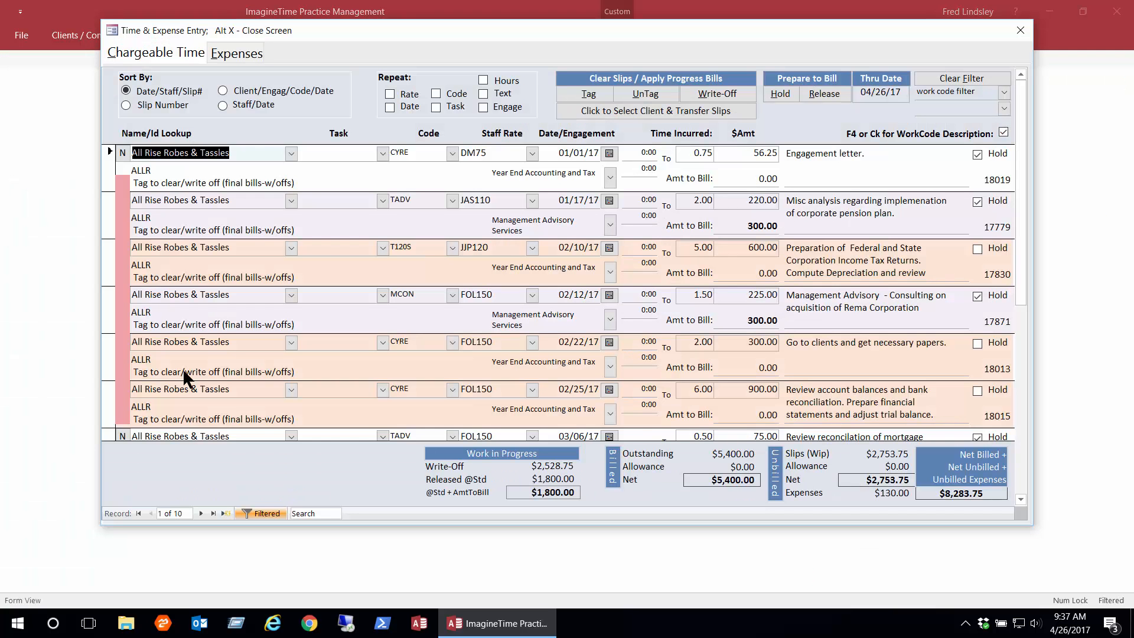
left_click(1004, 92)
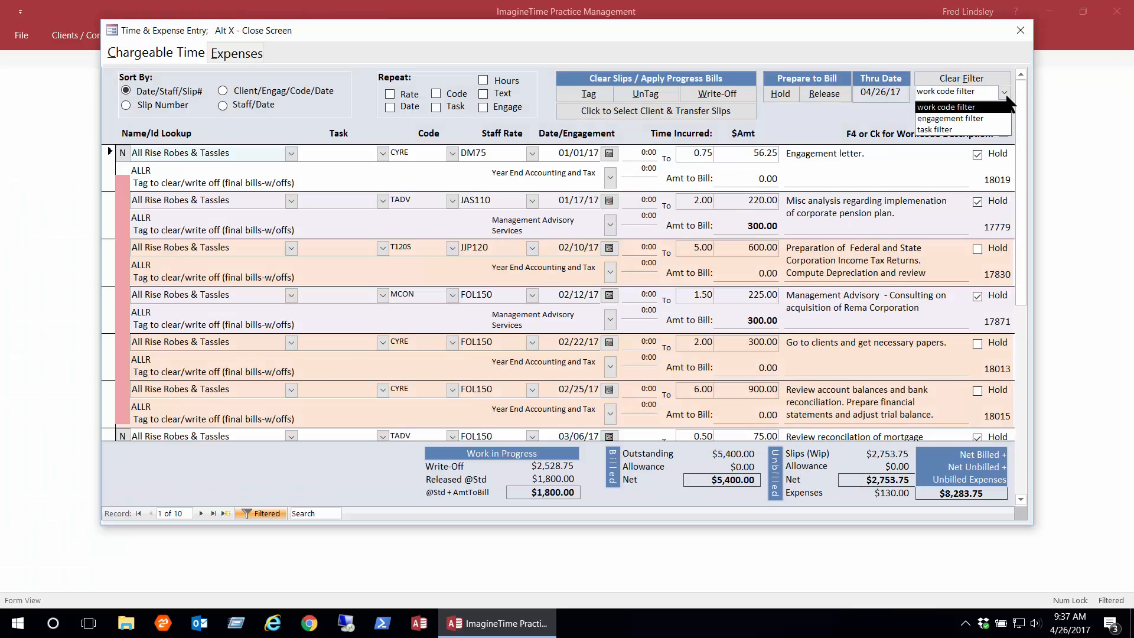
left_click(965, 119)
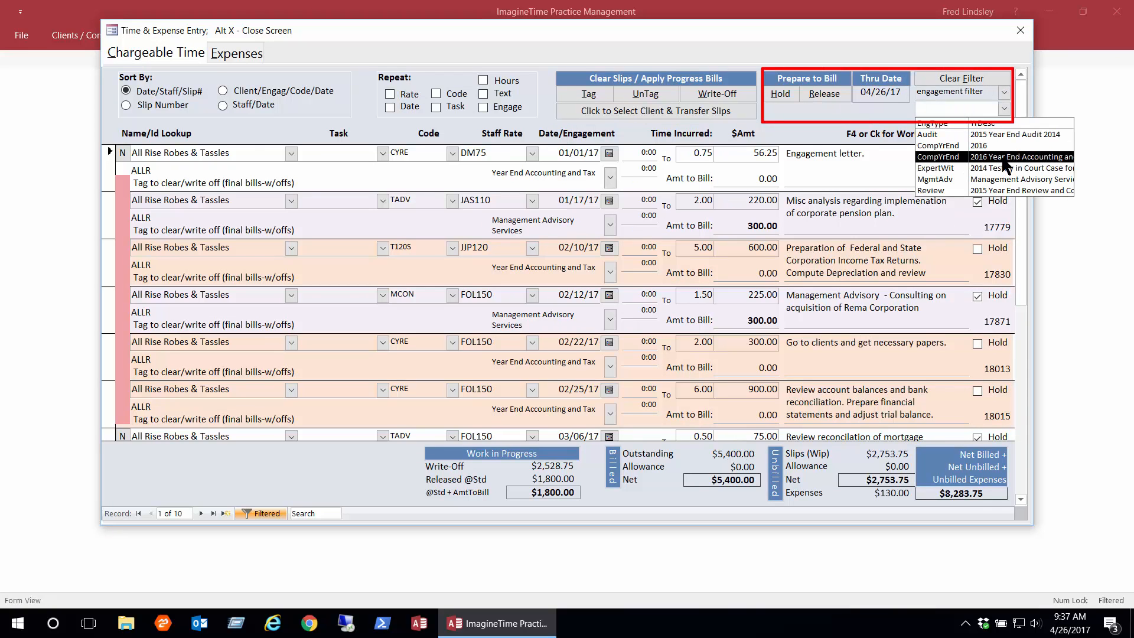
left_click(1001, 155)
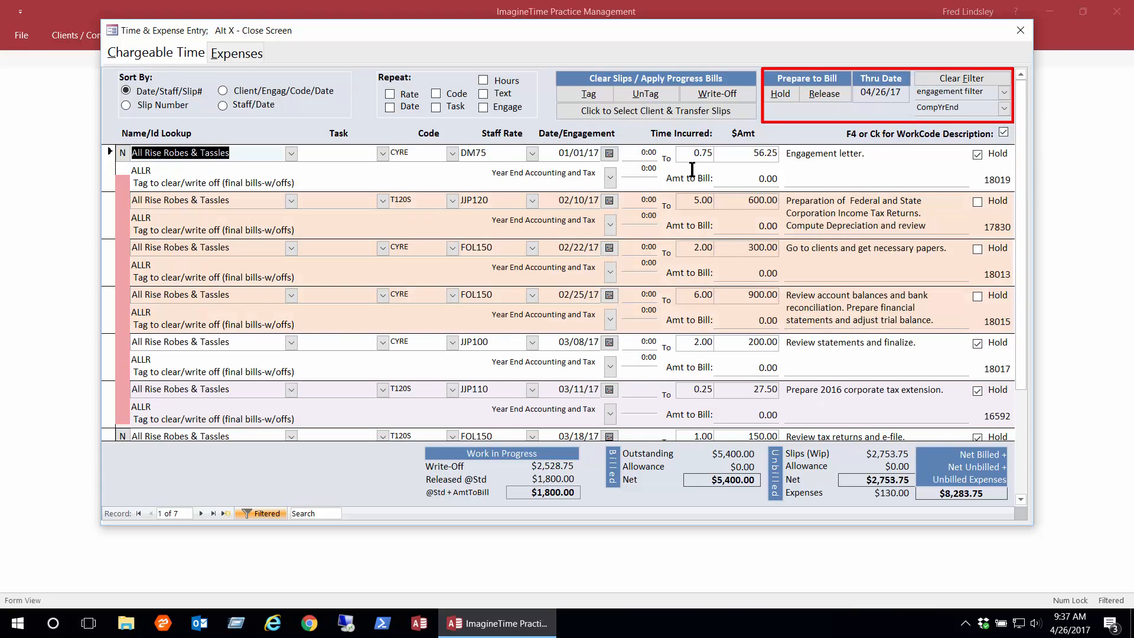
Place all the filtered Year End Accounting slips on hold.
left_click(824, 93)
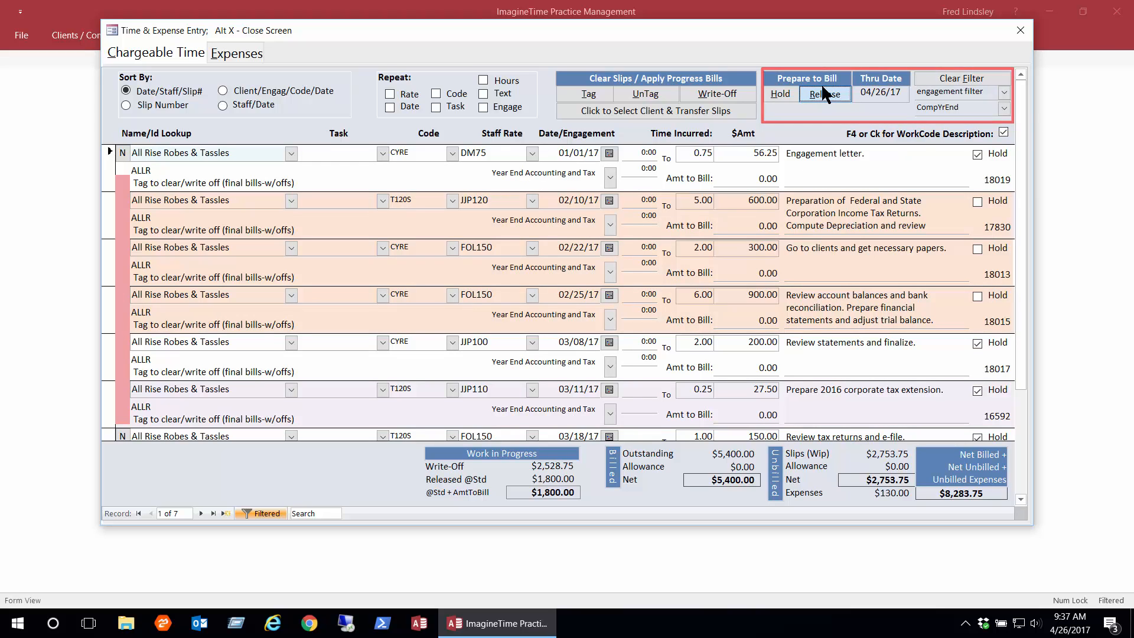
left_click(776, 92)
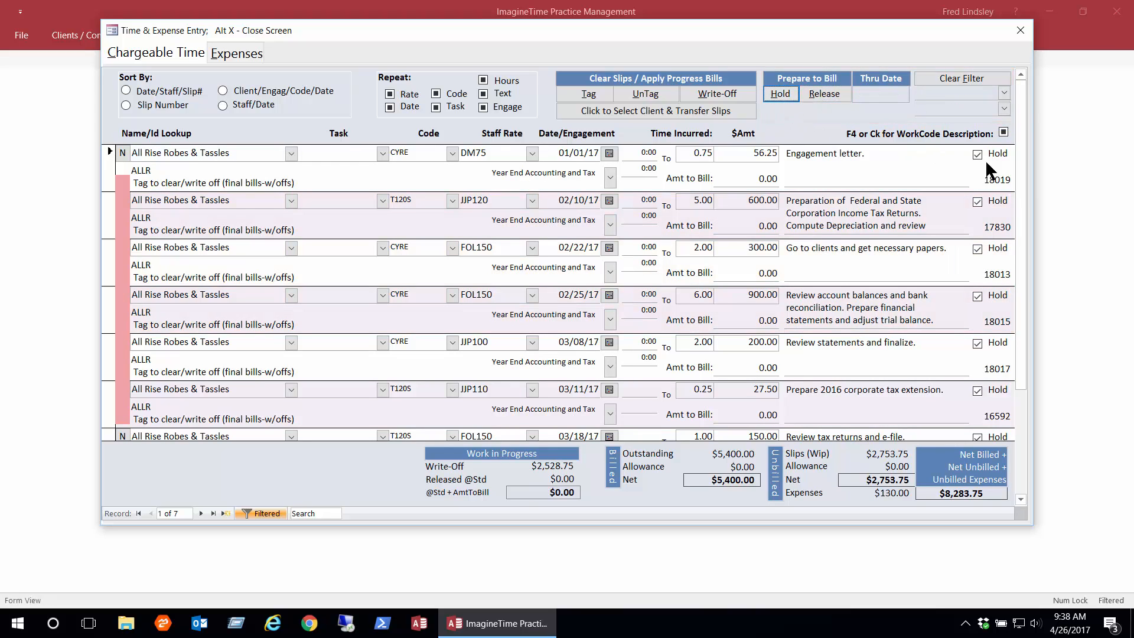
Filter the slips by the CompYrEnd 2016 Year End Accounting engagement and release them all for billing.
left_click(1004, 92)
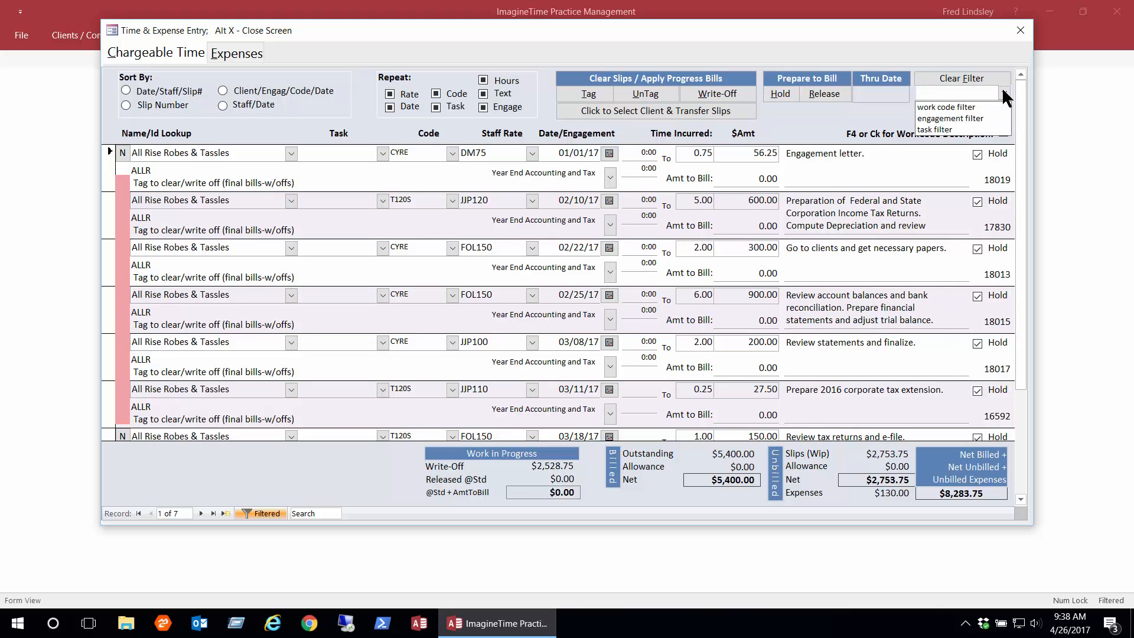
left_click(949, 119)
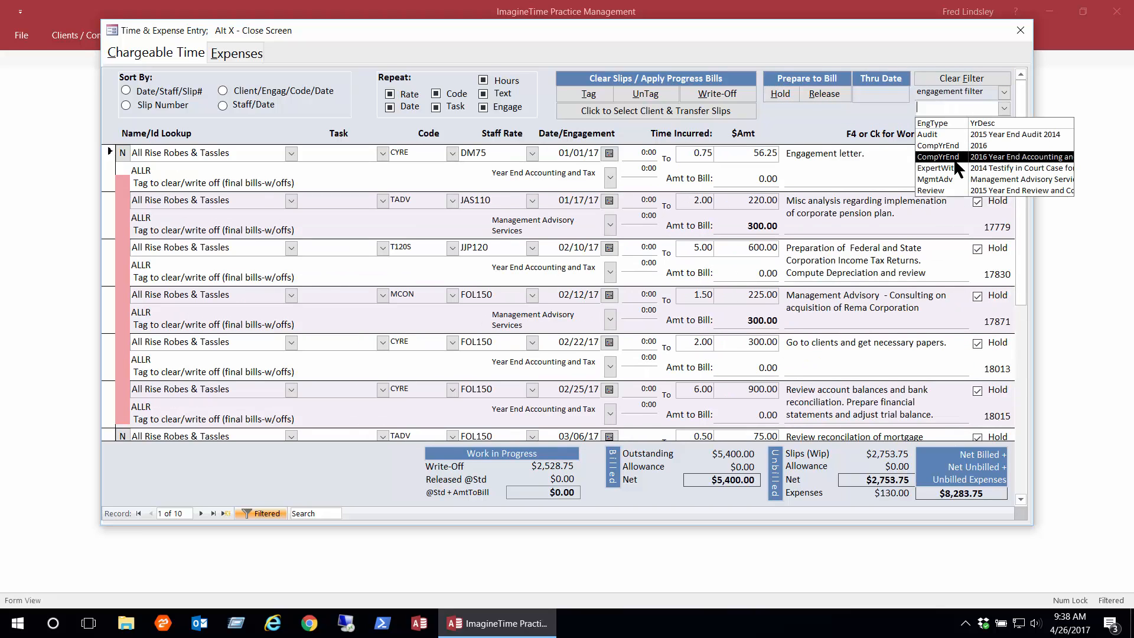
left_click(953, 158)
left_click(829, 93)
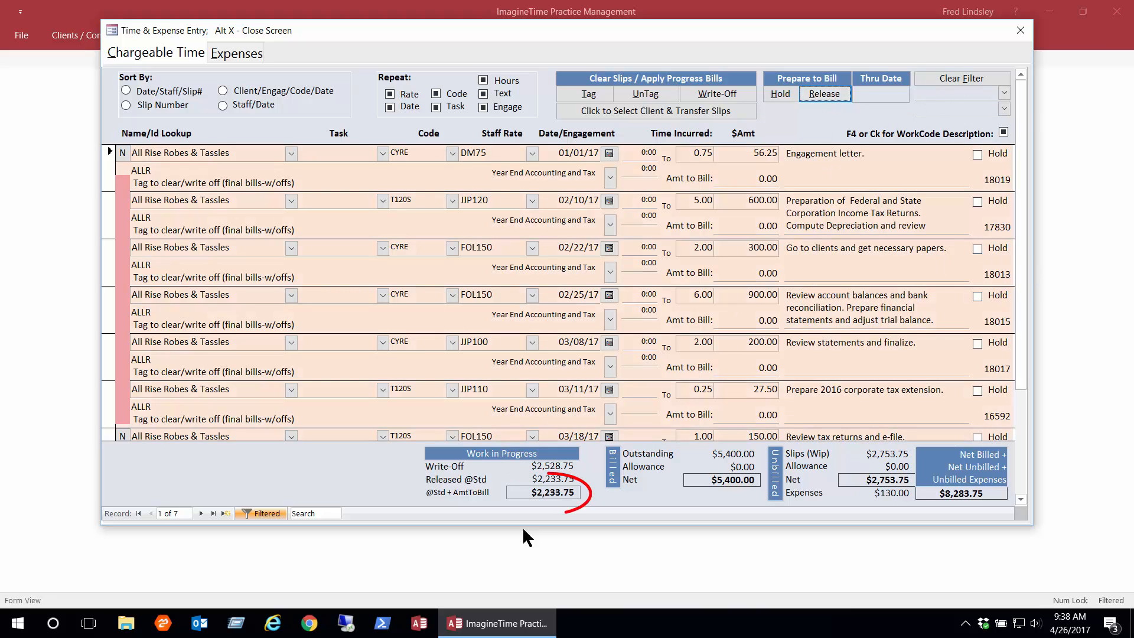
Review the released engagement slips and clear the filter to compare them with the client's held Management Advisory Services slips.
left_click(520, 490)
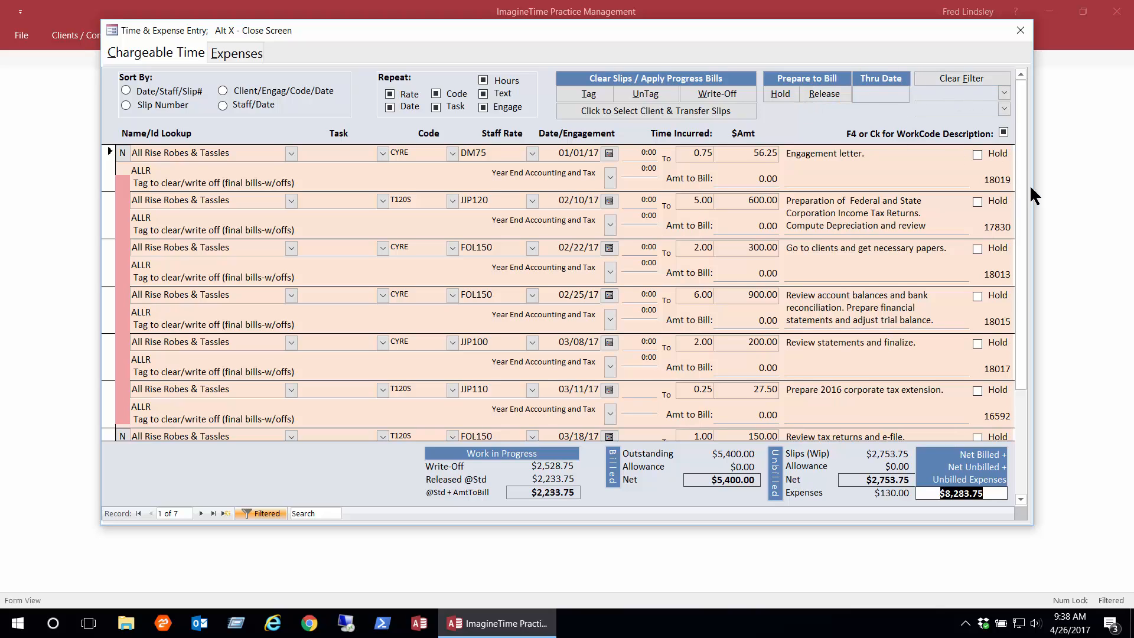
left_click_drag(1019, 151, 1026, 335)
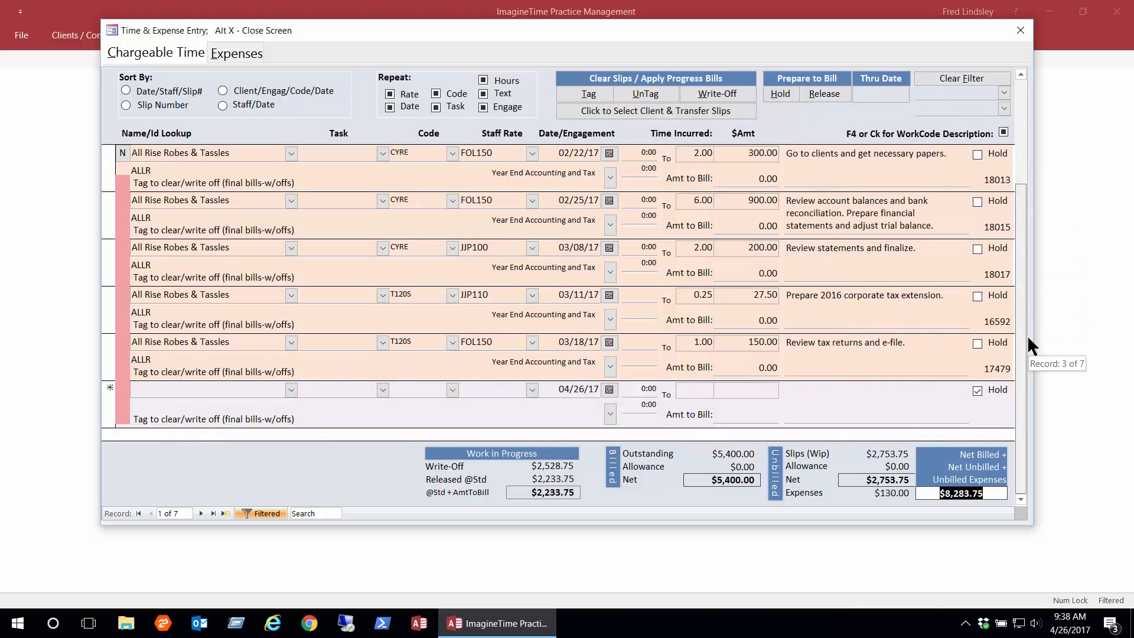
left_click(956, 79)
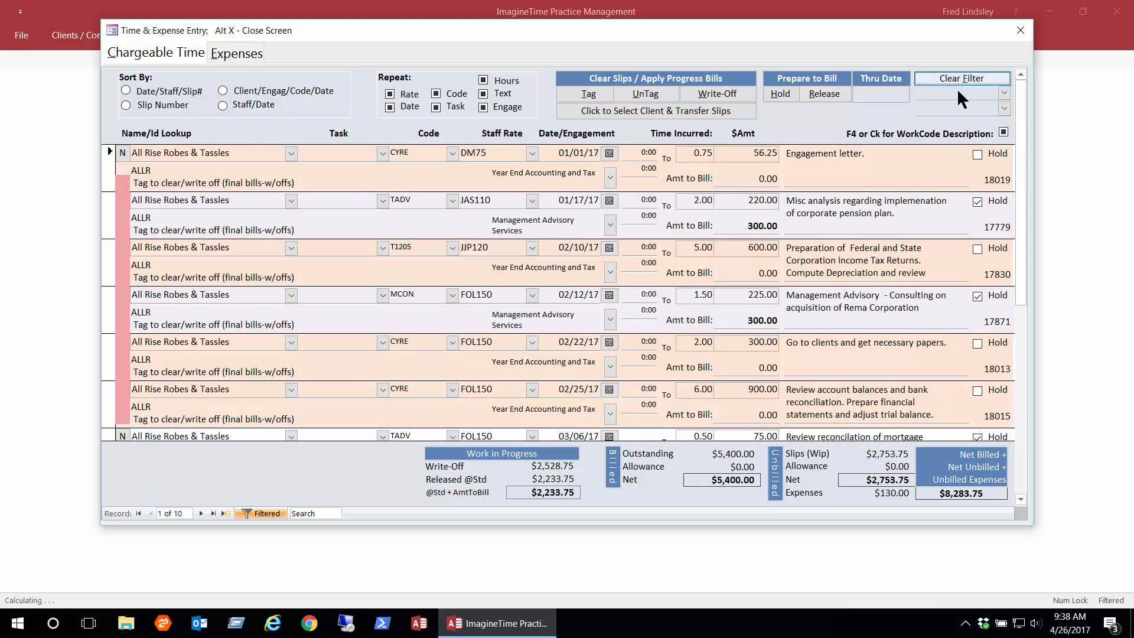
left_click(978, 201)
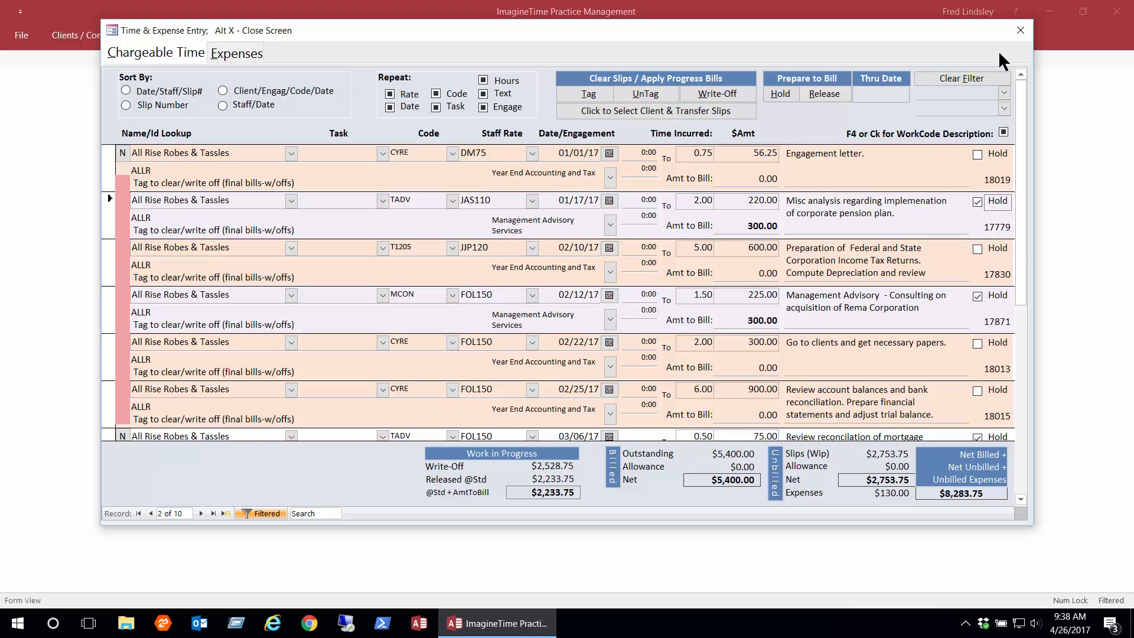
Take the client's travel and postage cost expenses off hold and close the time and expense entry screen.
left_click(249, 58)
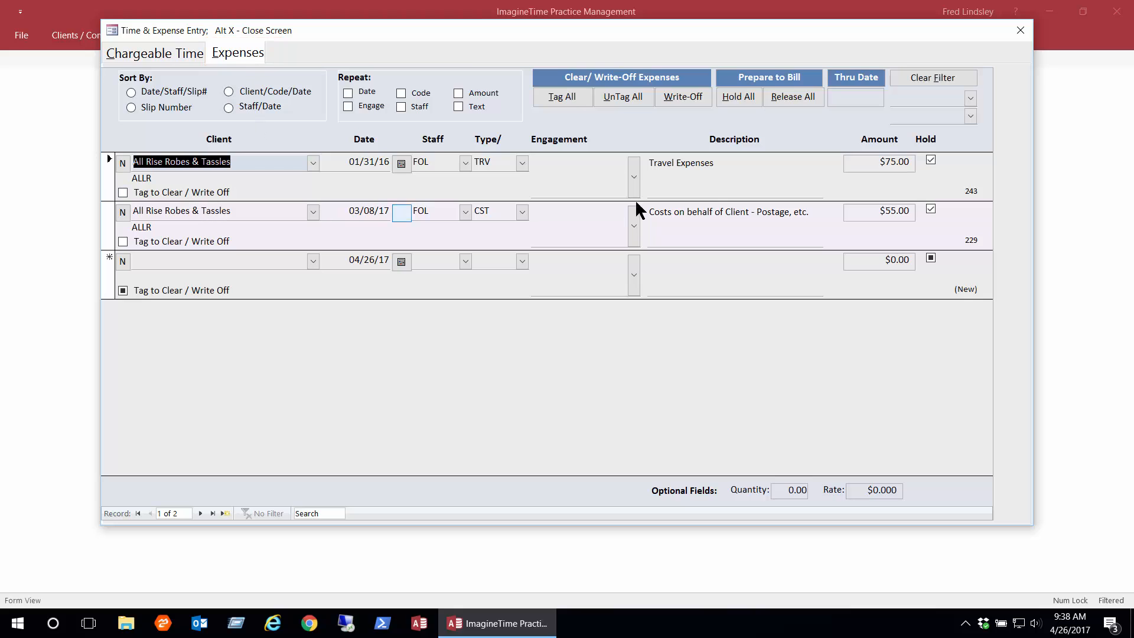
left_click(930, 160)
left_click(930, 209)
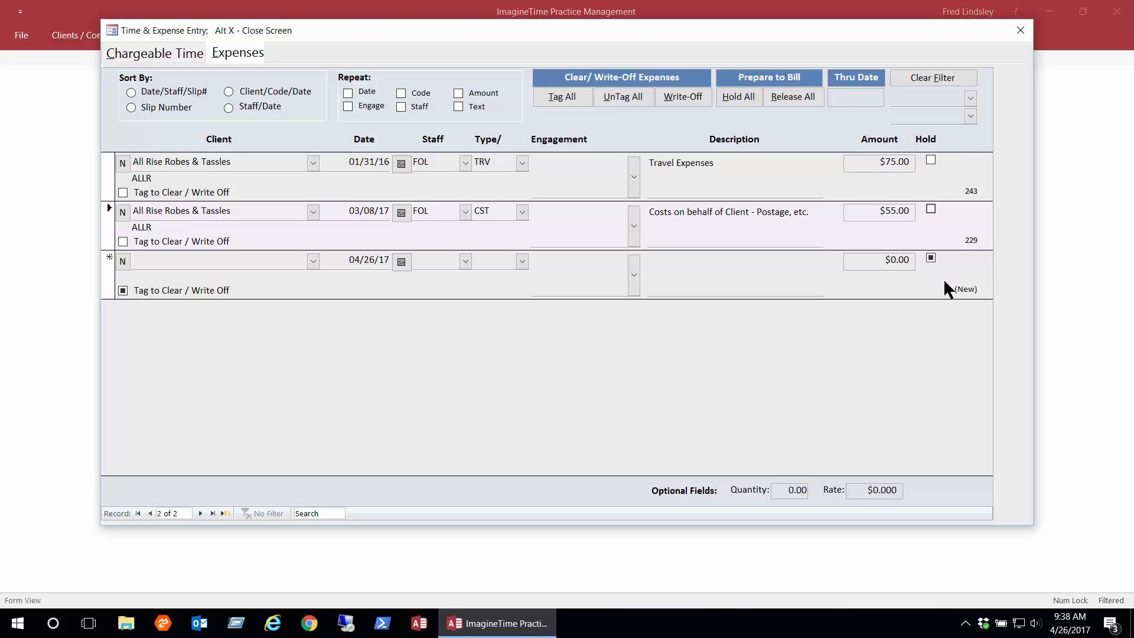
left_click(1020, 30)
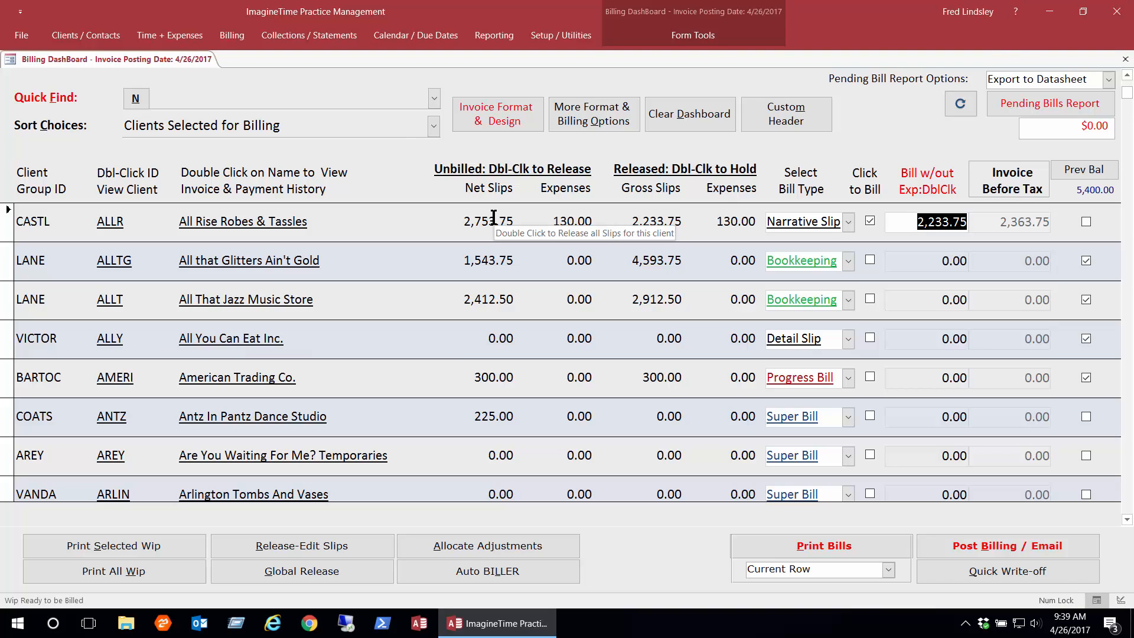
Review the expense format choices in the invoice format settings and keep Show Expenses in Detail below Total Charges.
left_click(491, 124)
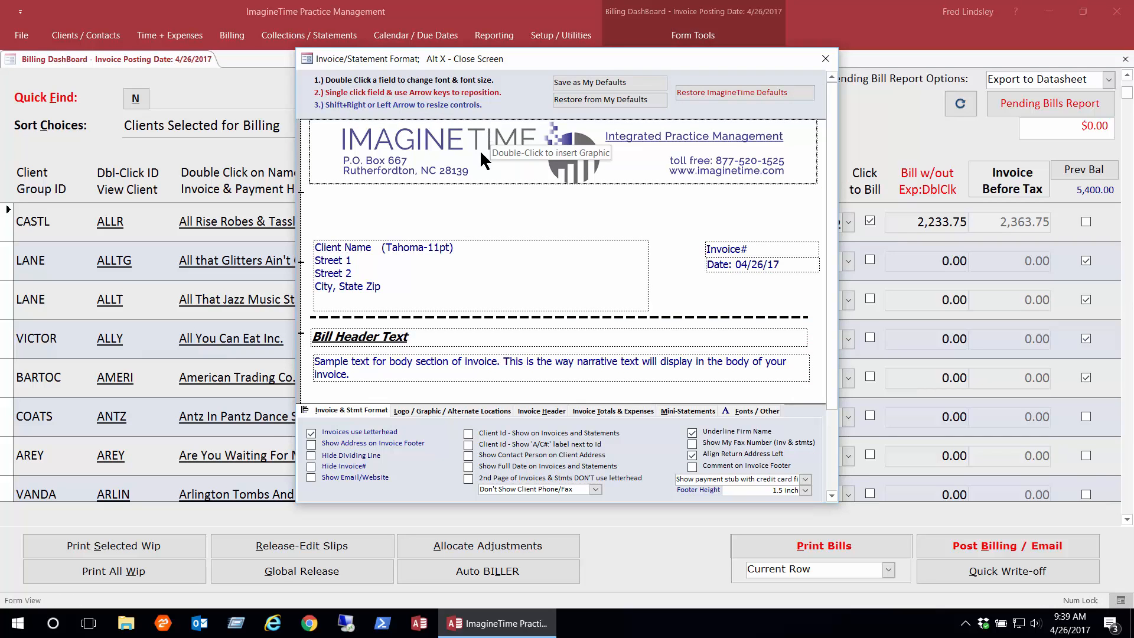
left_click(614, 410)
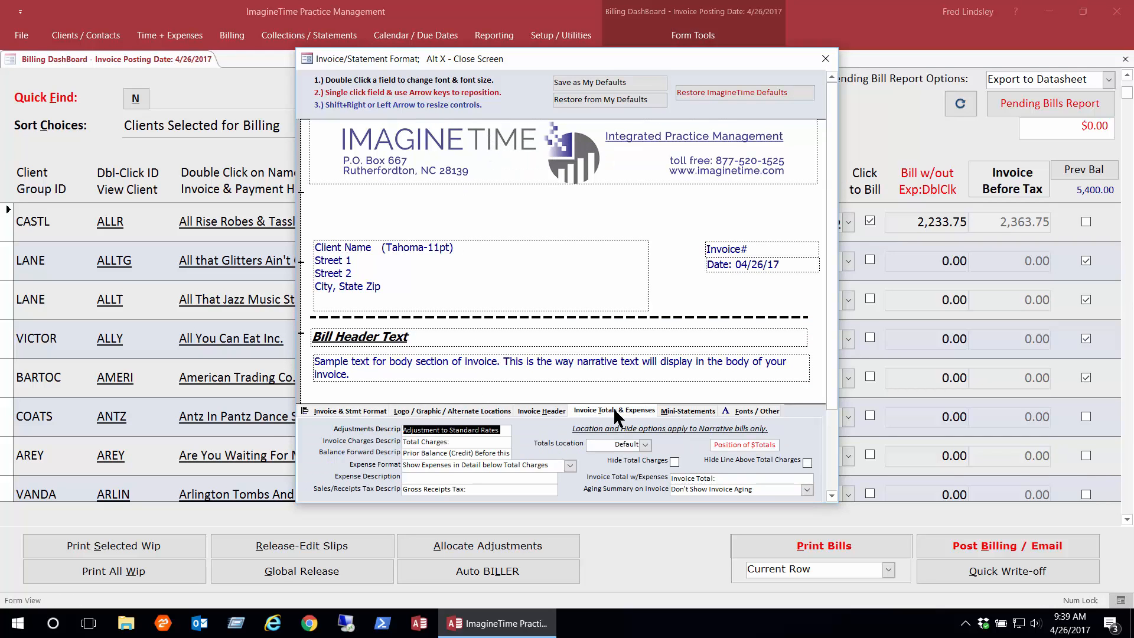
left_click(403, 467)
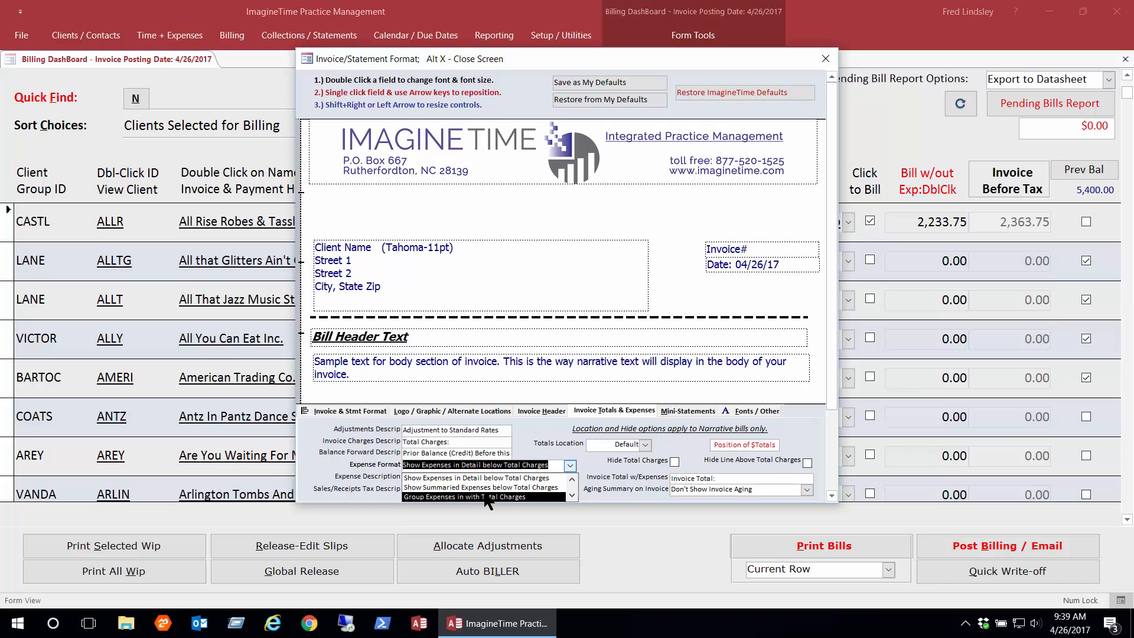
left_click(572, 496)
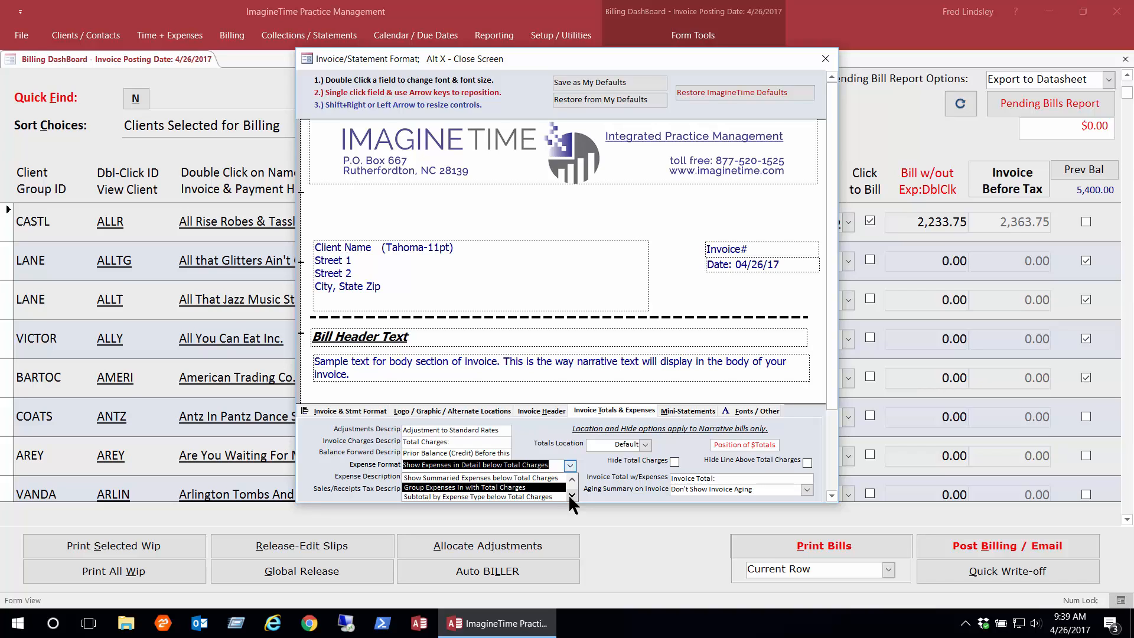
scroll(515, 490, "up", 1)
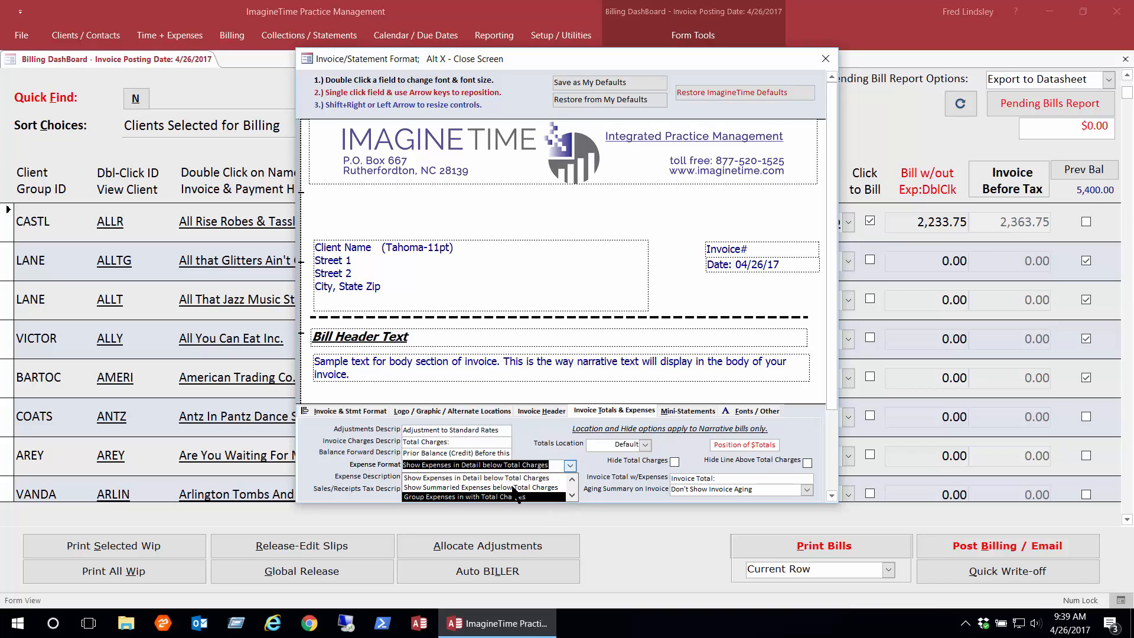
left_click(444, 476)
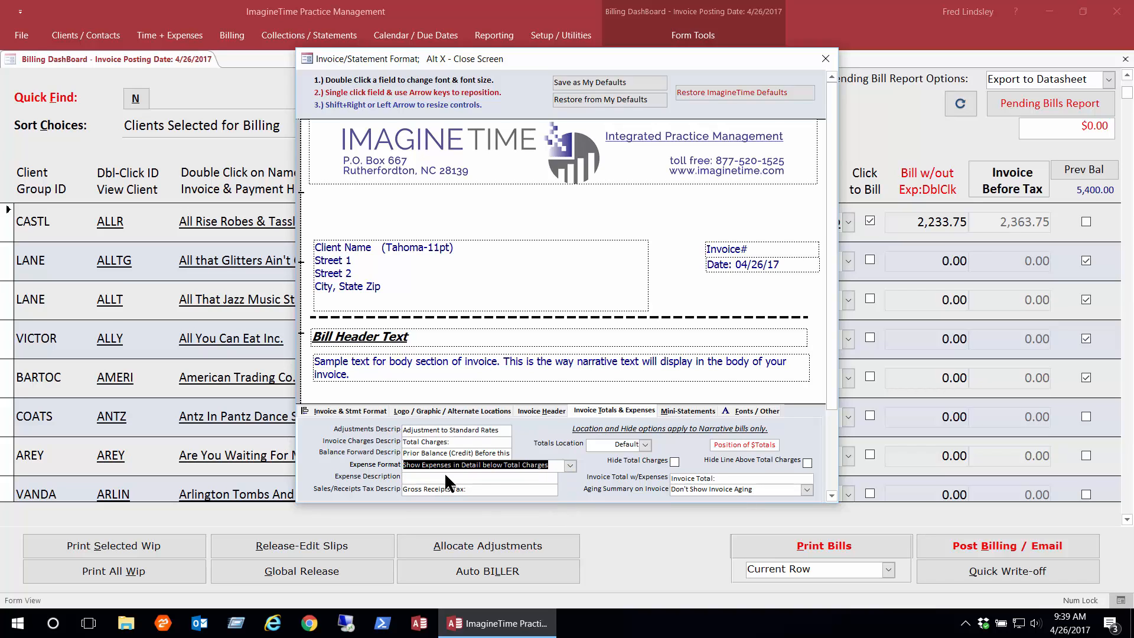
left_click(825, 58)
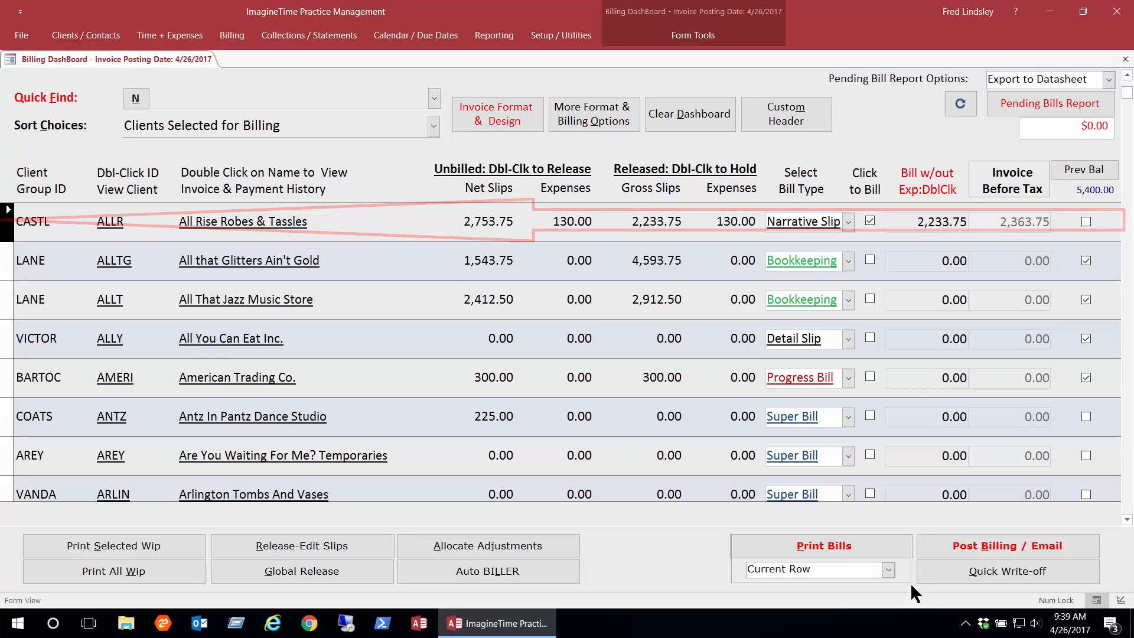
Start printing bills for the Current Row only, opening the bill text for All Rise Robes & Tassles.
left_click(889, 568)
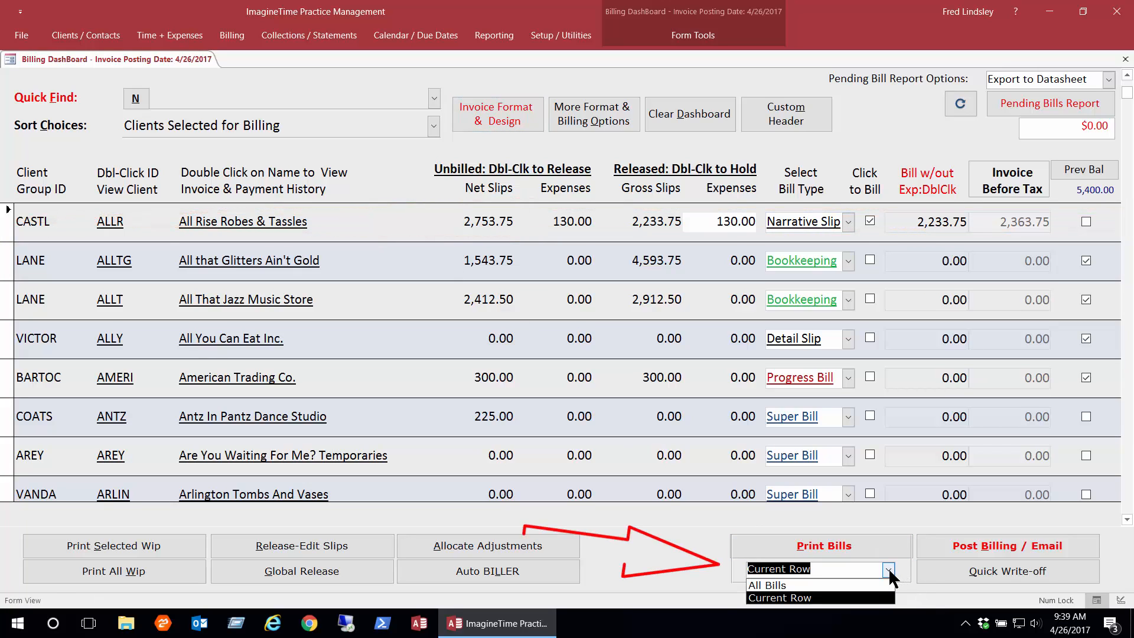
left_click(784, 598)
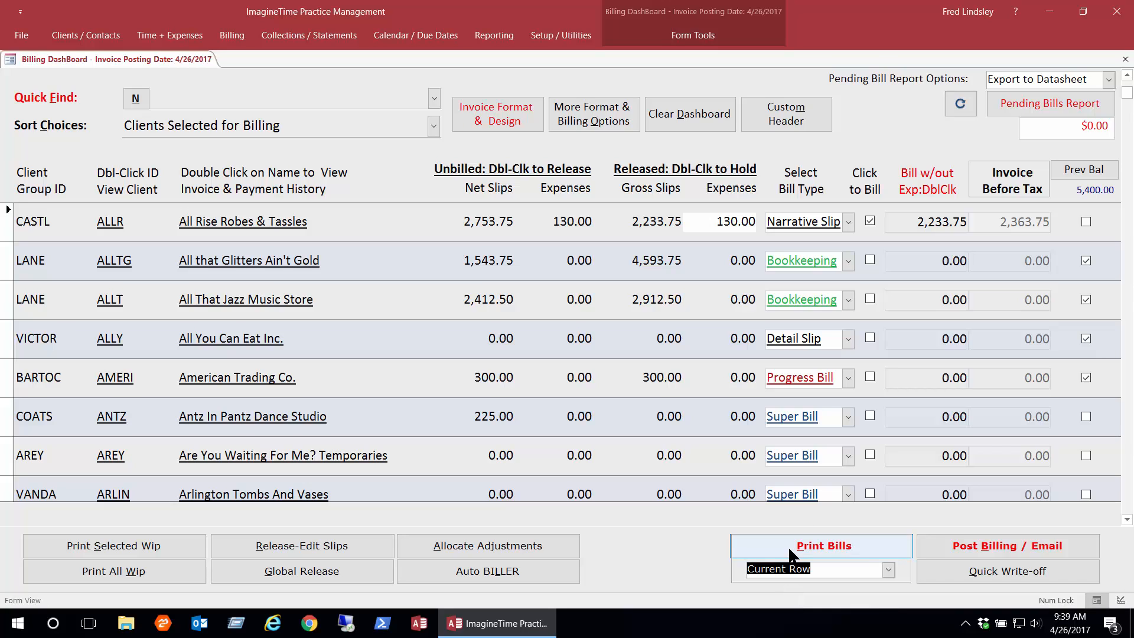
left_click(792, 546)
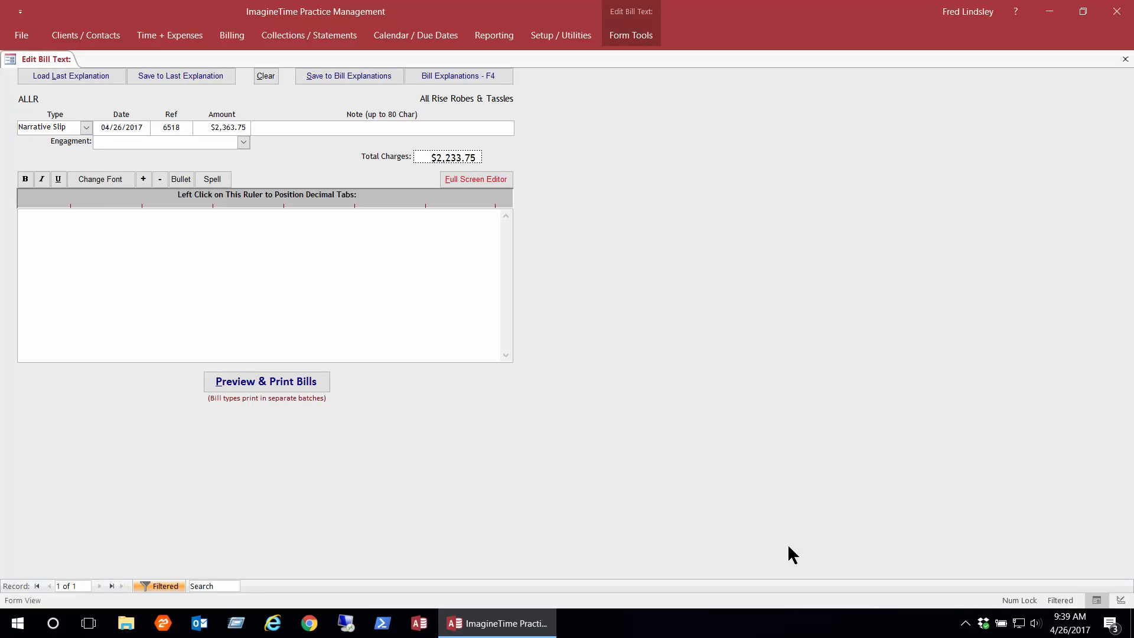
Enter "Year end Compilation for 2016" and "Tax Services" as separate lines of bill text and format them as bullets.
type("Year end Compilation for 2016")
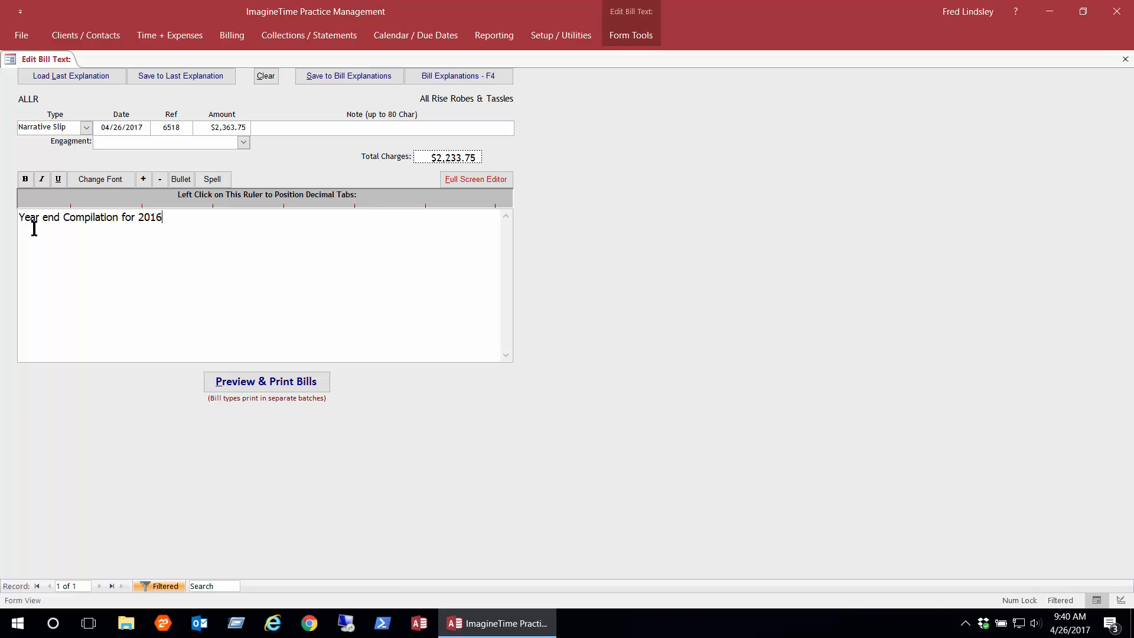
key("Return")
type("Tax Services")
left_click_drag(21, 217, 101, 252)
left_click(181, 180)
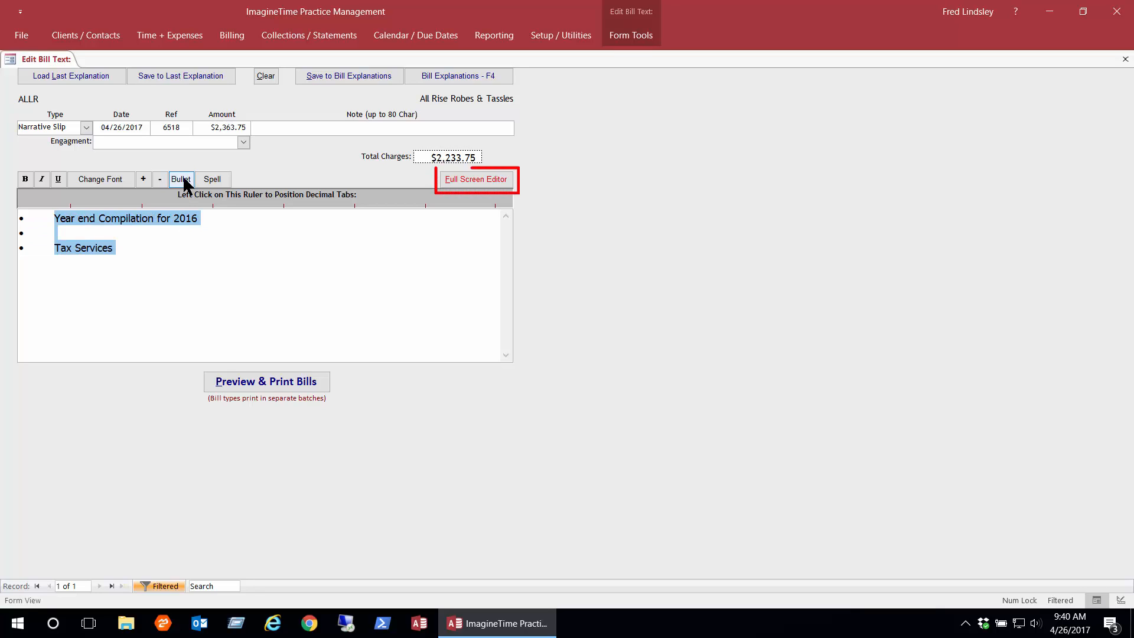
In the full screen editor, delete the empty bullet and extend the second one to "Tax Services including planning for next year".
left_click(463, 179)
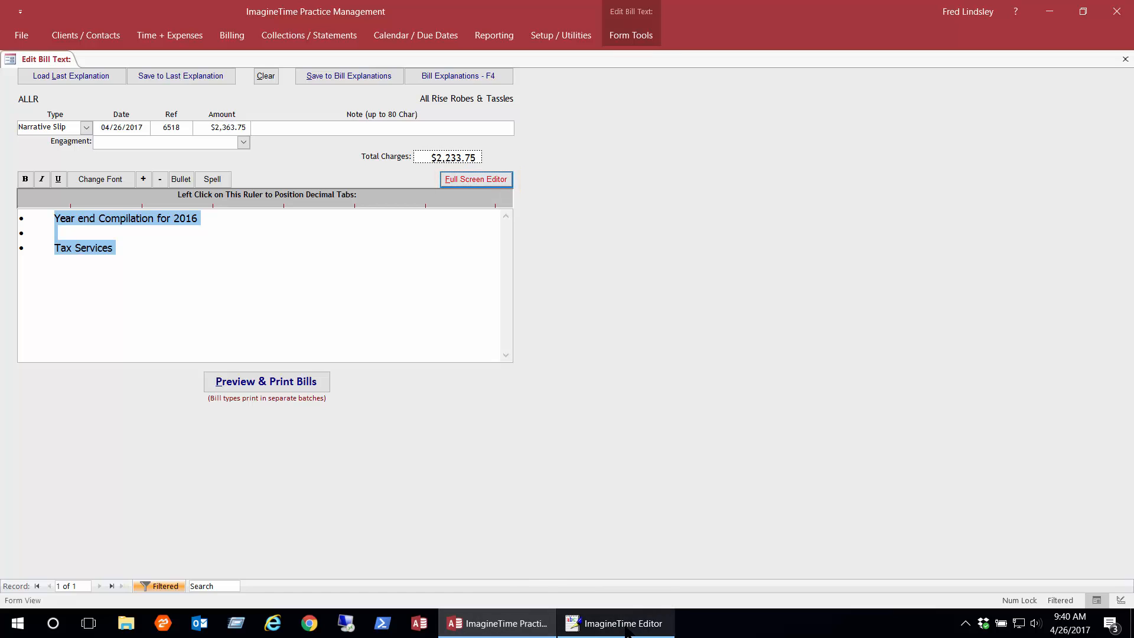
left_click(626, 631)
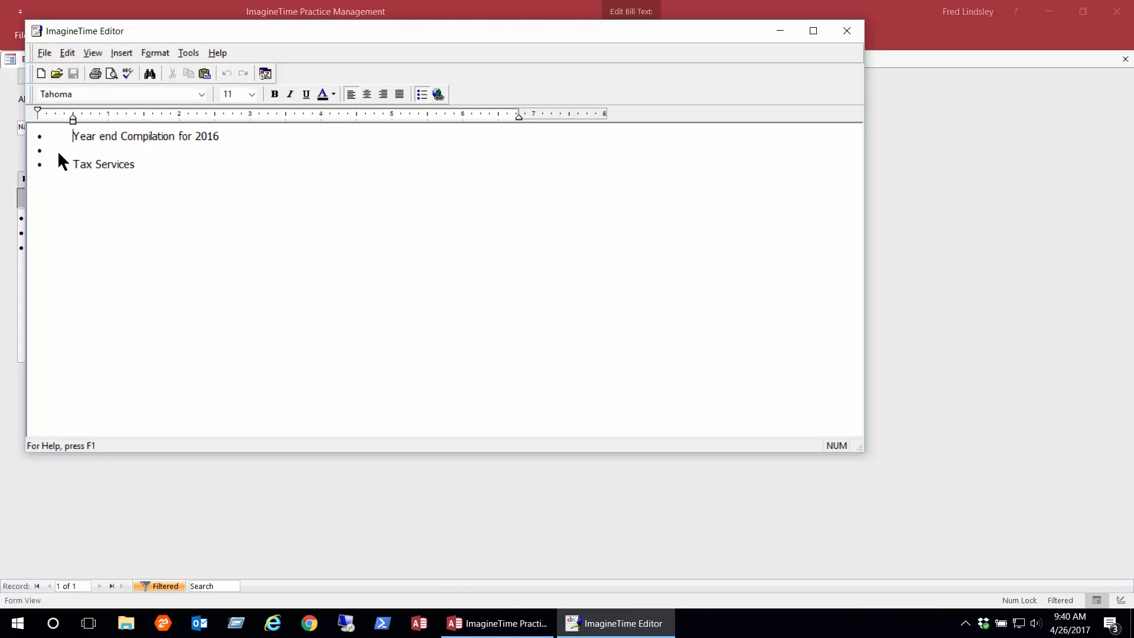
key("Delete")
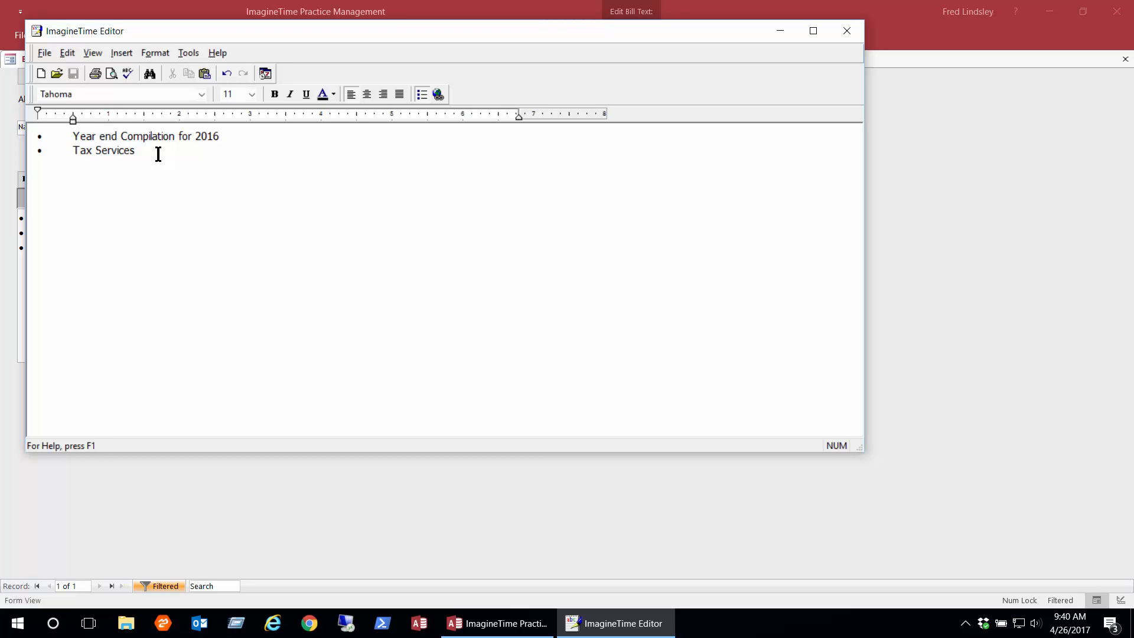
type("including planning for next year")
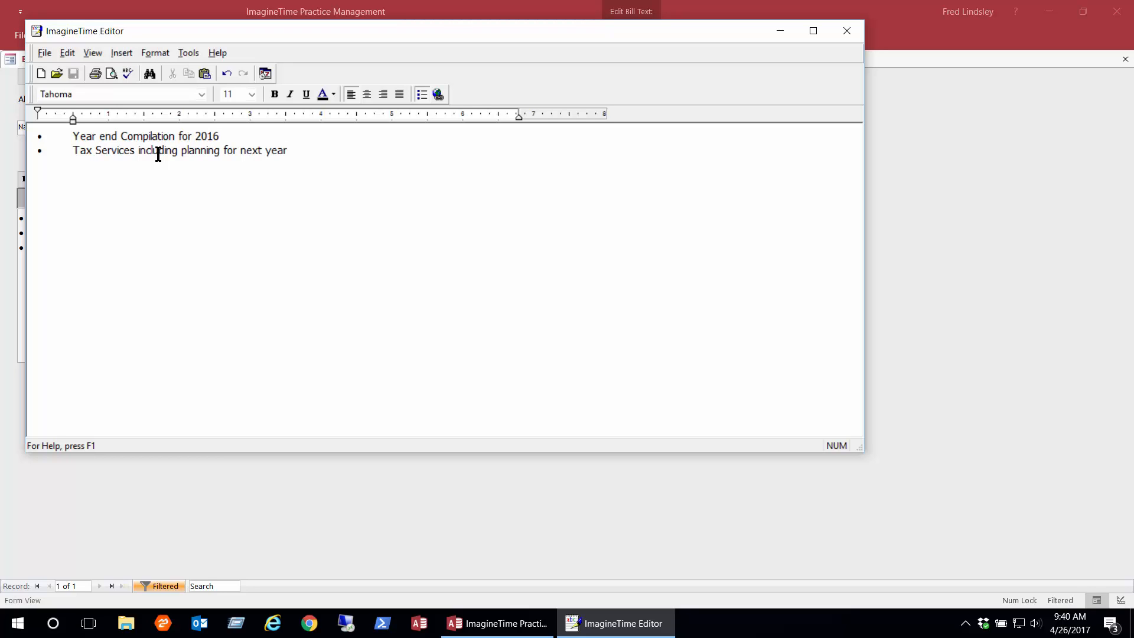
left_click(842, 33)
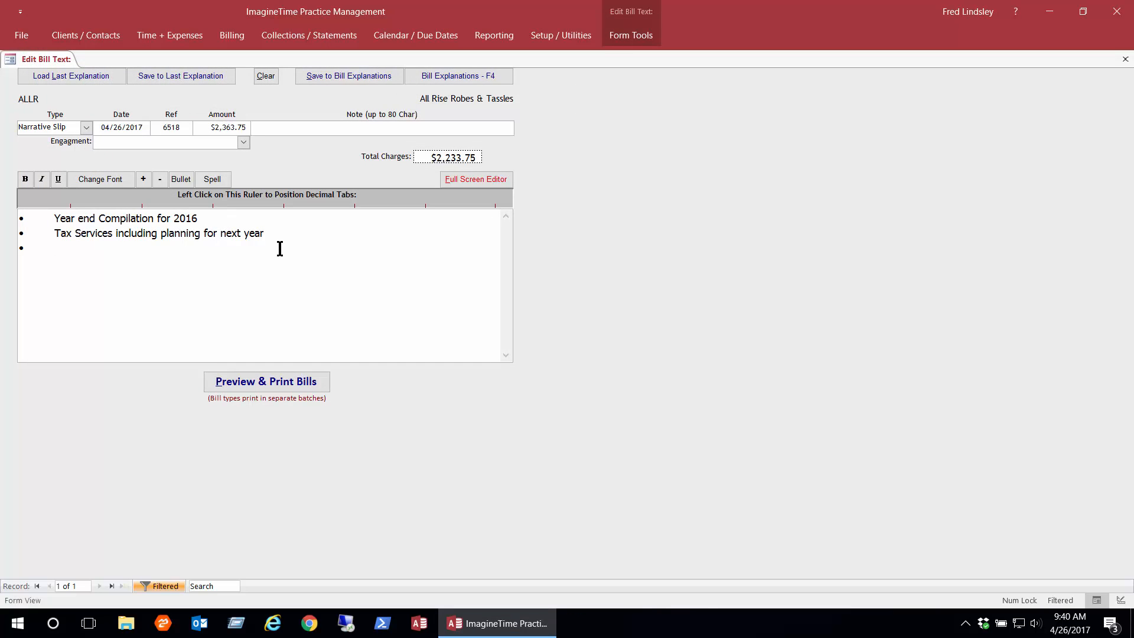
Add the unbulleted line "Including expenses and travel to client" below the bulleted bill text.
left_click(179, 180)
type("In")
type("voi")
key("BackSpace")
key("BackSpace")
key("BackSpace")
type("cluding expenses ")
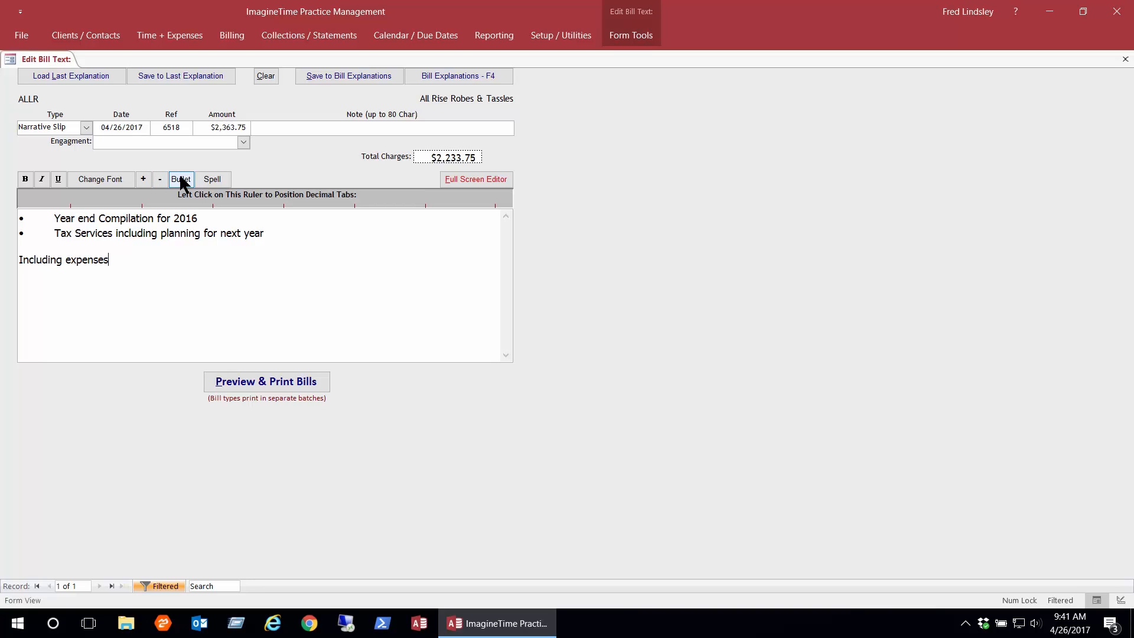
type("and travel to client")
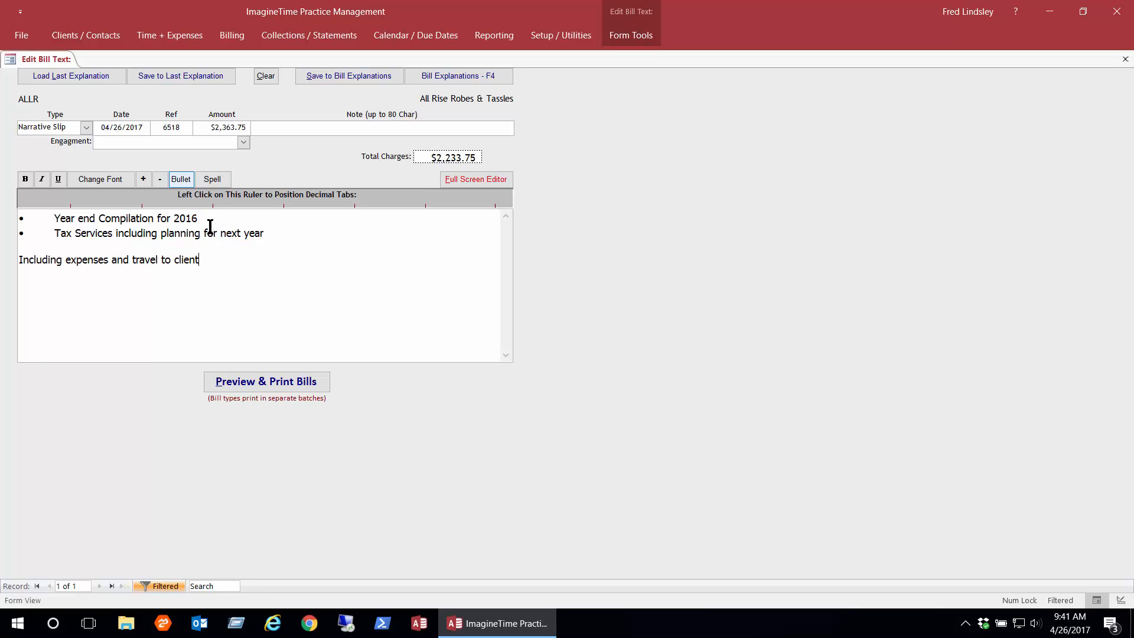
Preview the bill on screen, check its text, charges, expenses and payment stub, and close the preview.
left_click(274, 385)
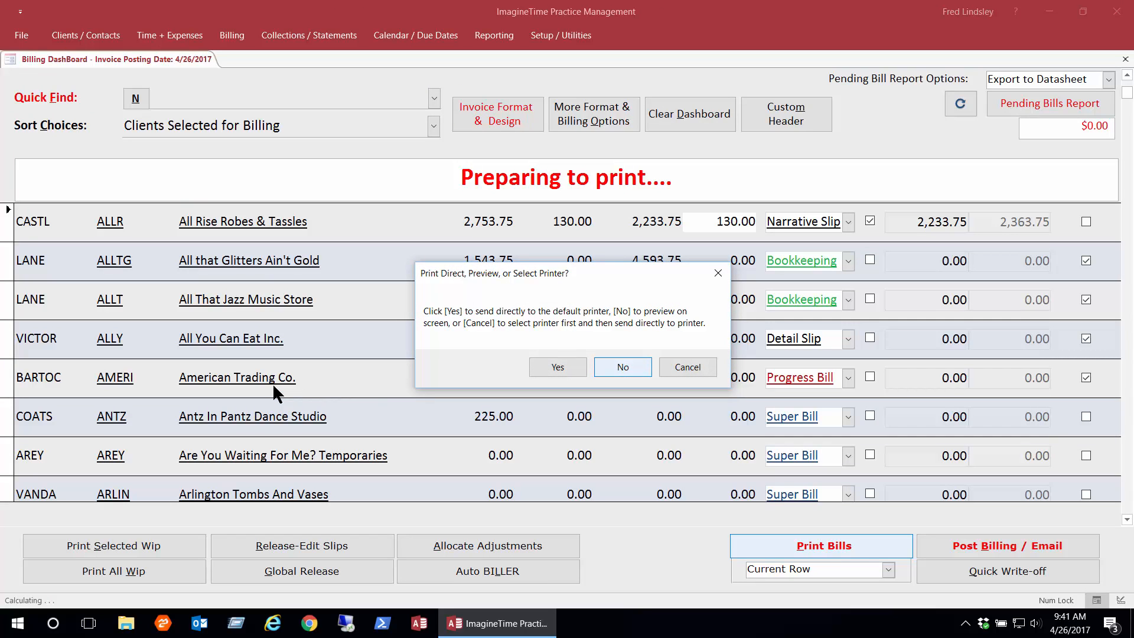
left_click(620, 368)
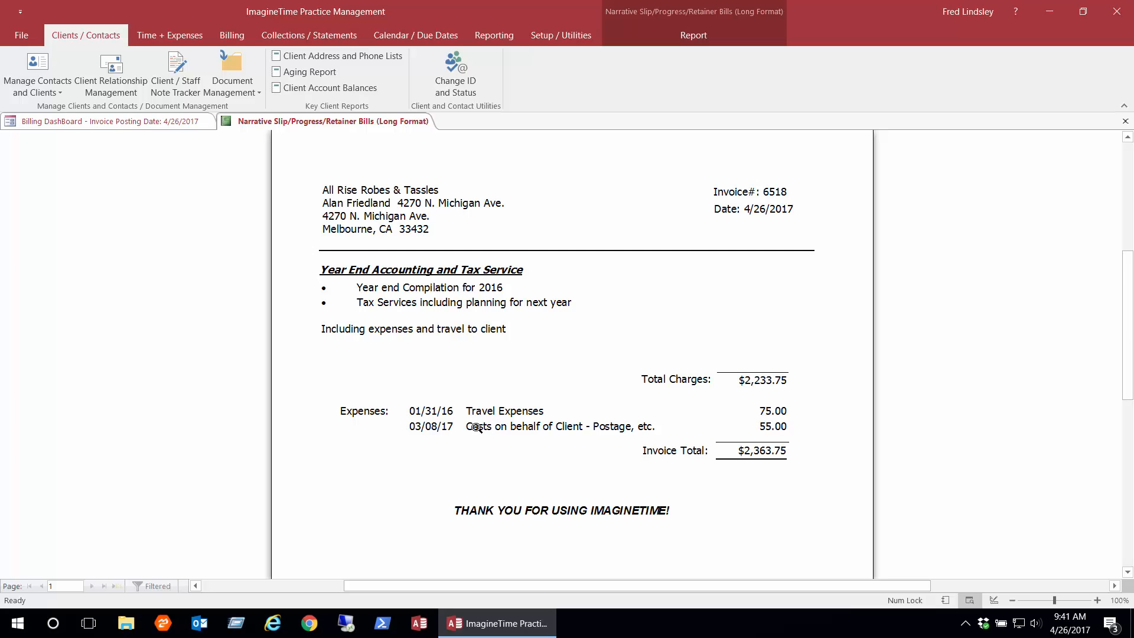
scroll(467, 424, "down", 3)
scroll(467, 424, "down", 4)
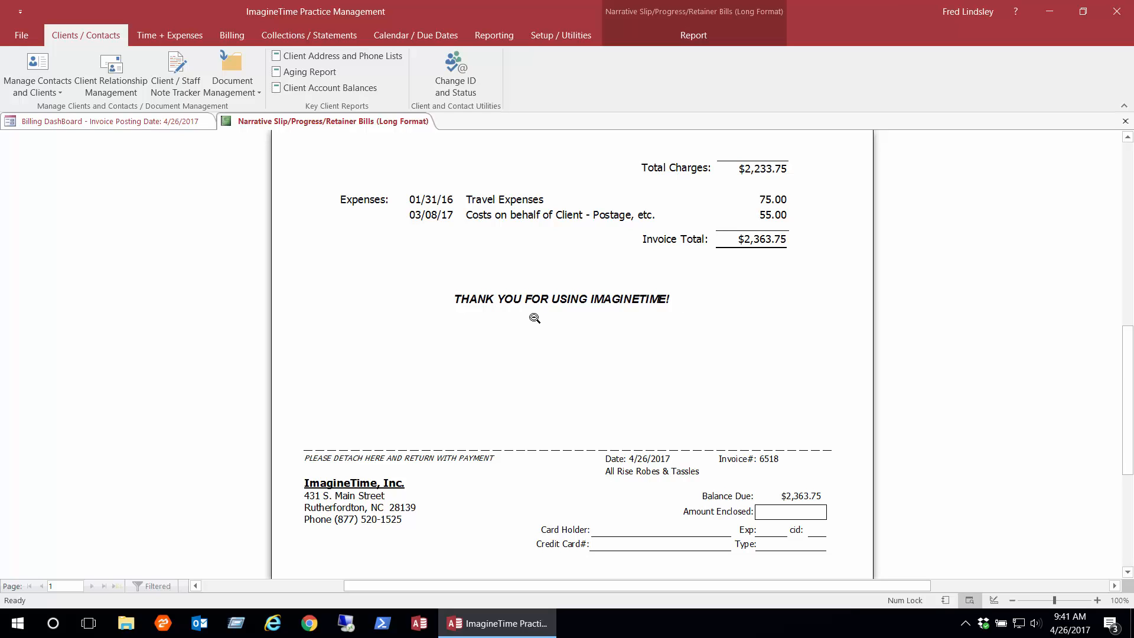
scroll(535, 318, "up", 10)
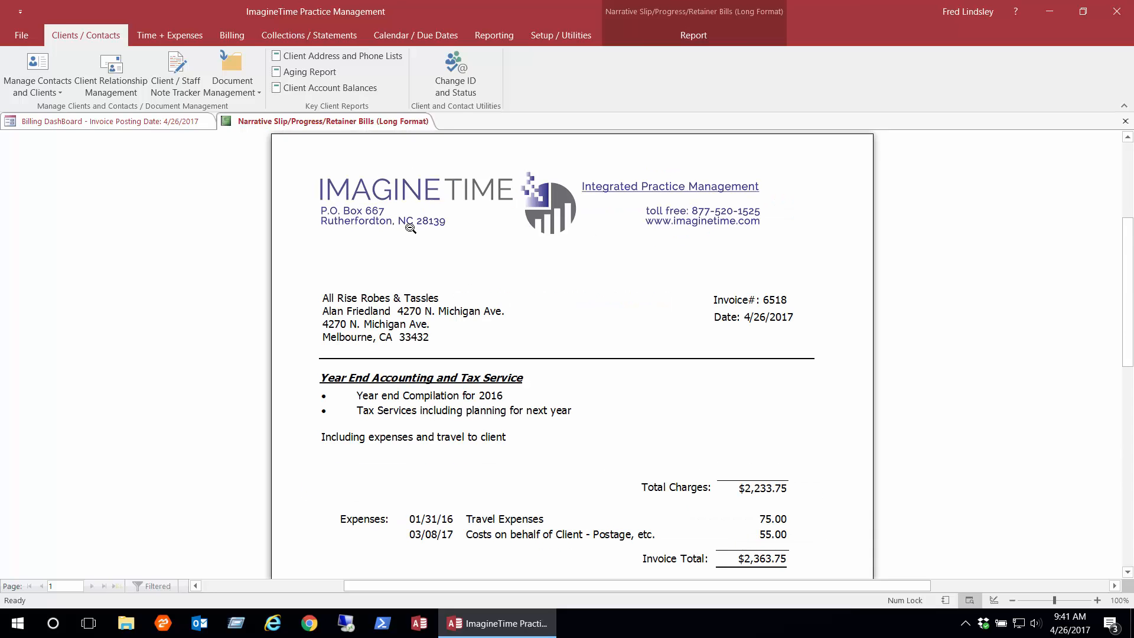
left_click(1123, 122)
Set the bill amount without expenses for All Rise Robes & Tassles to 2,500.
left_click(898, 223)
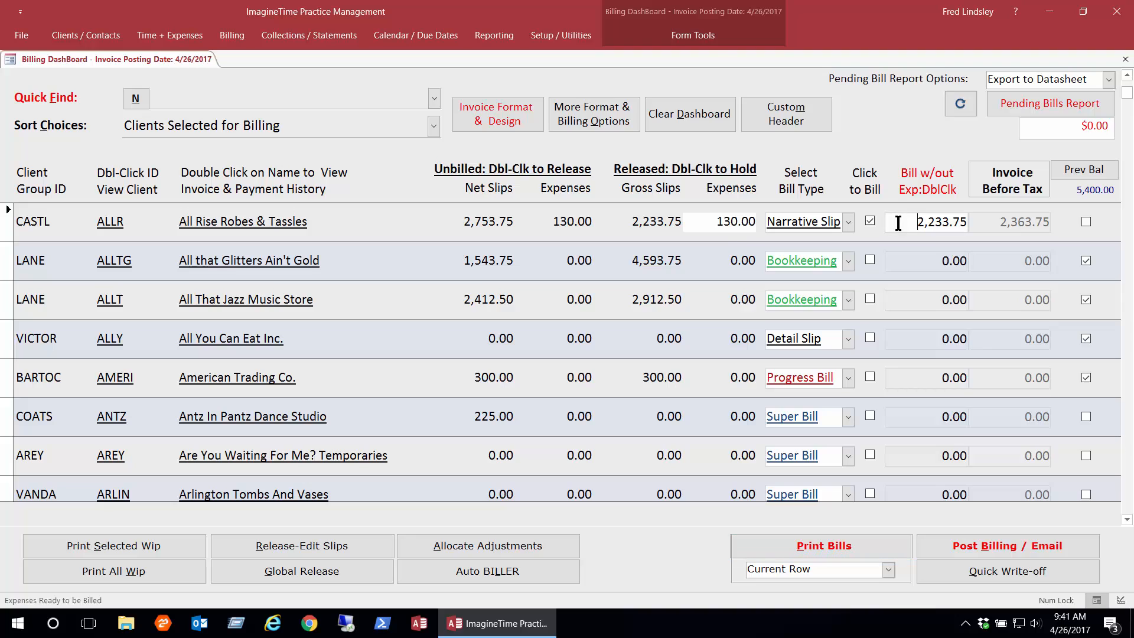
left_click_drag(898, 223, 969, 223)
type("2,")
type("500")
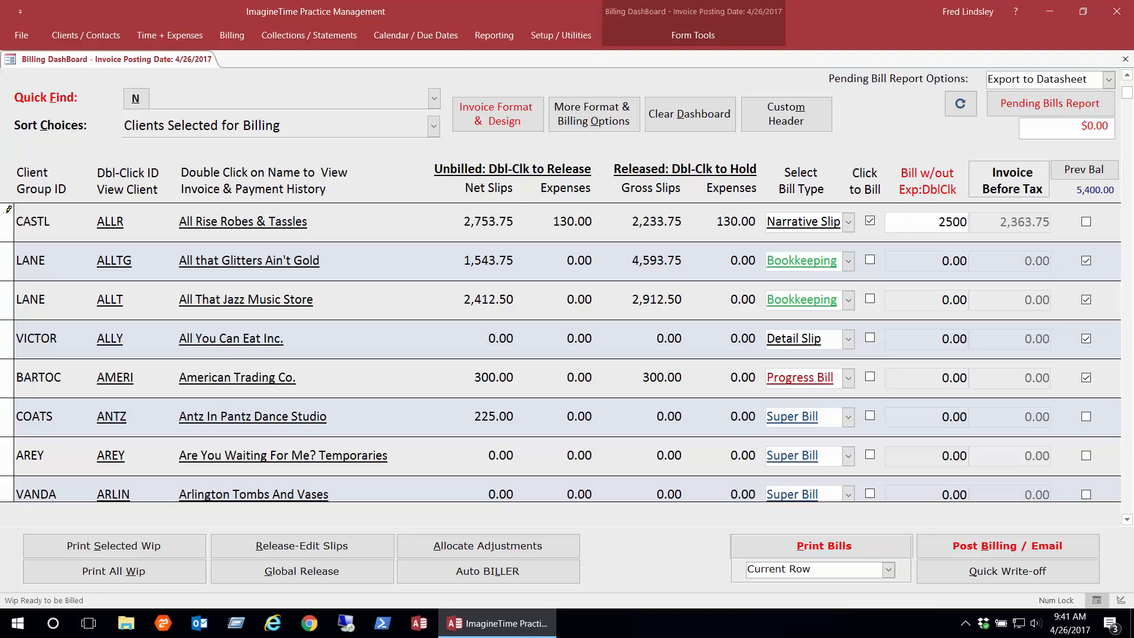
key("Return")
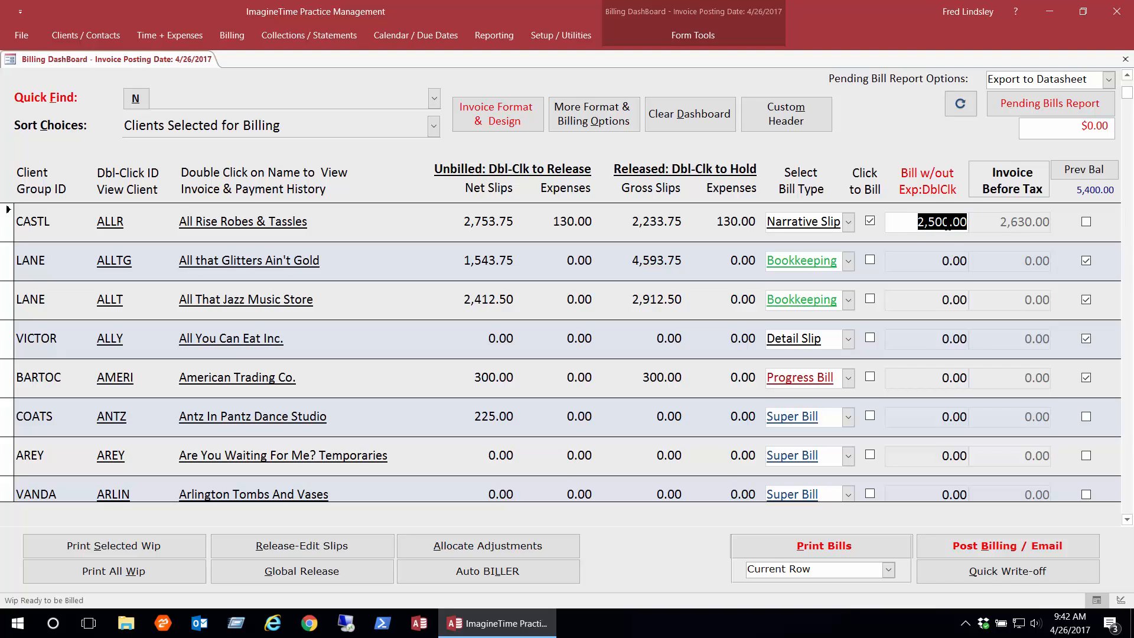
Preview the updated bill on screen, check its total charges and invoice total, and close the preview.
left_click(799, 544)
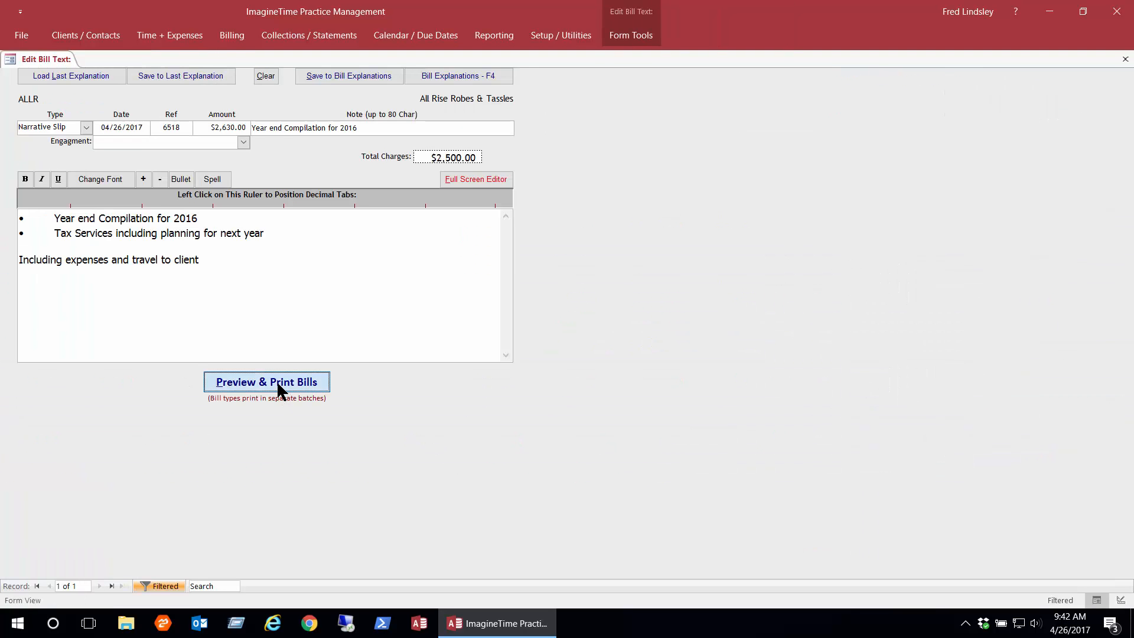
left_click(278, 383)
left_click(622, 364)
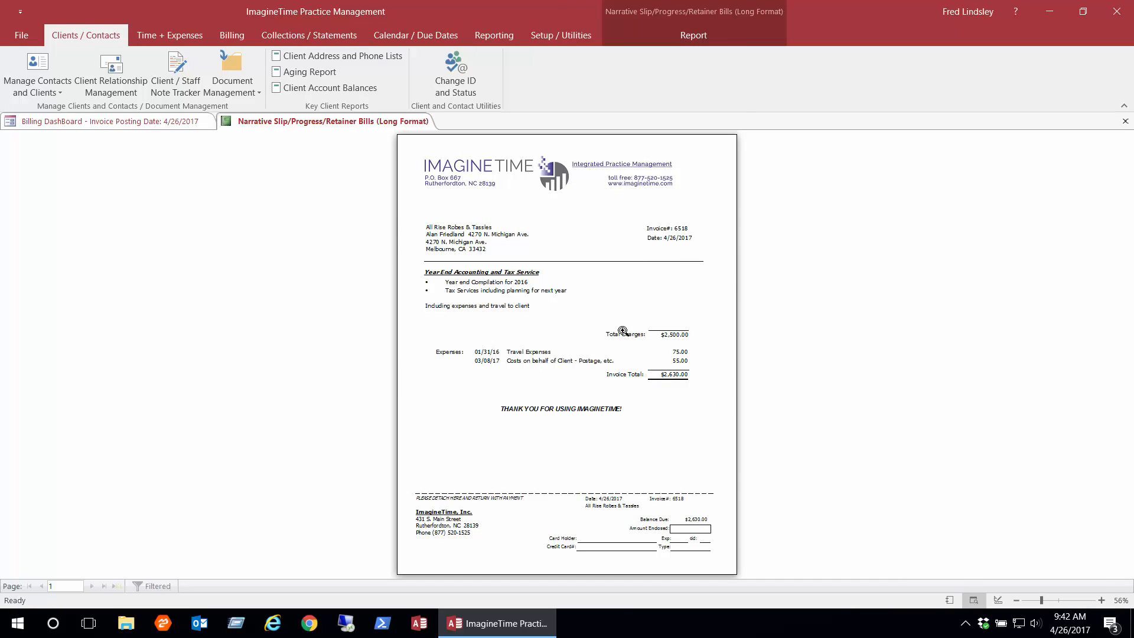
left_click(622, 331)
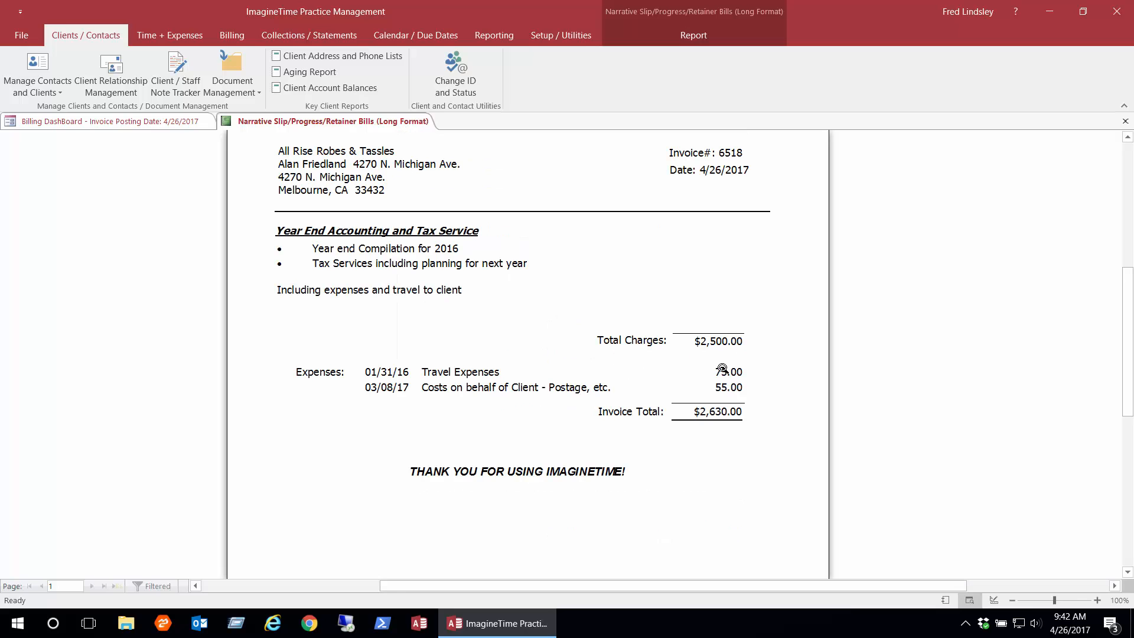
left_click(1125, 121)
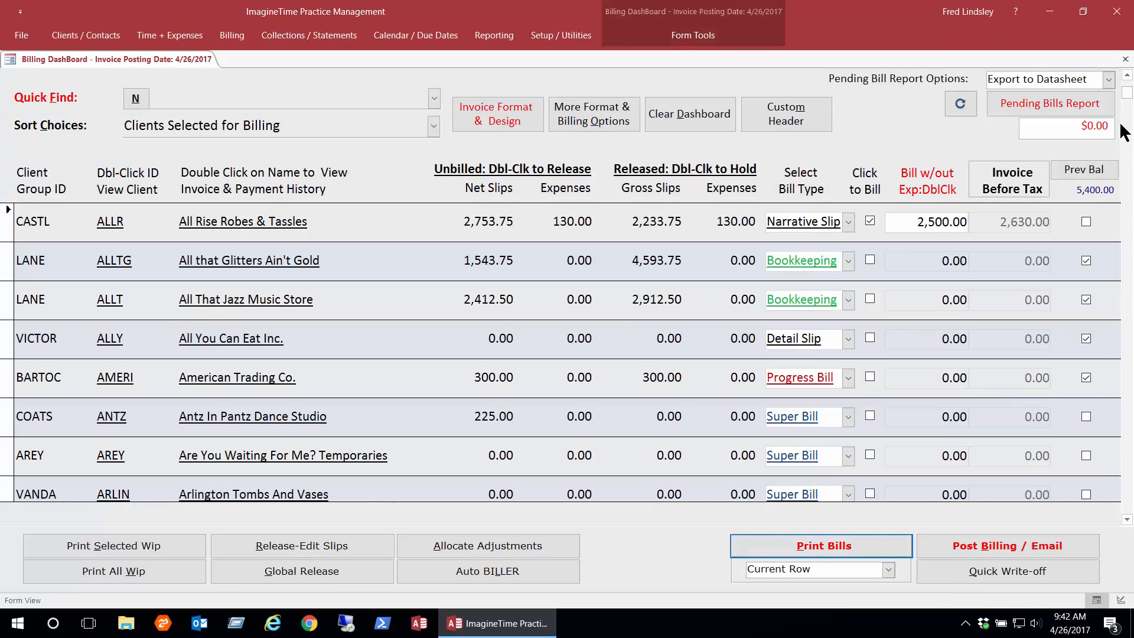
Examine how the billing adjustment is allocated across the client's released slips and close the bill adjustments.
left_click(482, 546)
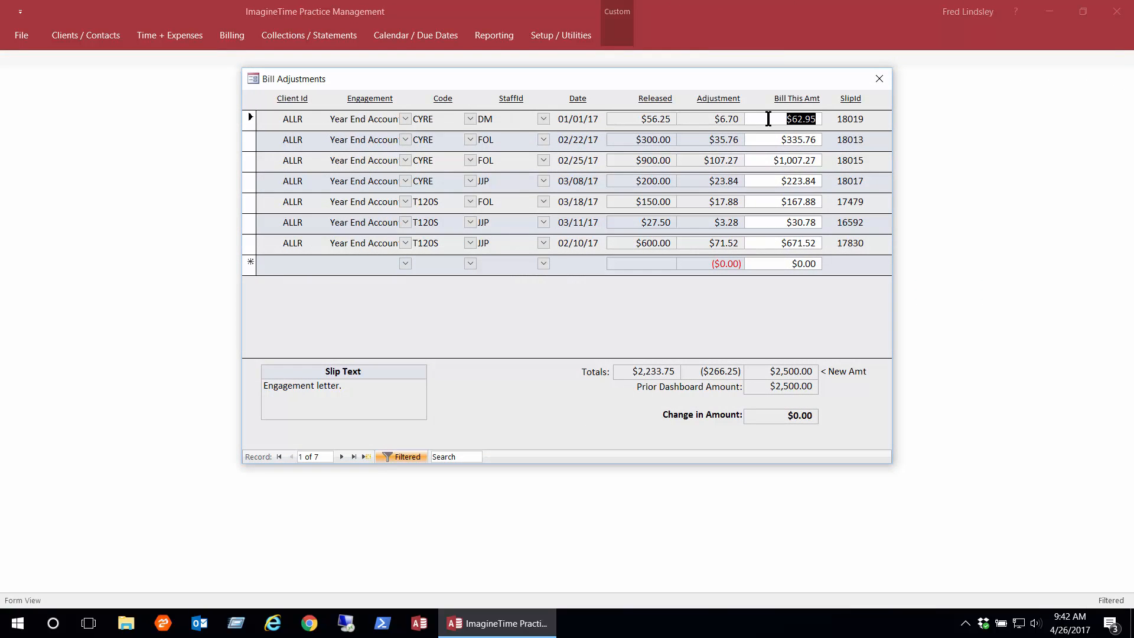
left_click_drag(249, 121, 250, 247)
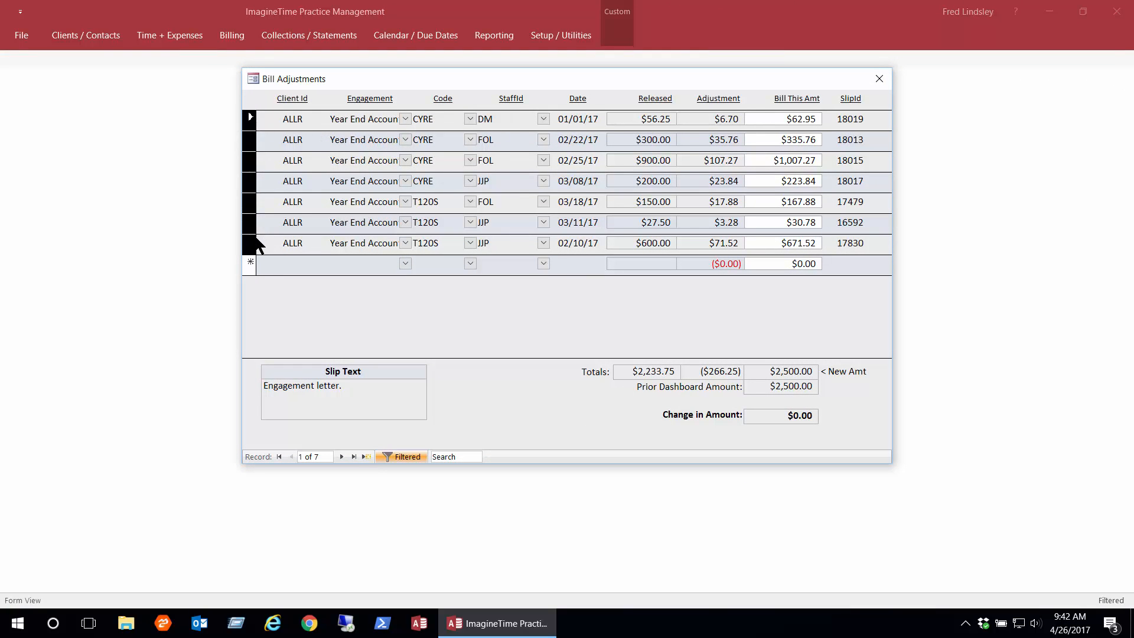
left_click(762, 119)
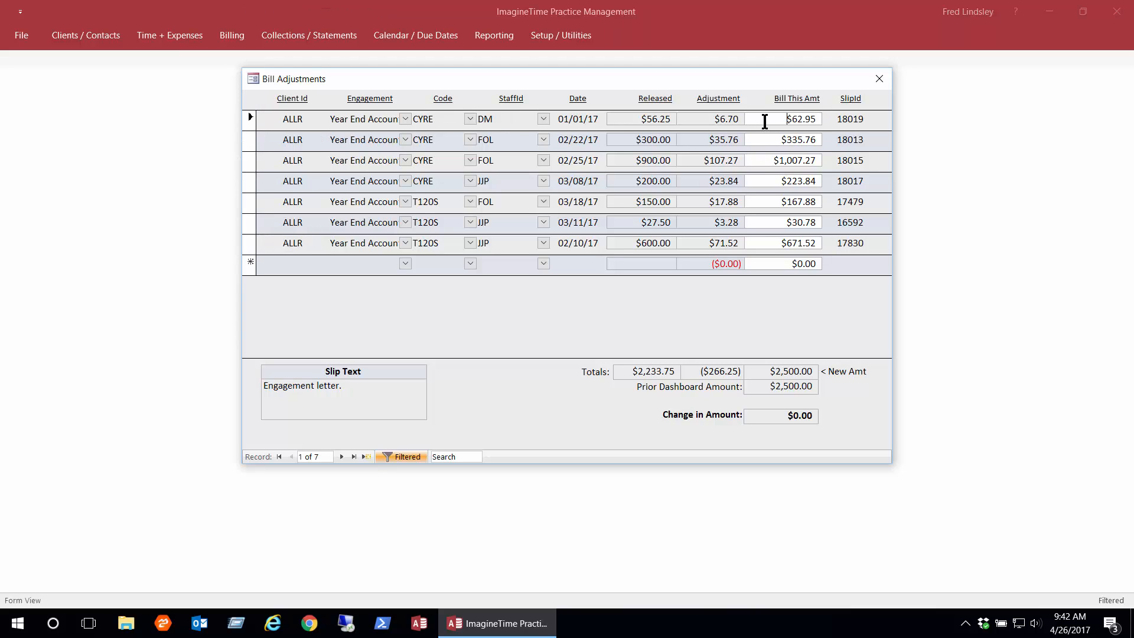
left_click(768, 141)
left_click(769, 161)
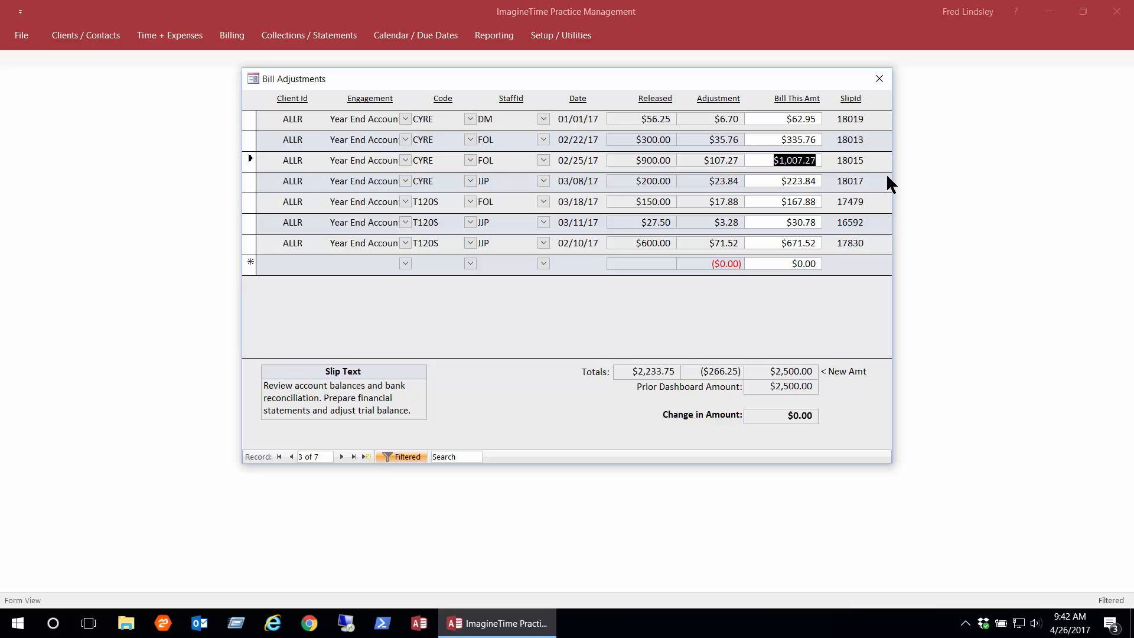
left_click(879, 78)
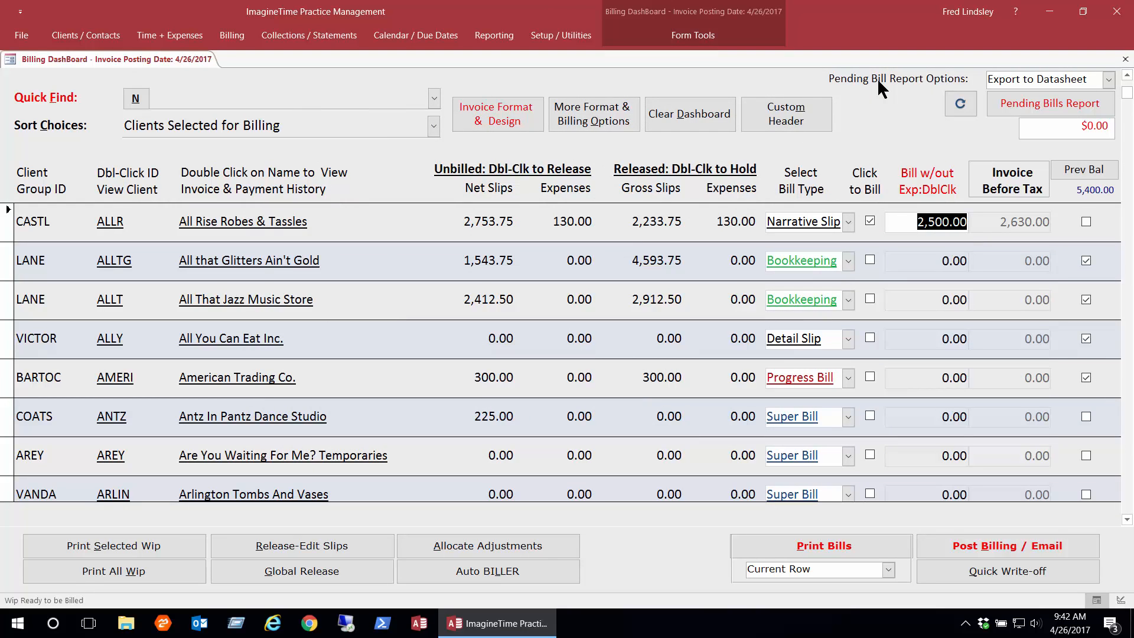
Use "Year End Accounting and Tax Service" as the retained custom bill header for All Rise Robes & Tassles.
left_click(793, 116)
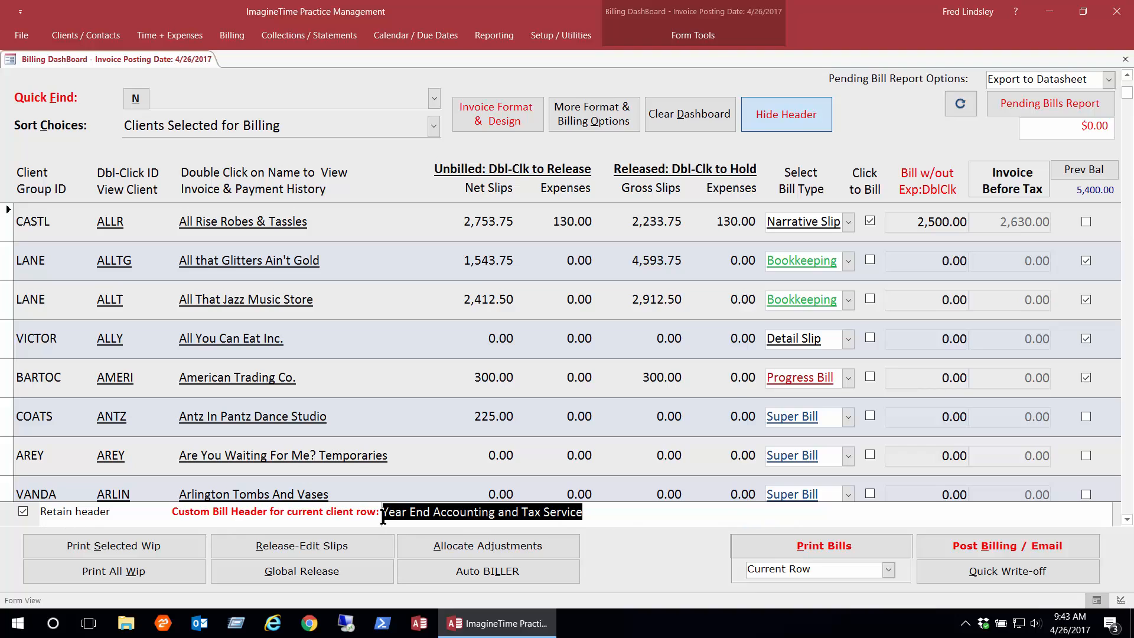
left_click_drag(588, 517, 369, 513)
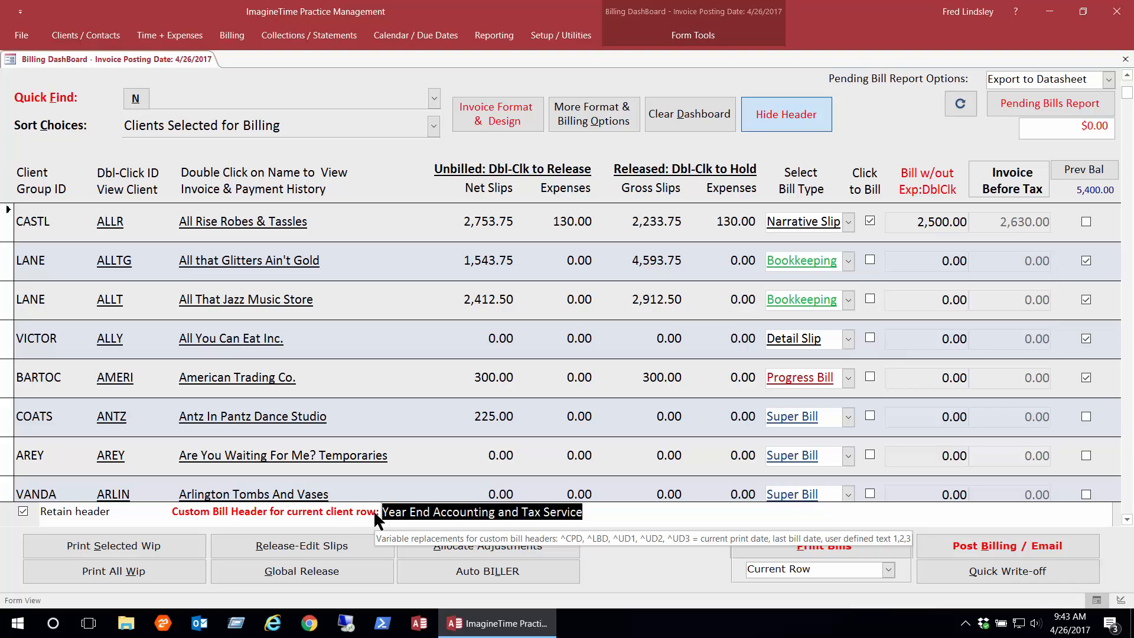
left_click(23, 513)
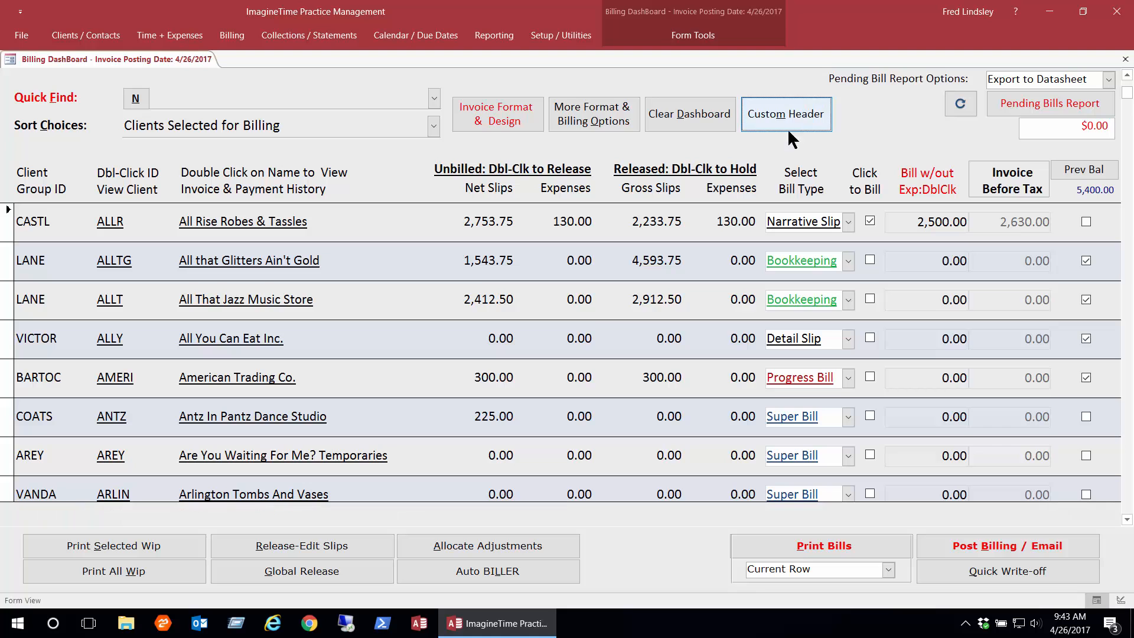
Preview the bill on screen to check its custom header, then review the invoice approval and email settings and close them without posting.
left_click(767, 547)
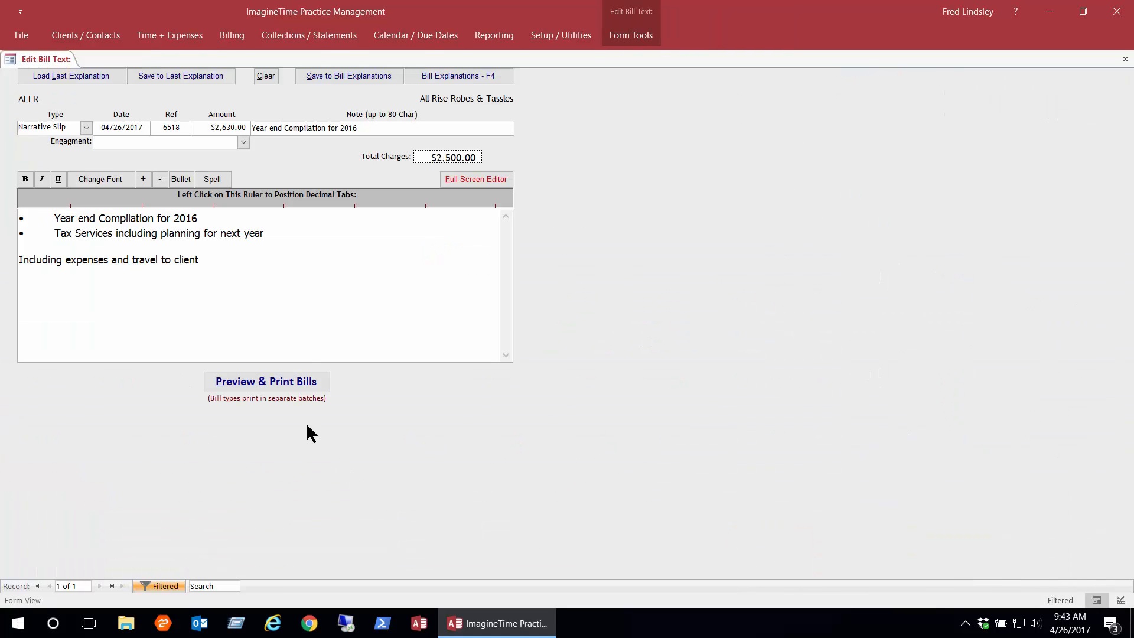
left_click(292, 384)
left_click(620, 367)
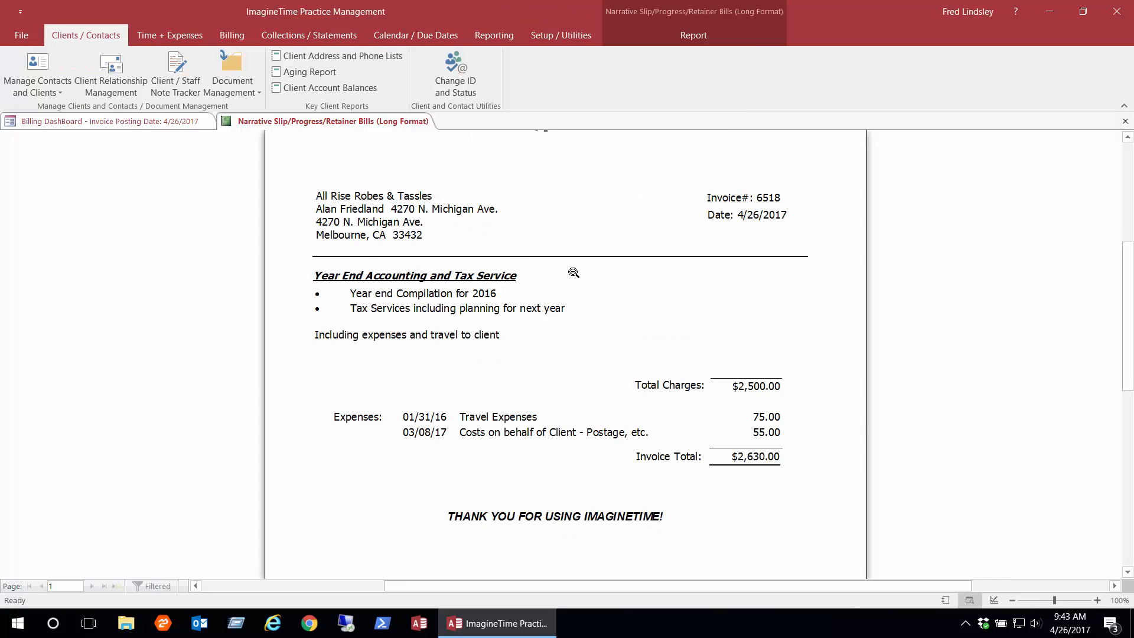
scroll(574, 273, "up", 3)
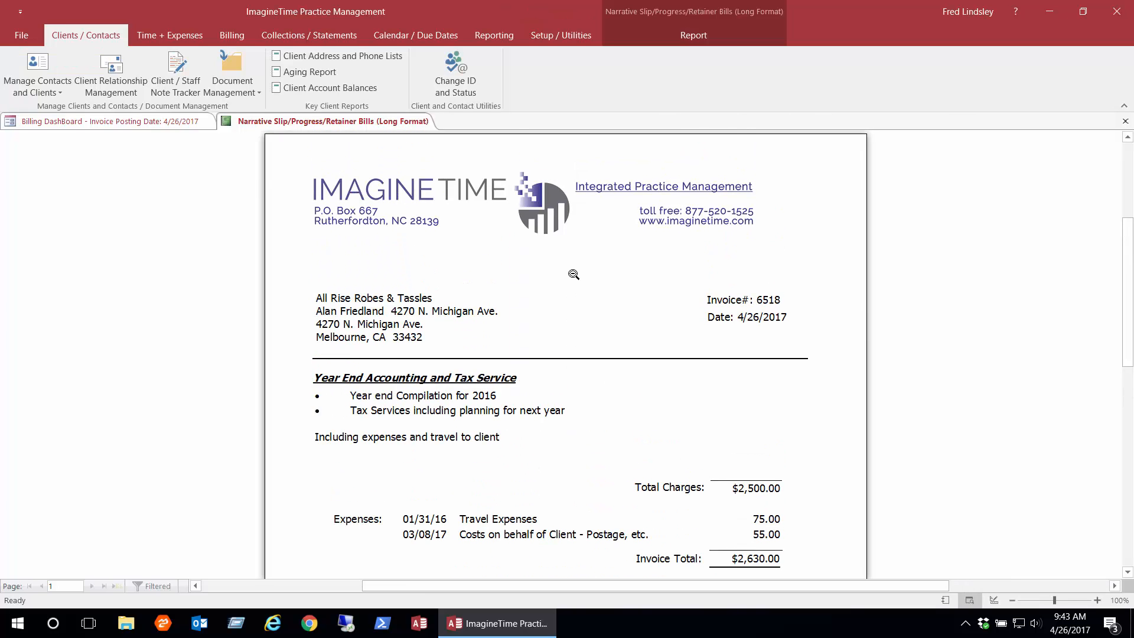
scroll(573, 274, "down", 2)
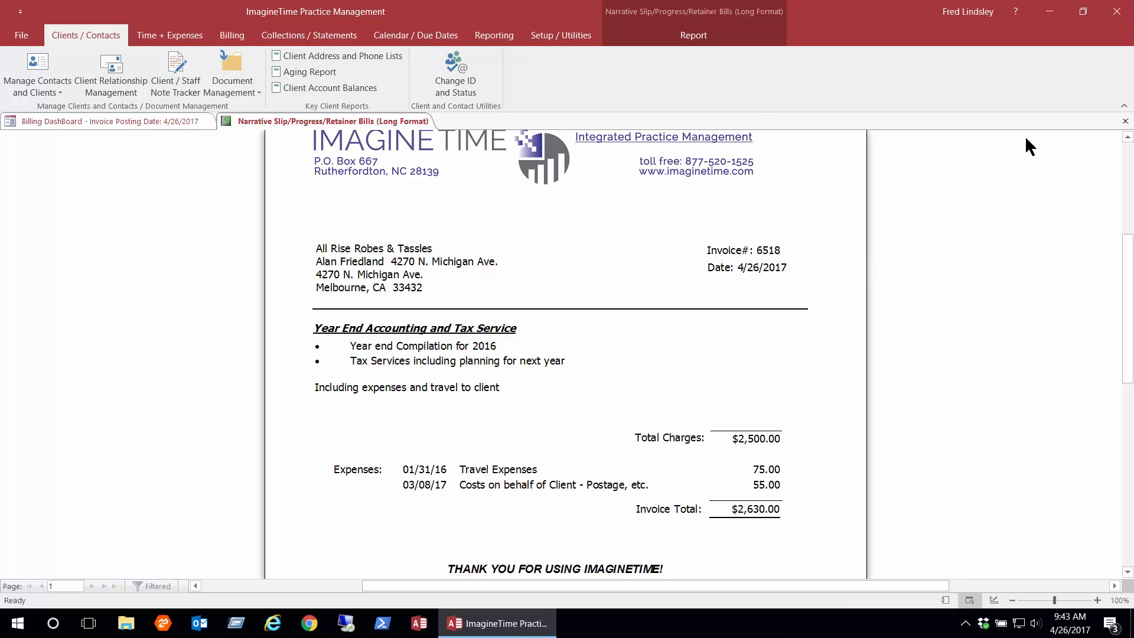
left_click(1125, 121)
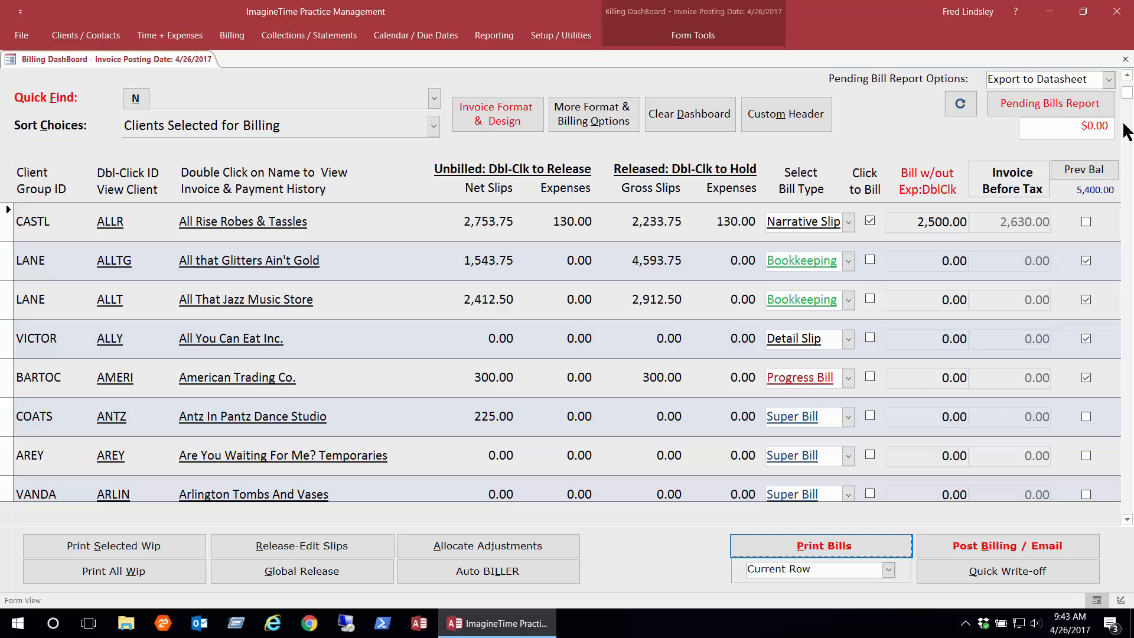
left_click(976, 545)
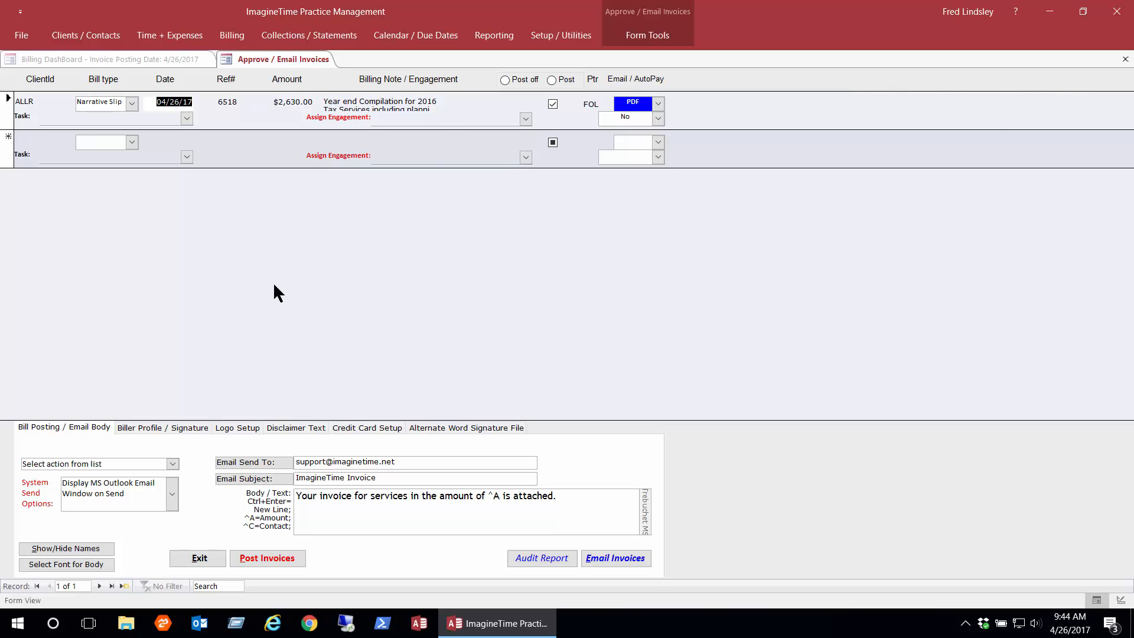
left_click(1126, 61)
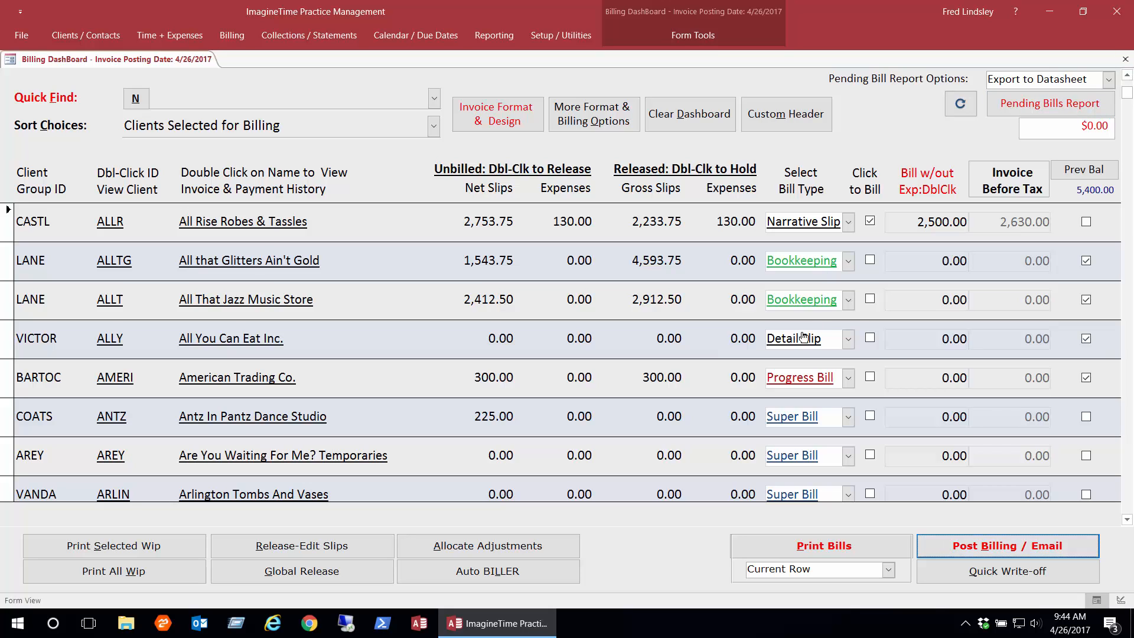
Set the bill type to Narrative Slip for All that Glitters Ain't Gold and American Trading Co.
left_click(847, 261)
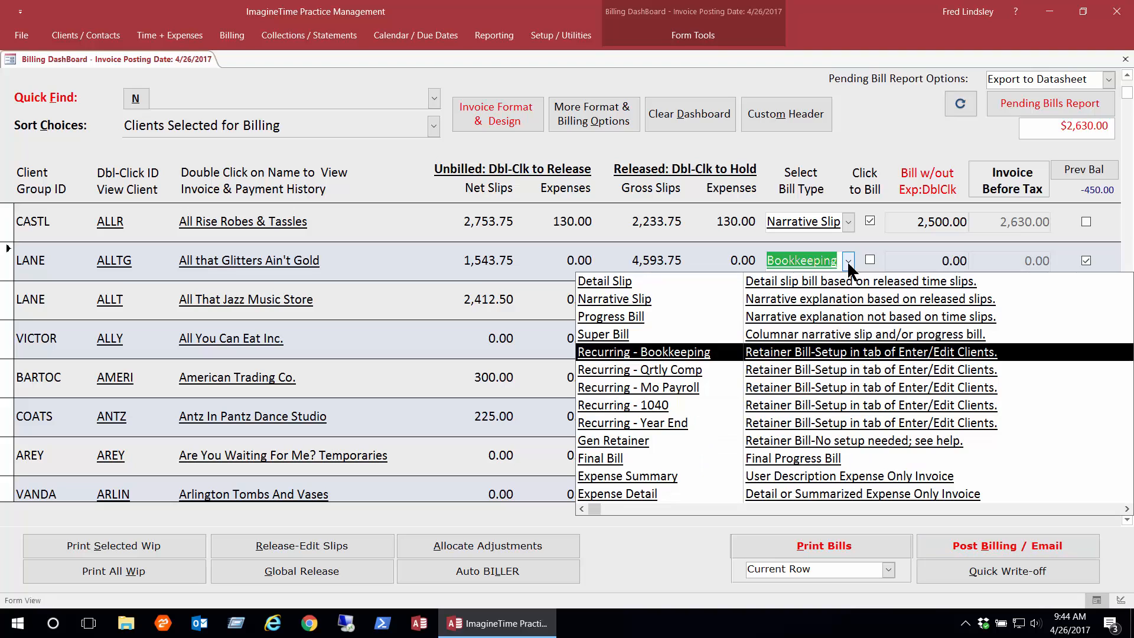
left_click(650, 299)
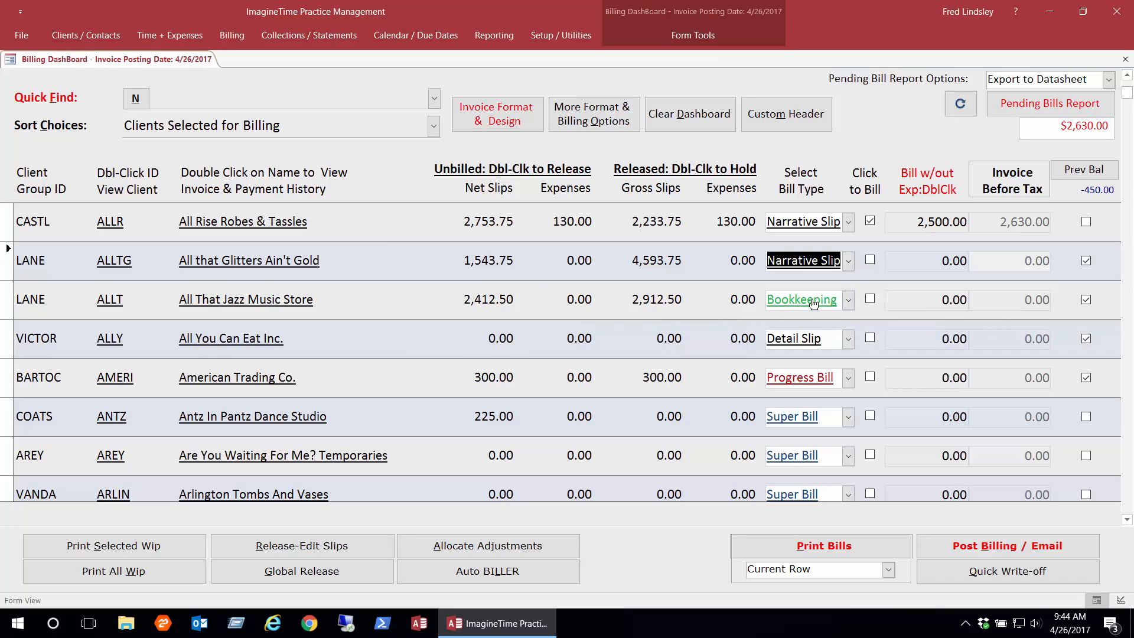
left_click(847, 376)
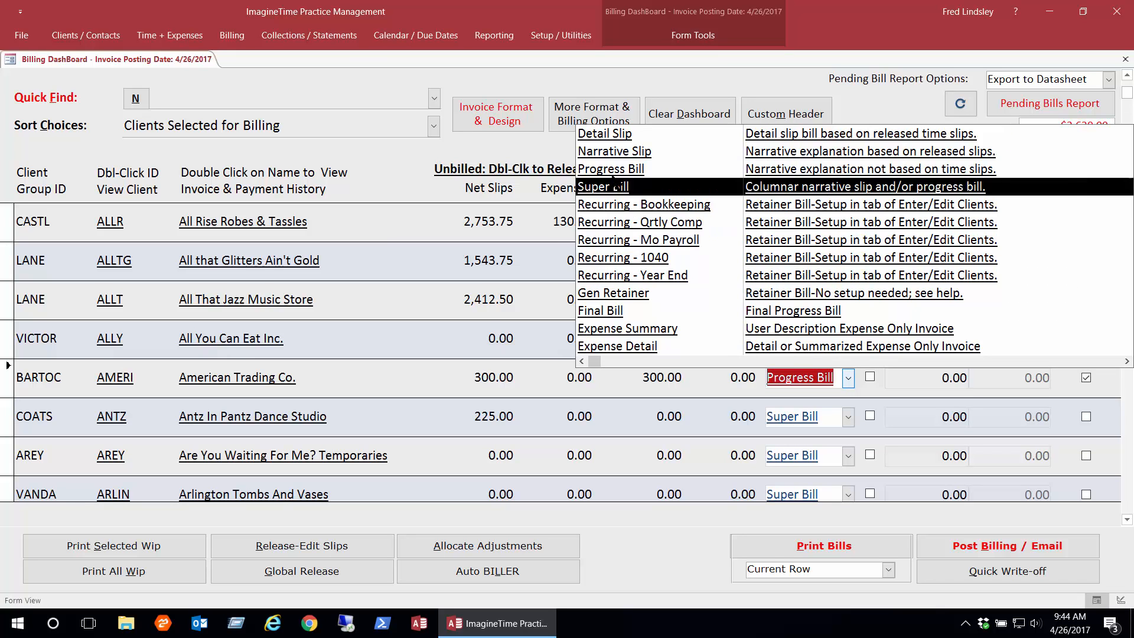
left_click(602, 153)
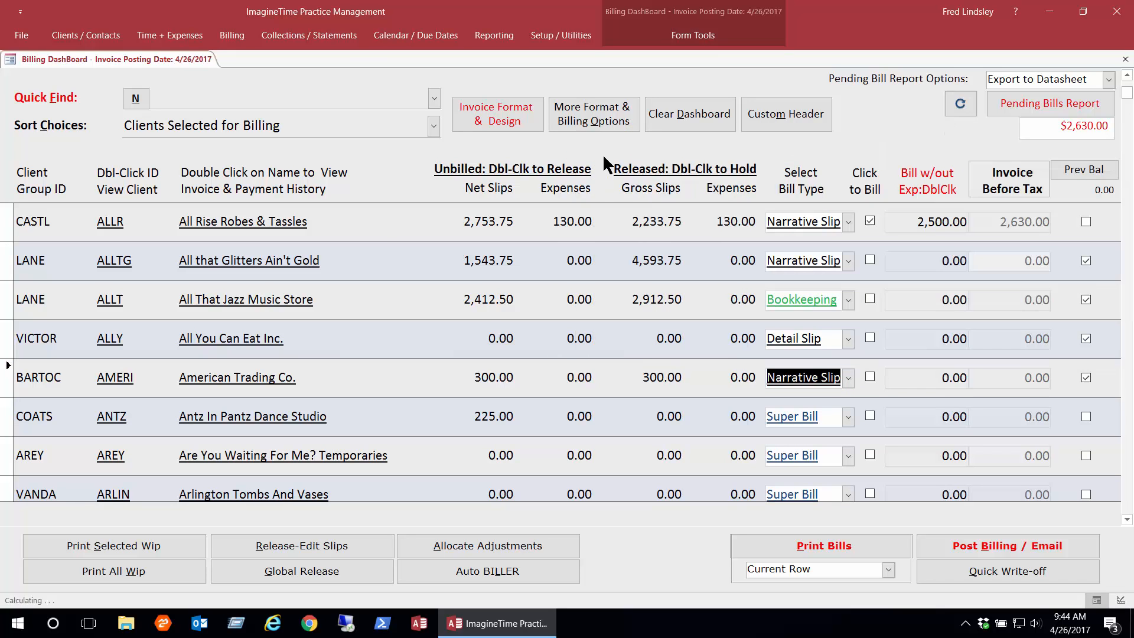
Select American Trading Co.'s unbilled net slips for billing and enter "services" as its bill text.
double_click(489, 372)
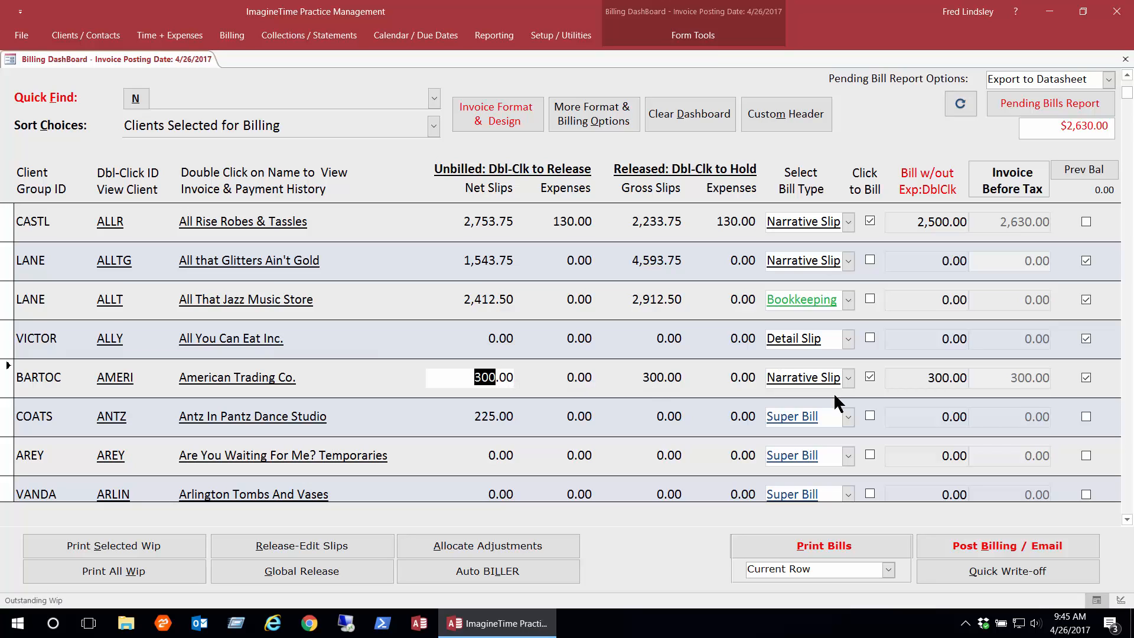
left_click(796, 535)
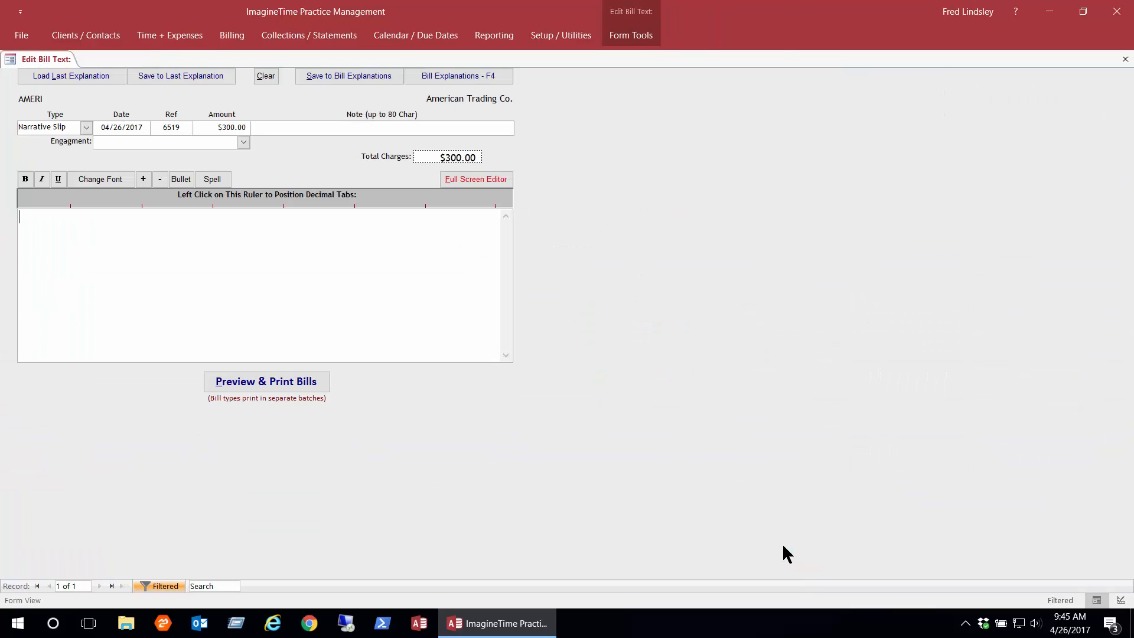
type("servcies")
key("BackSpace")
key("BackSpace")
key("BackSpace")
key("BackSpace")
type("ices")
Preview American Trading Co.'s bill on screen, check its charges and balance forward section, and close the preview.
left_click(240, 380)
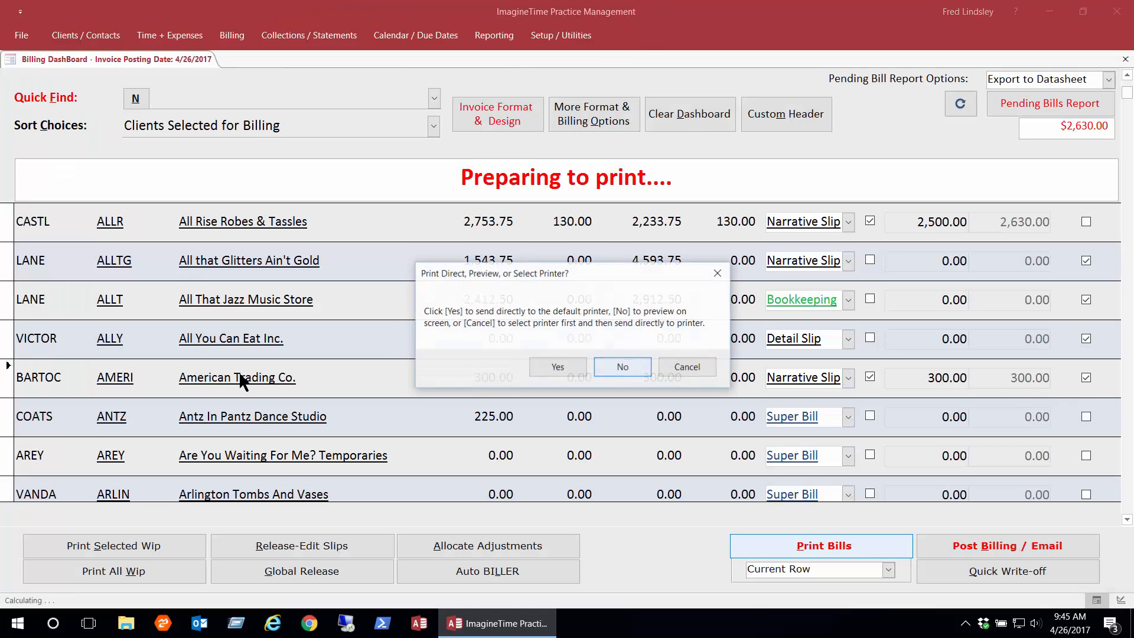
left_click(629, 366)
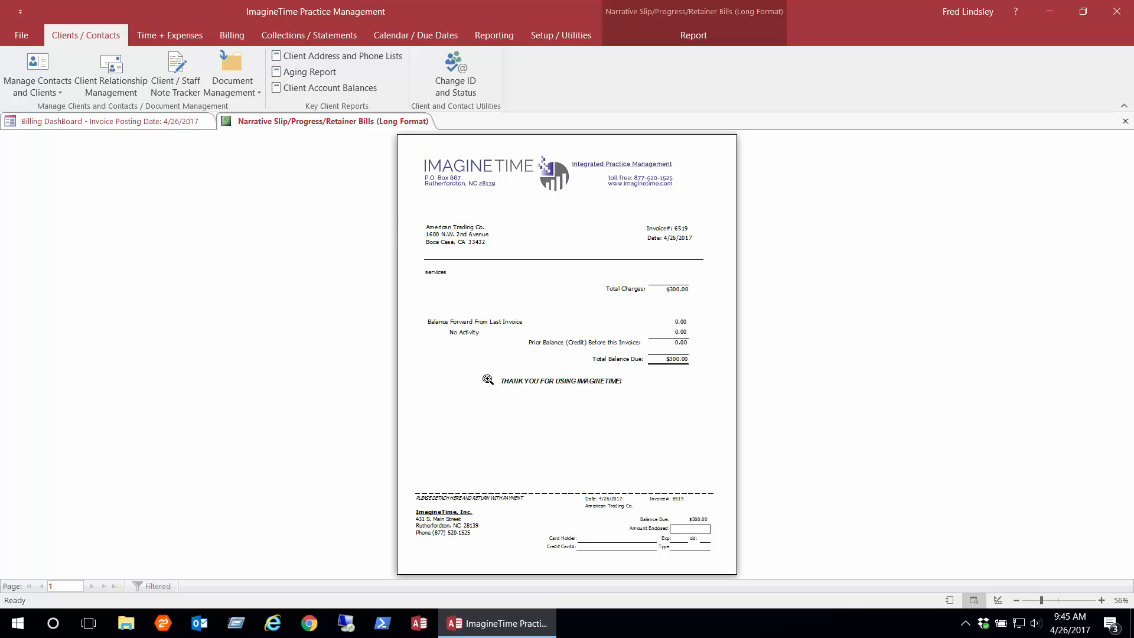
left_click(1125, 121)
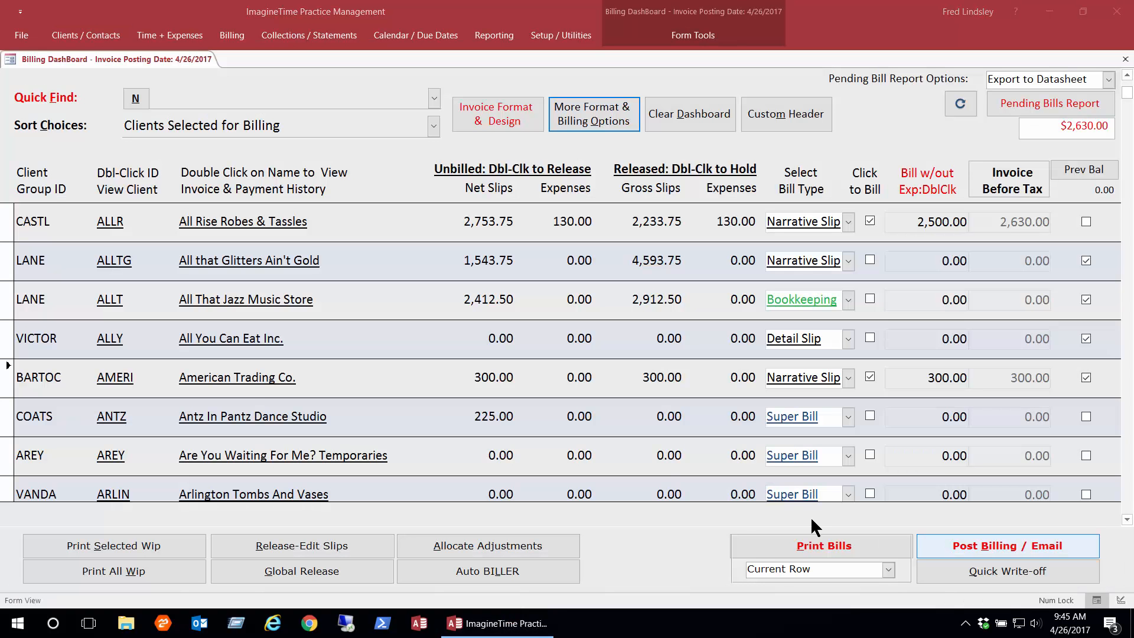
Check the dashboard's previous balance option, then turn off previous balance information for American Trading Co.'s invoice.
left_click(593, 112)
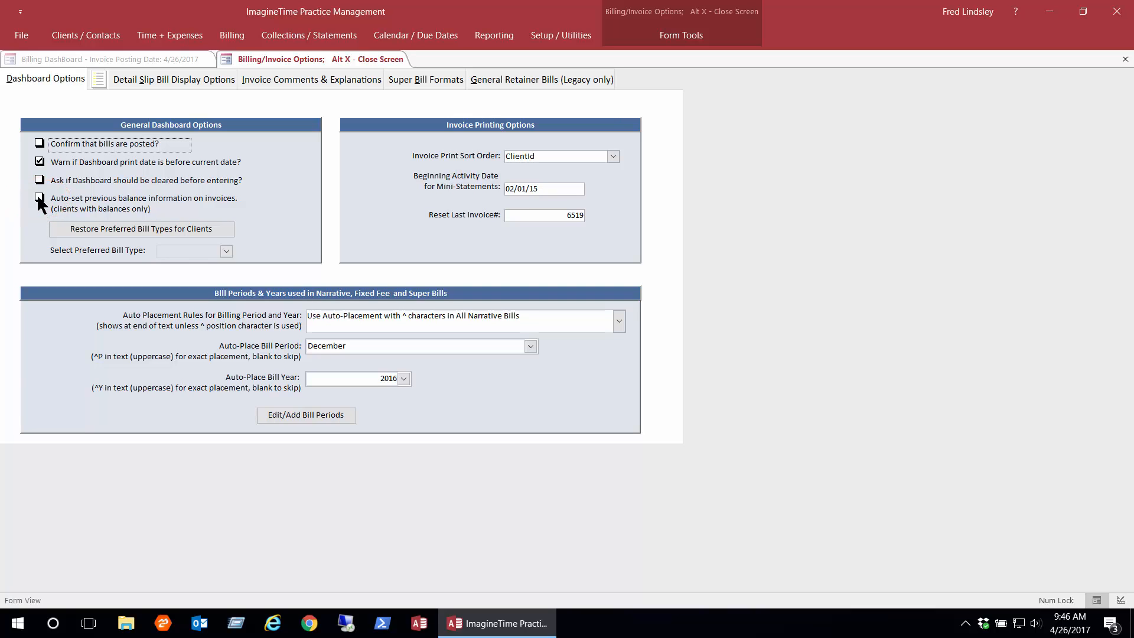
left_click(1125, 59)
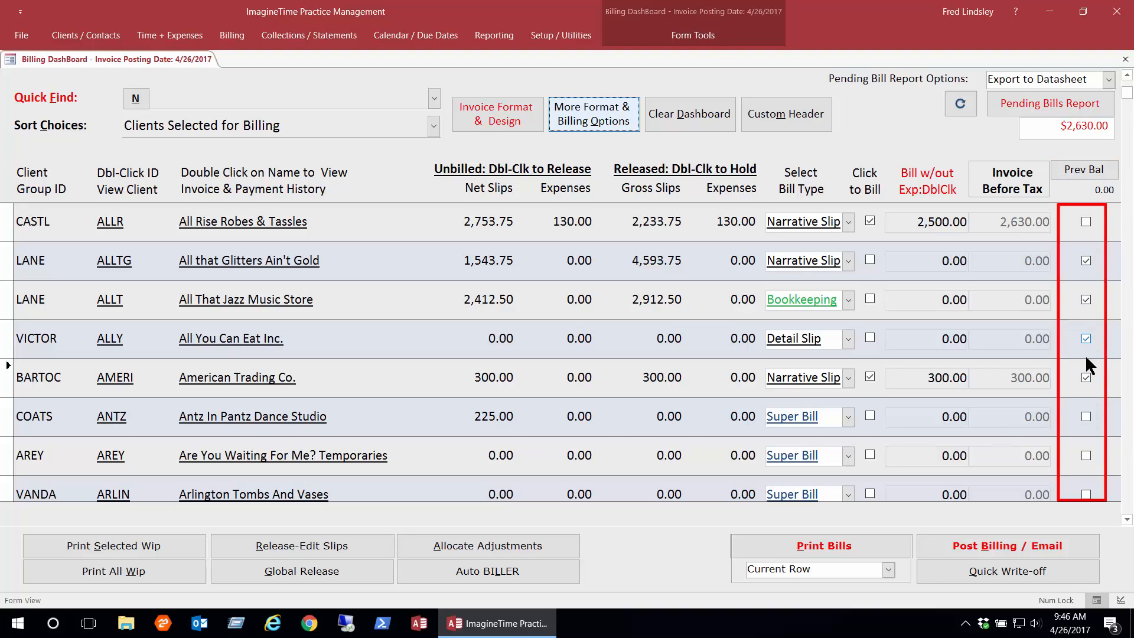
left_click(1085, 377)
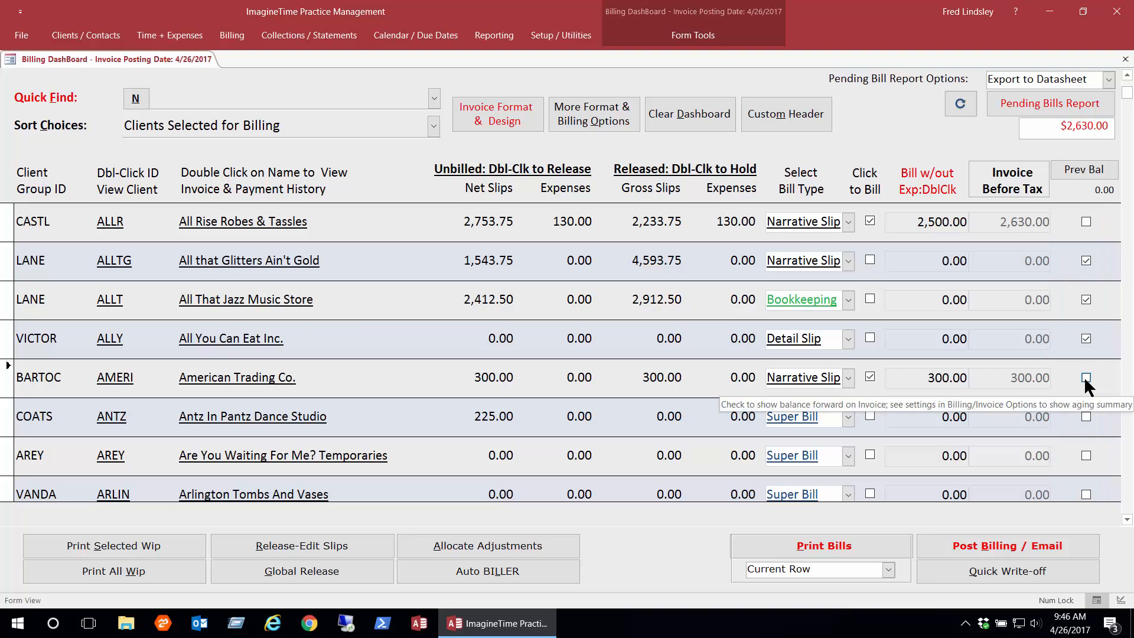
Preview American Trading Co.'s bill again without the previous balance section and close the preview.
left_click(763, 547)
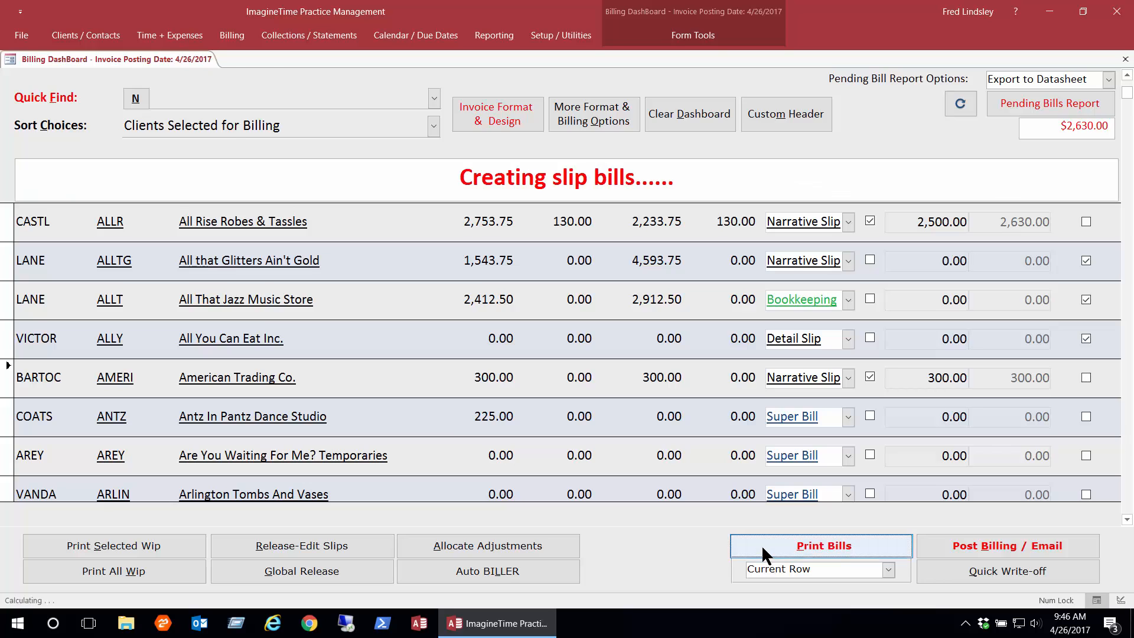
left_click(281, 391)
left_click(622, 366)
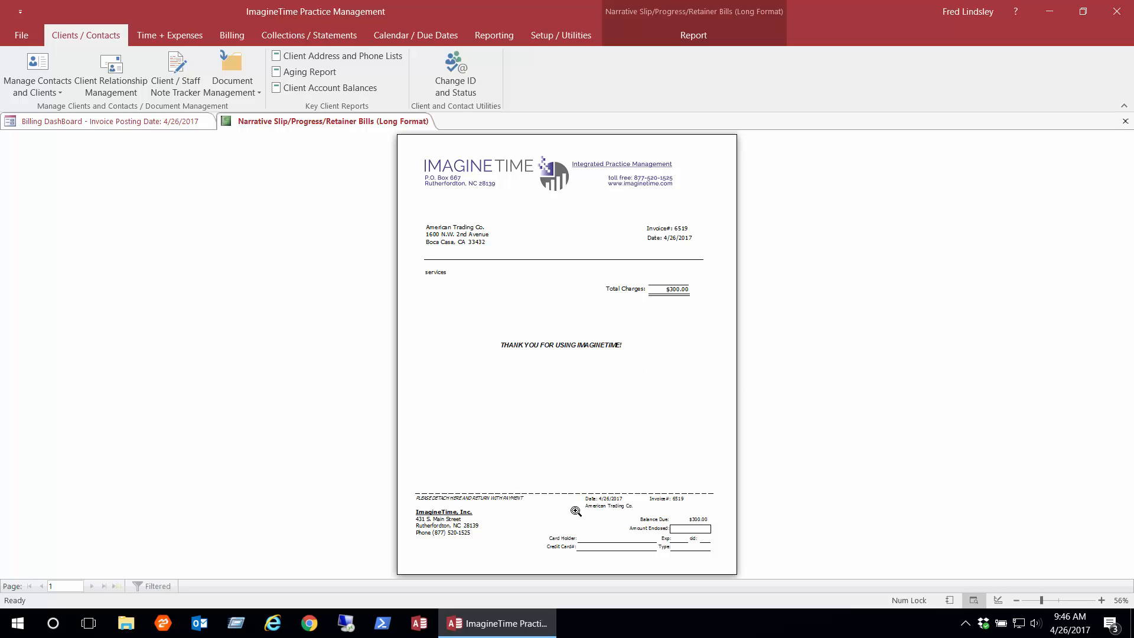
left_click(1126, 121)
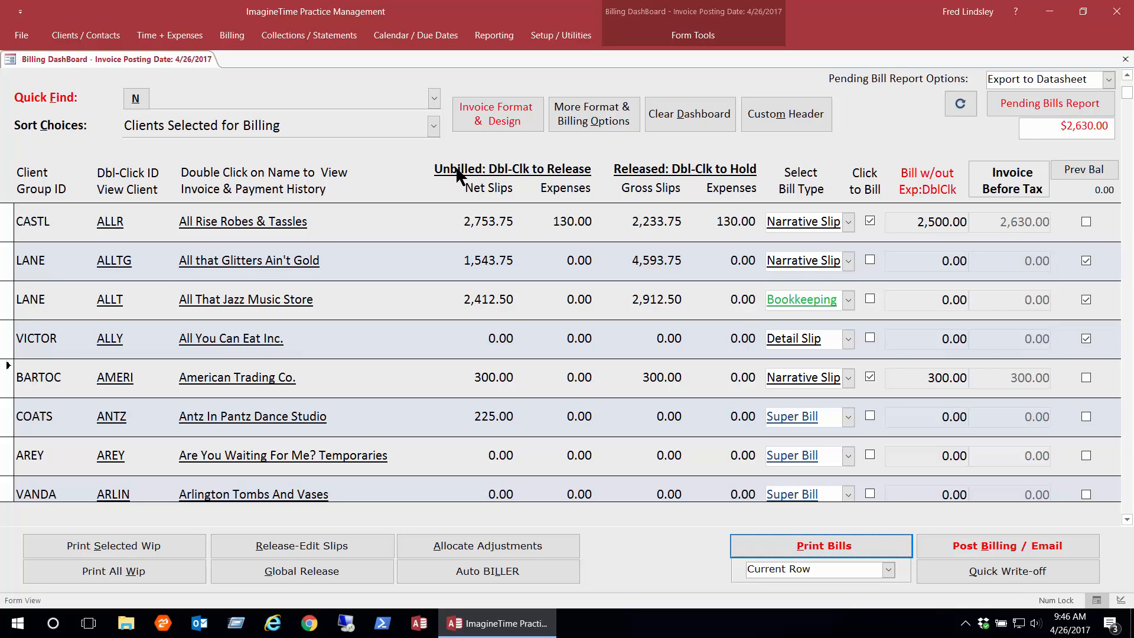
Review the payment stub choices and mini-statement settings in the invoice format design, then close it unchanged.
left_click(505, 122)
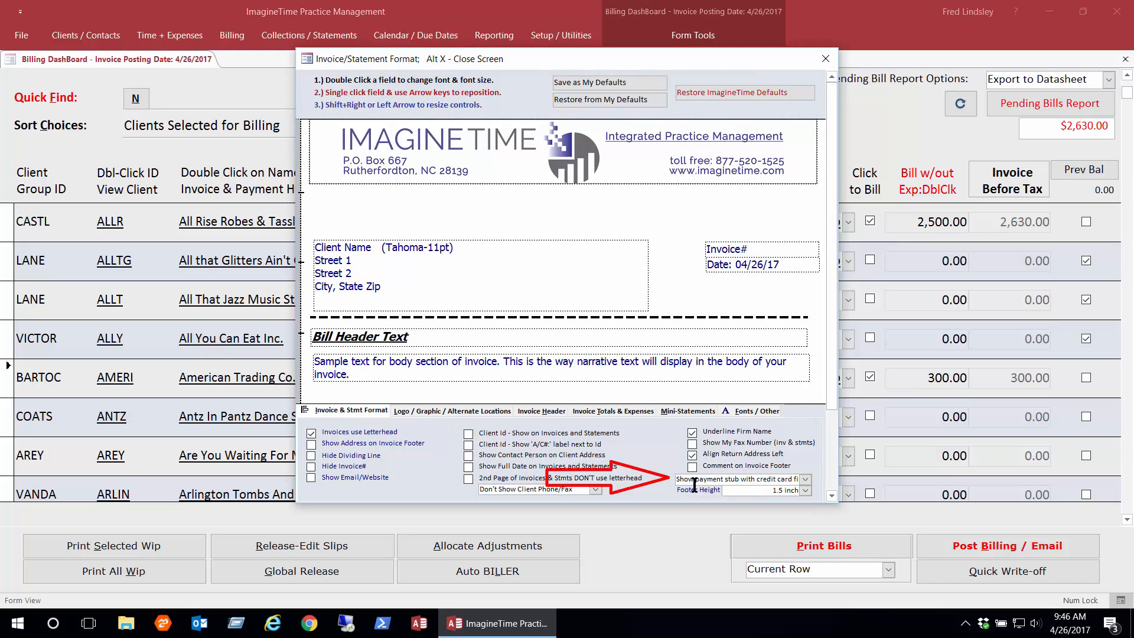
left_click(806, 479)
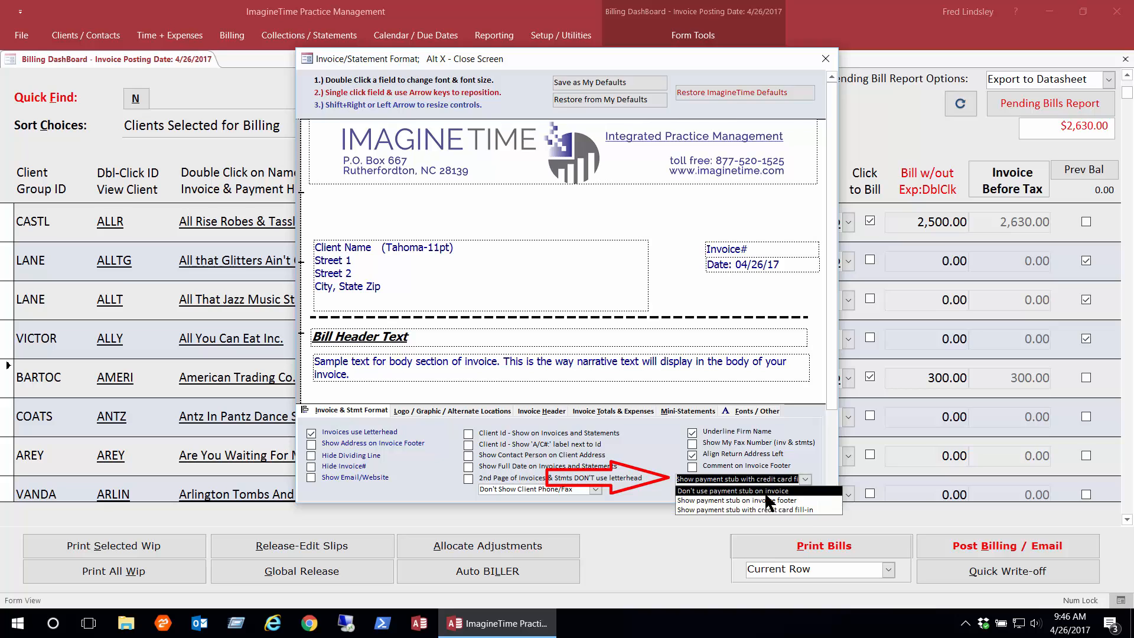
left_click(660, 438)
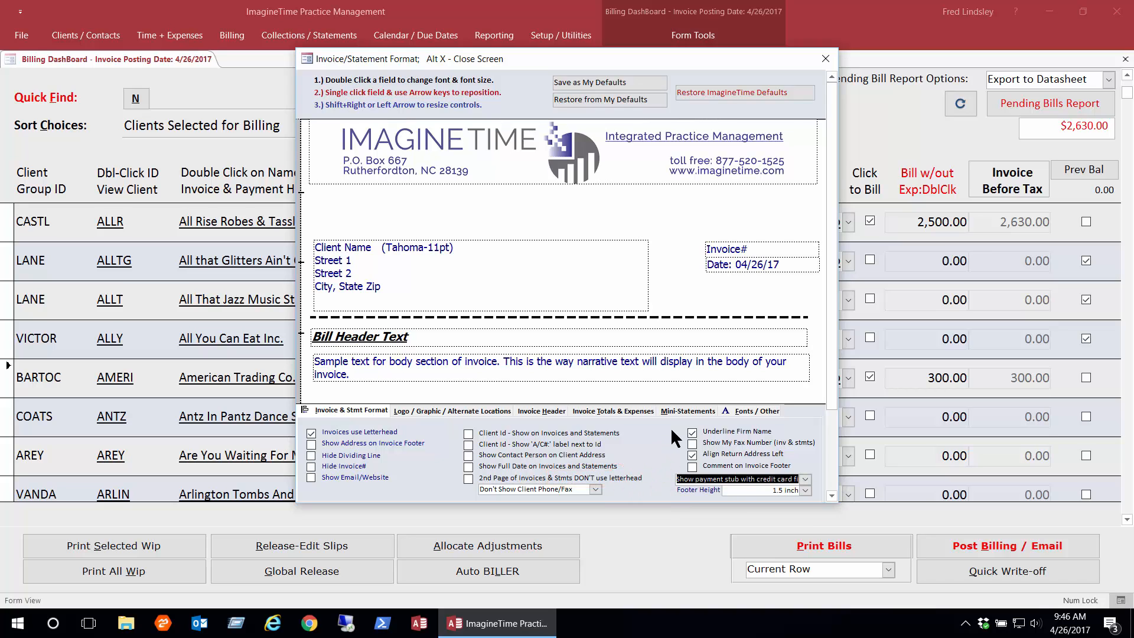
left_click(688, 412)
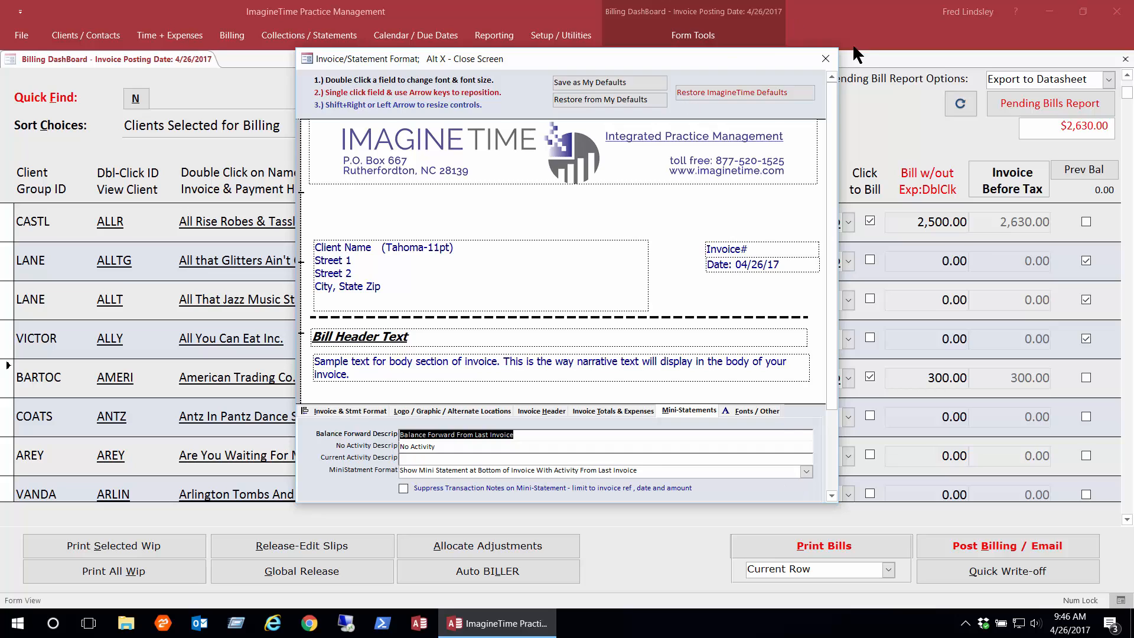
left_click(826, 58)
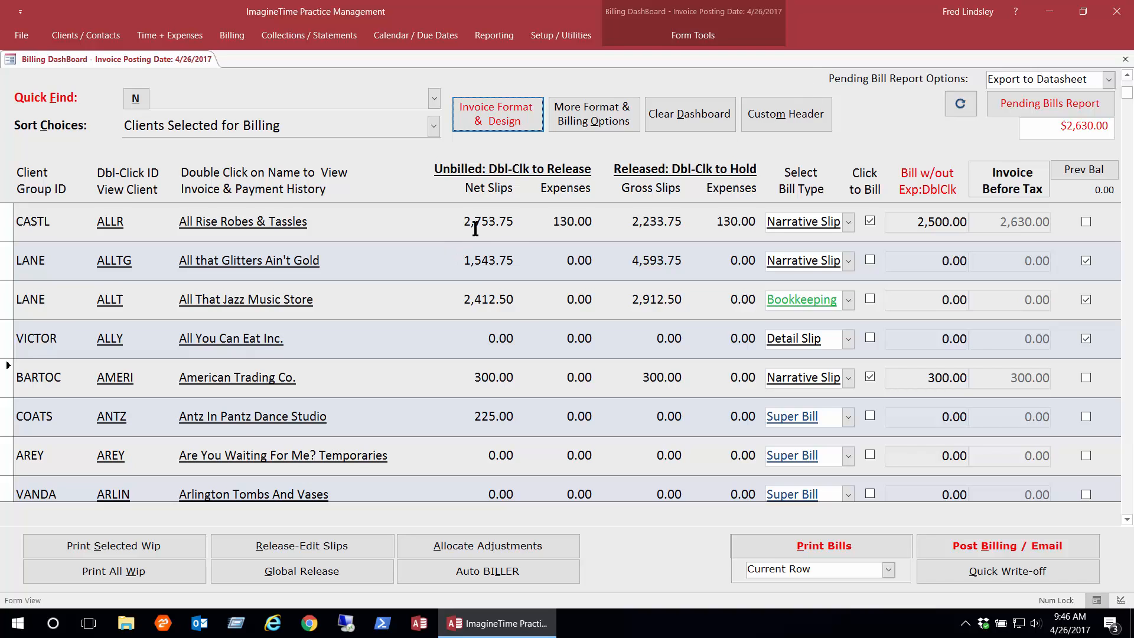
Set the preferred bill type to Narrative Slip for all clients selected for billing and all billers, clearing the billing grid.
left_click(572, 379)
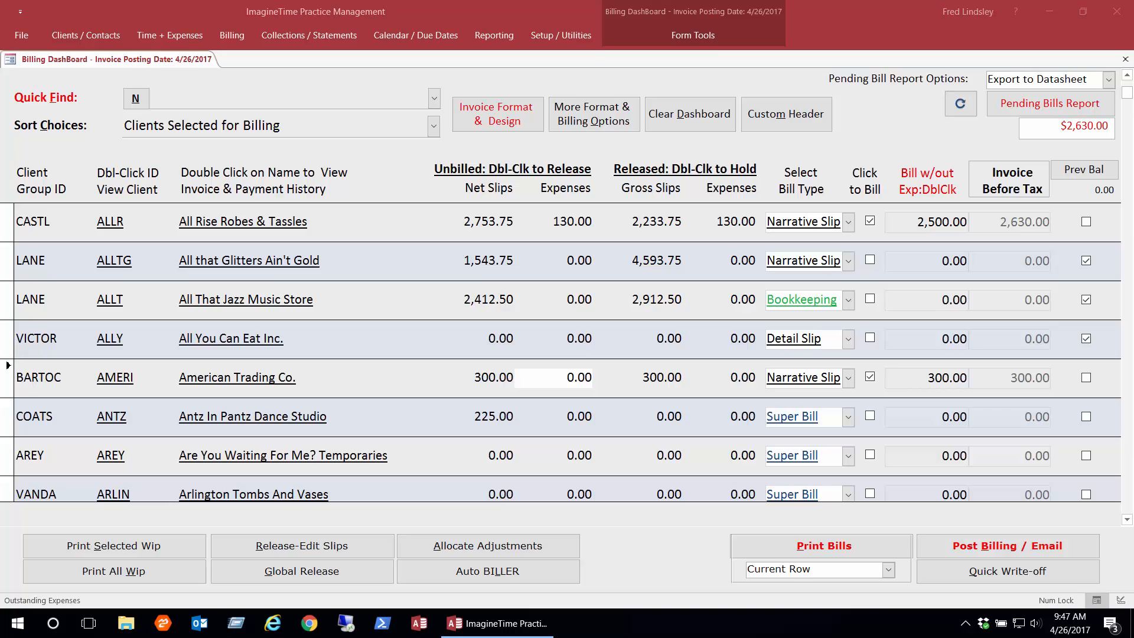
left_click(573, 118)
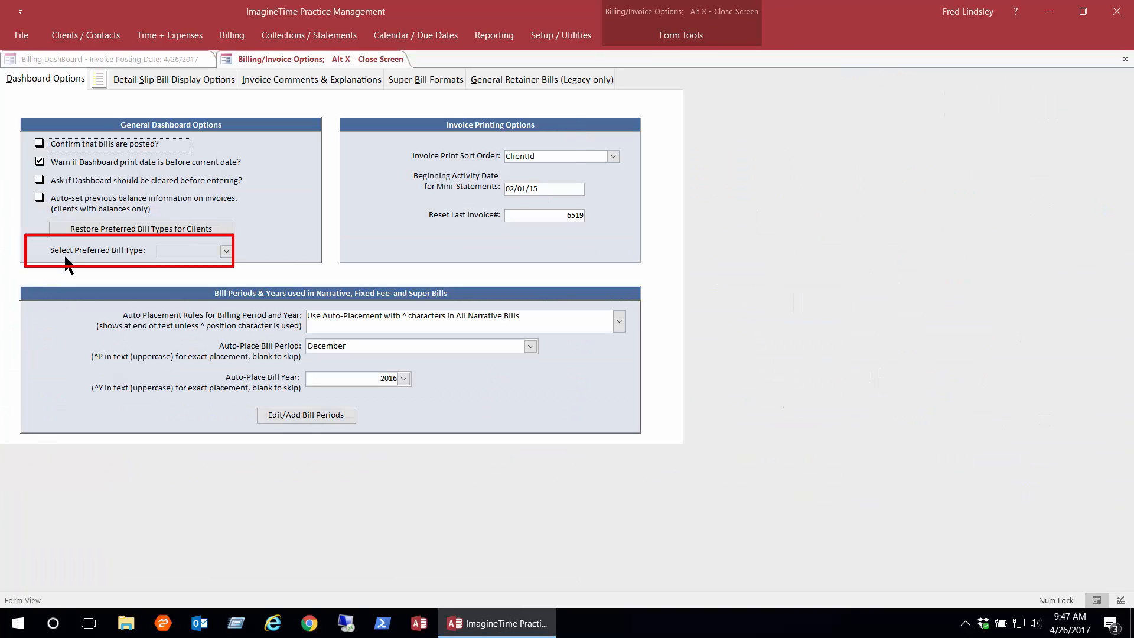
left_click(226, 251)
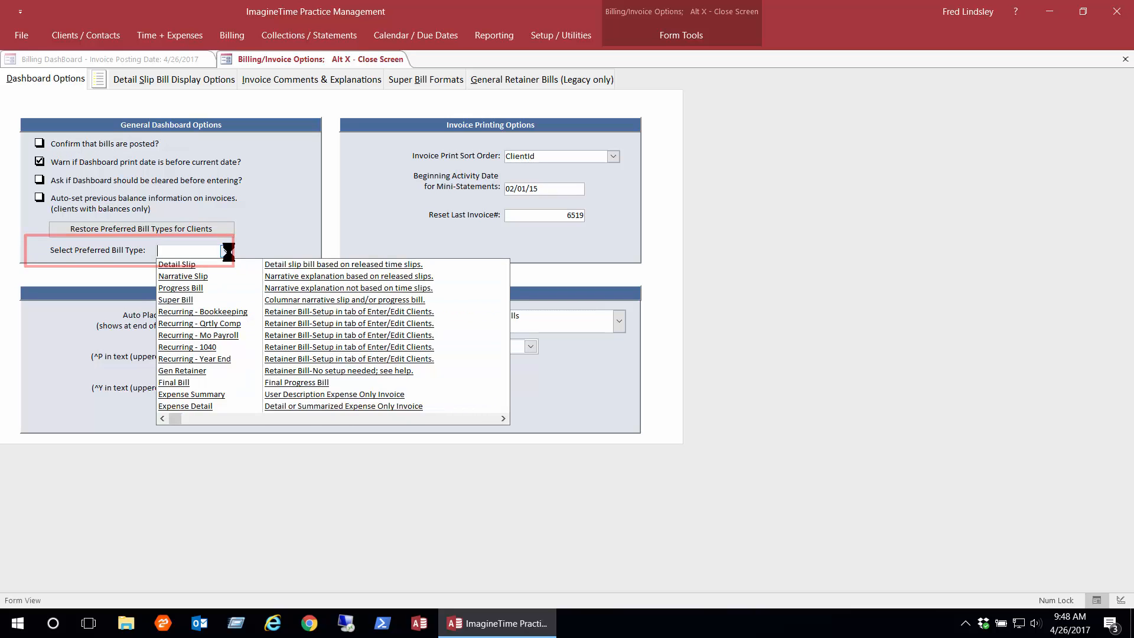
left_click(193, 277)
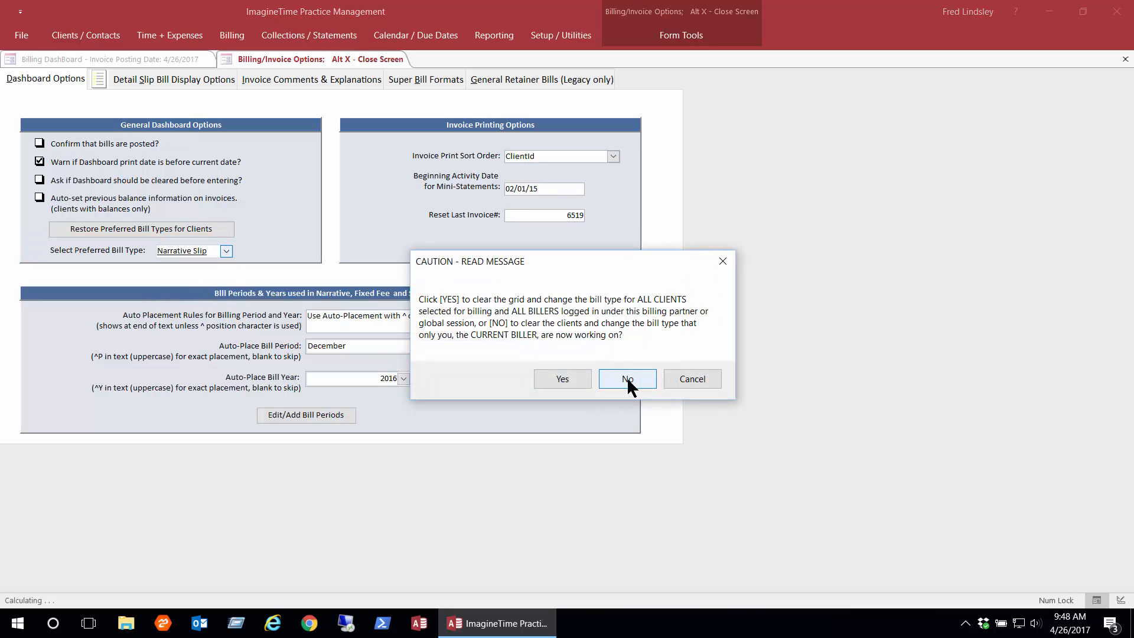
left_click(561, 379)
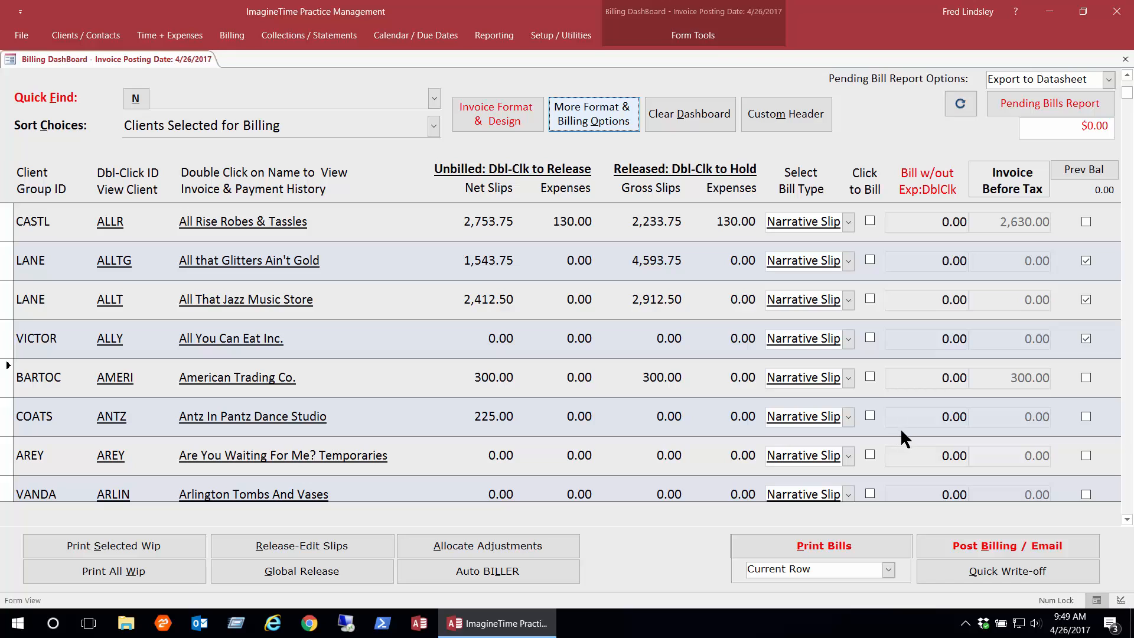
Clear all pending selections from the billing dashboard and set bill printing to All Bills.
left_click(701, 120)
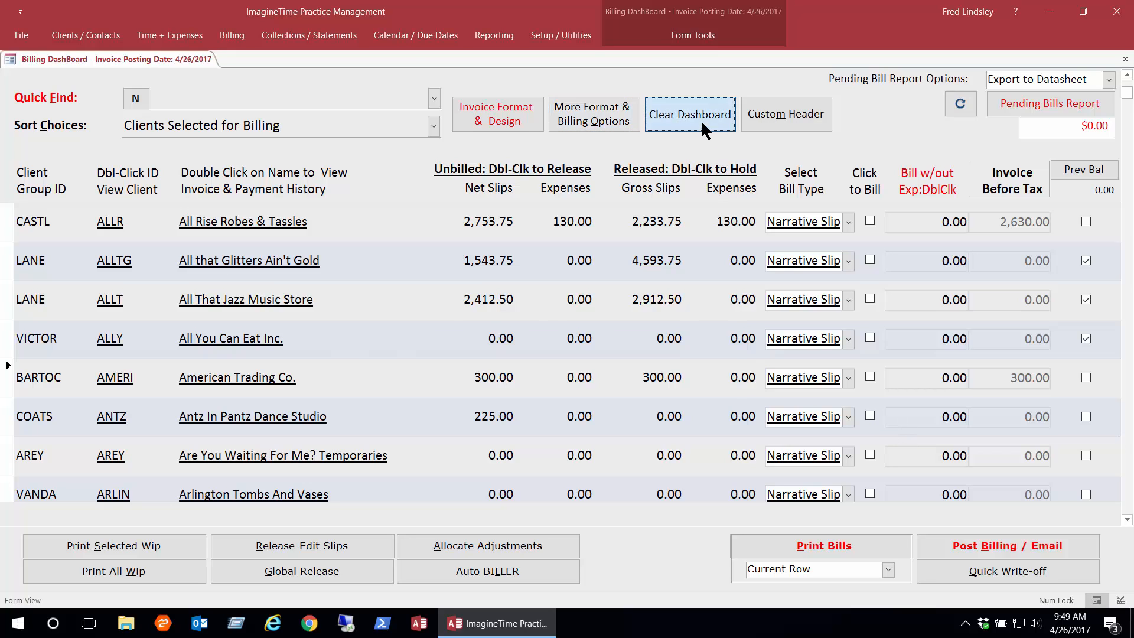
left_click(576, 368)
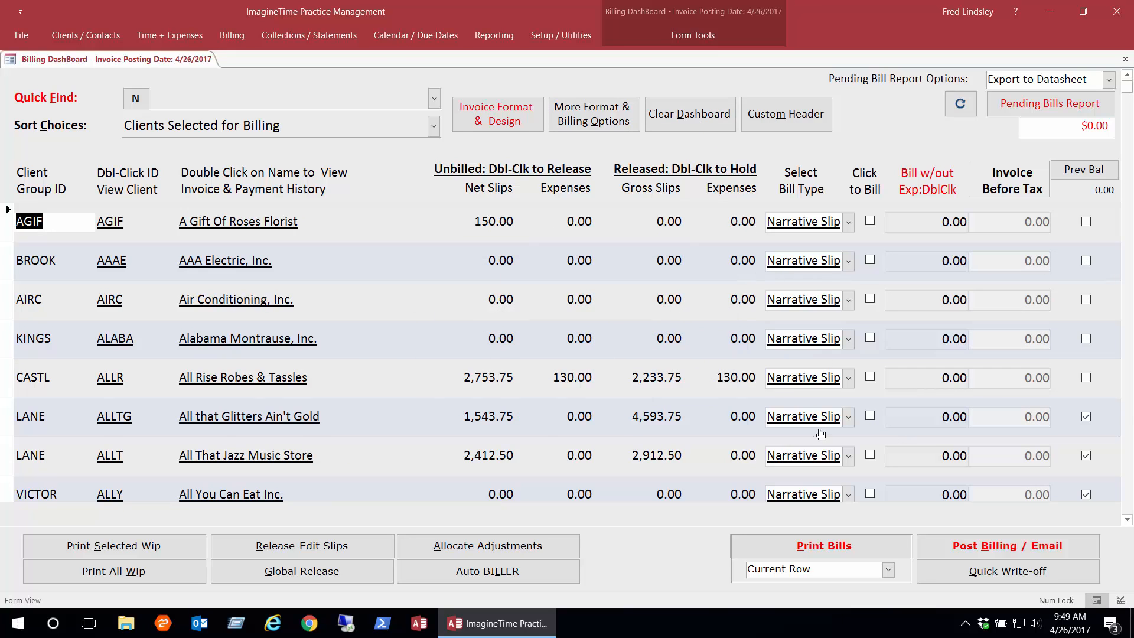
left_click(888, 568)
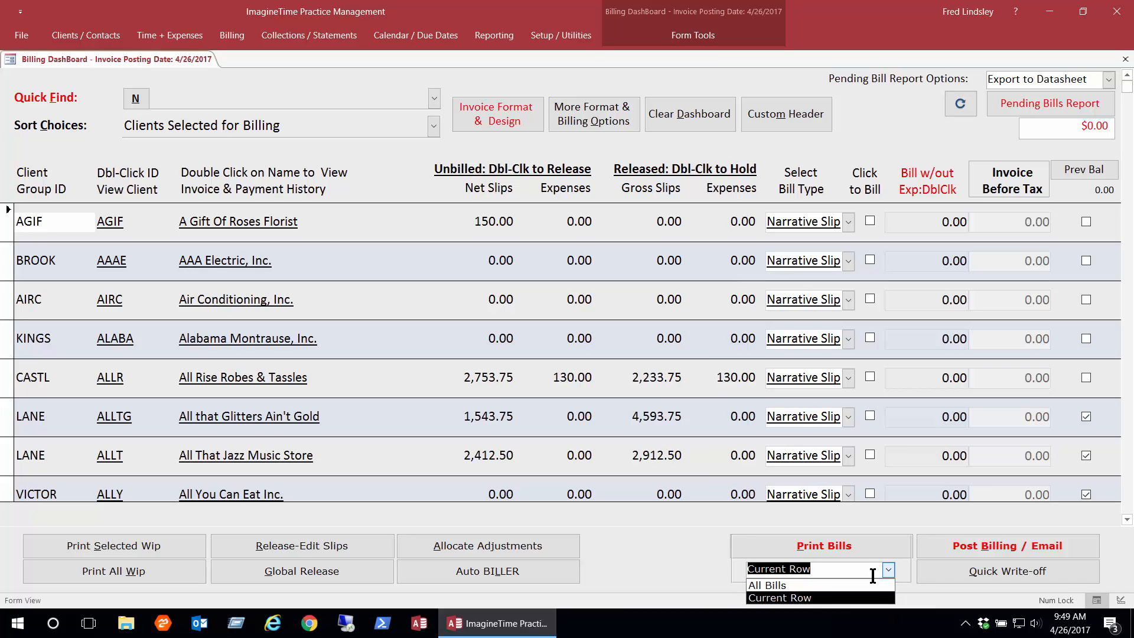
left_click(802, 588)
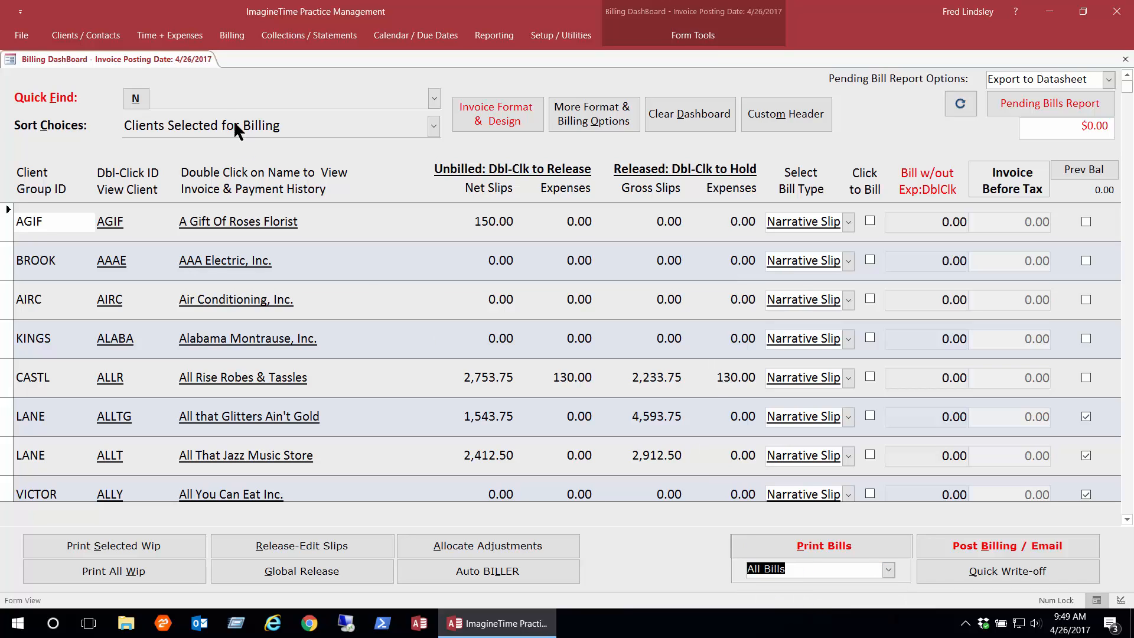
Find All Rise Robes & Tassles and release its unbilled slips and expenses, plus American Trading Co.'s unbilled slips.
left_click(213, 108)
type("all Rise Robes & Tassles")
key("Return")
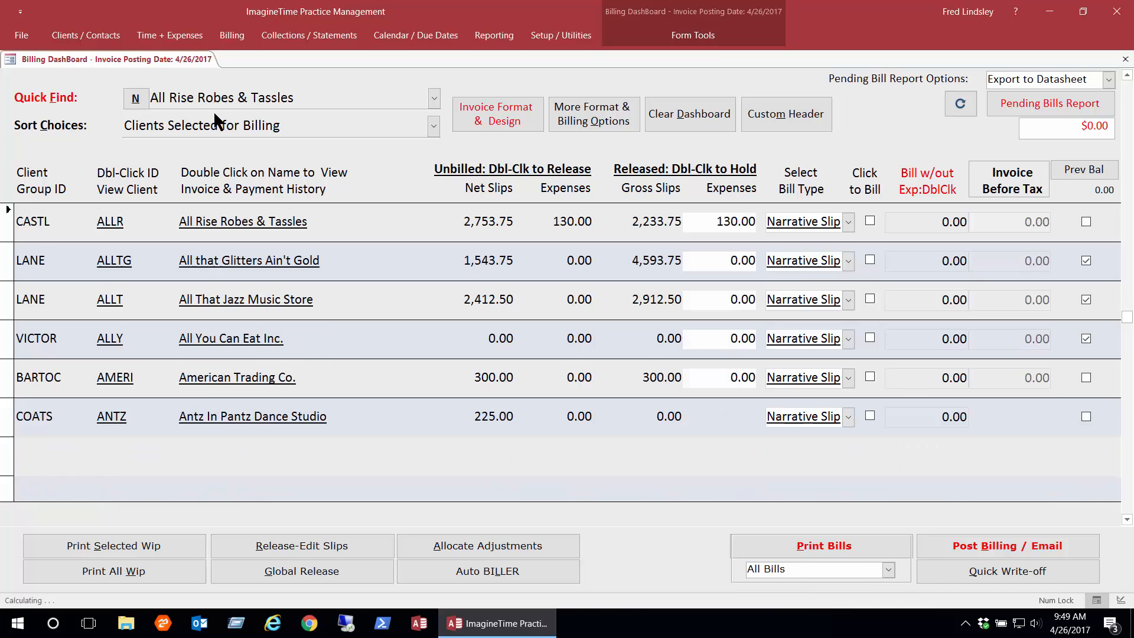
double_click(485, 227)
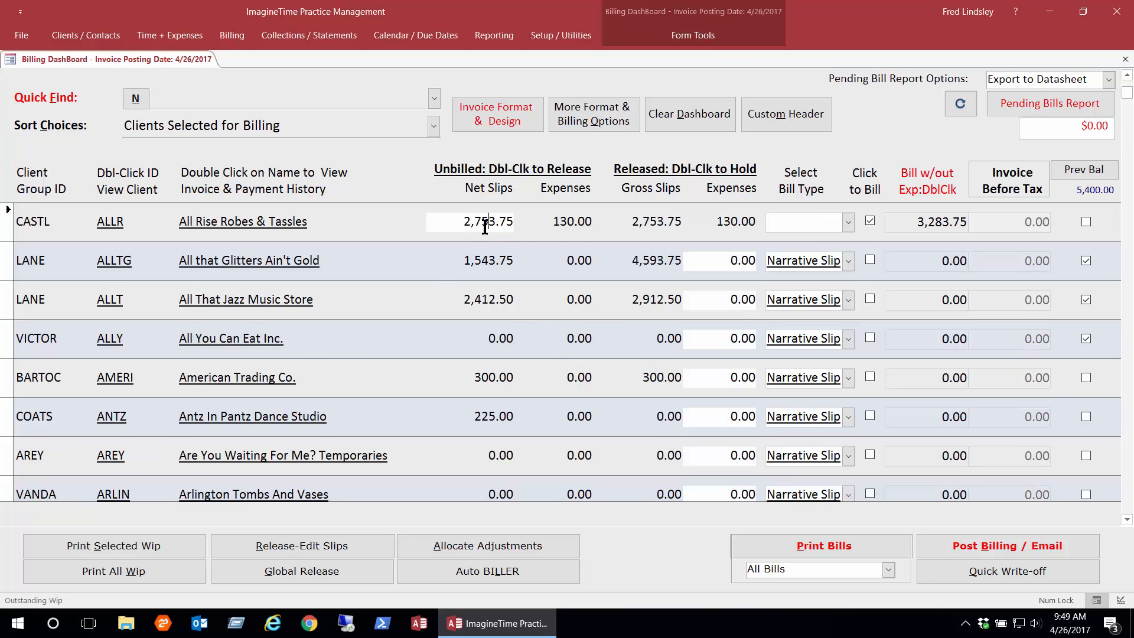
double_click(561, 223)
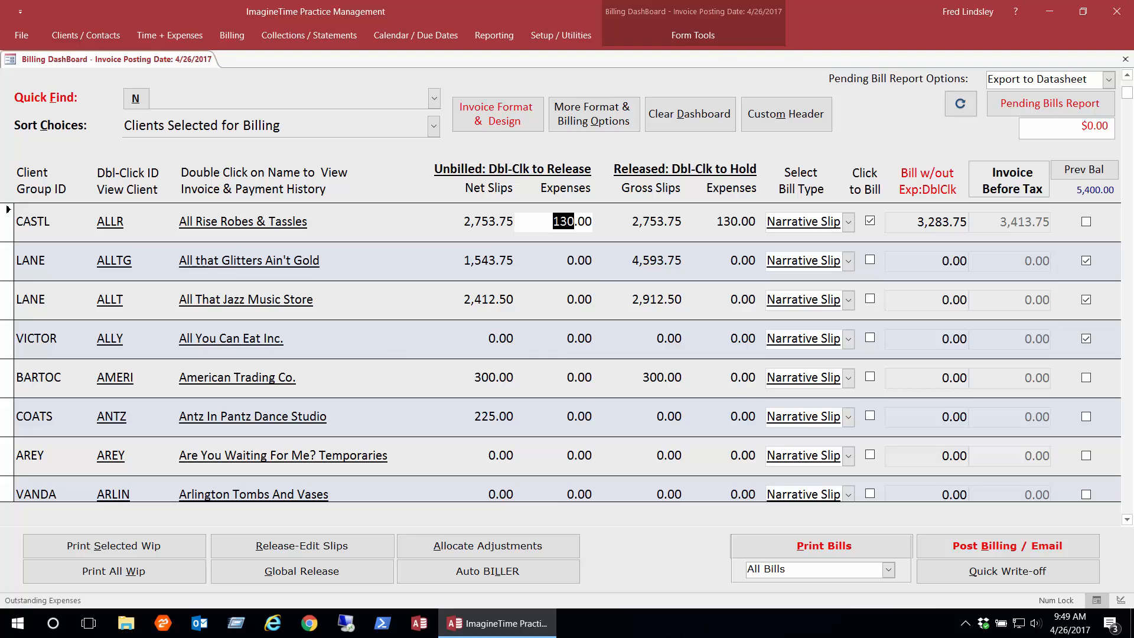
double_click(505, 381)
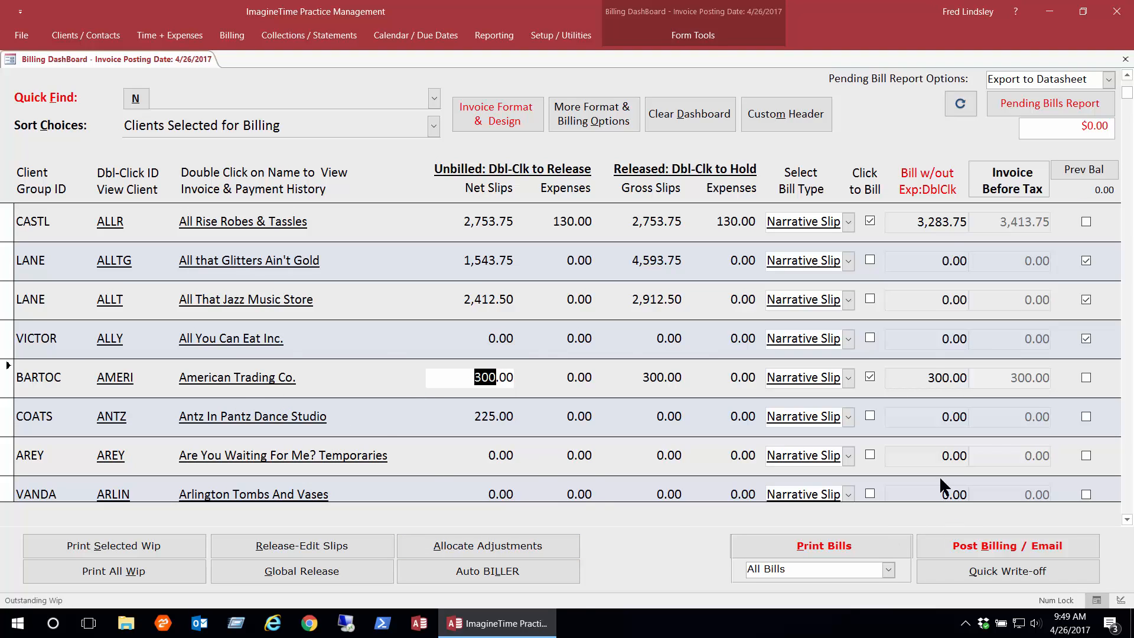
Set All Rise Robes & Tassles' bill amount without expenses to 3,500 and keep American Trading Co.'s amount.
left_click(890, 222)
type("3500")
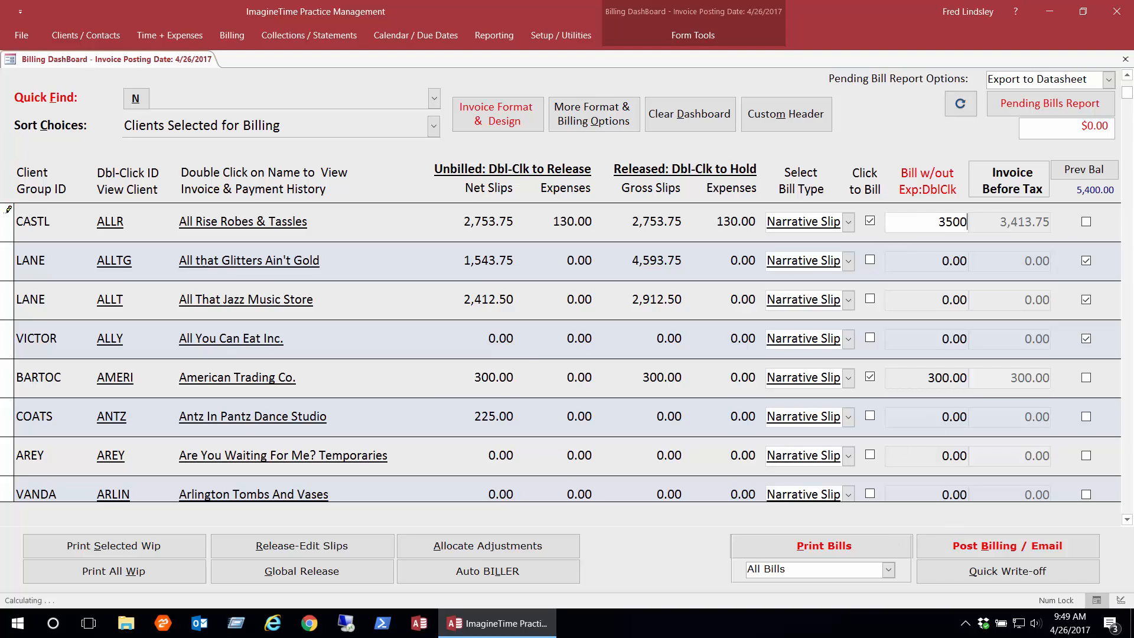
key("Return")
left_click(928, 378)
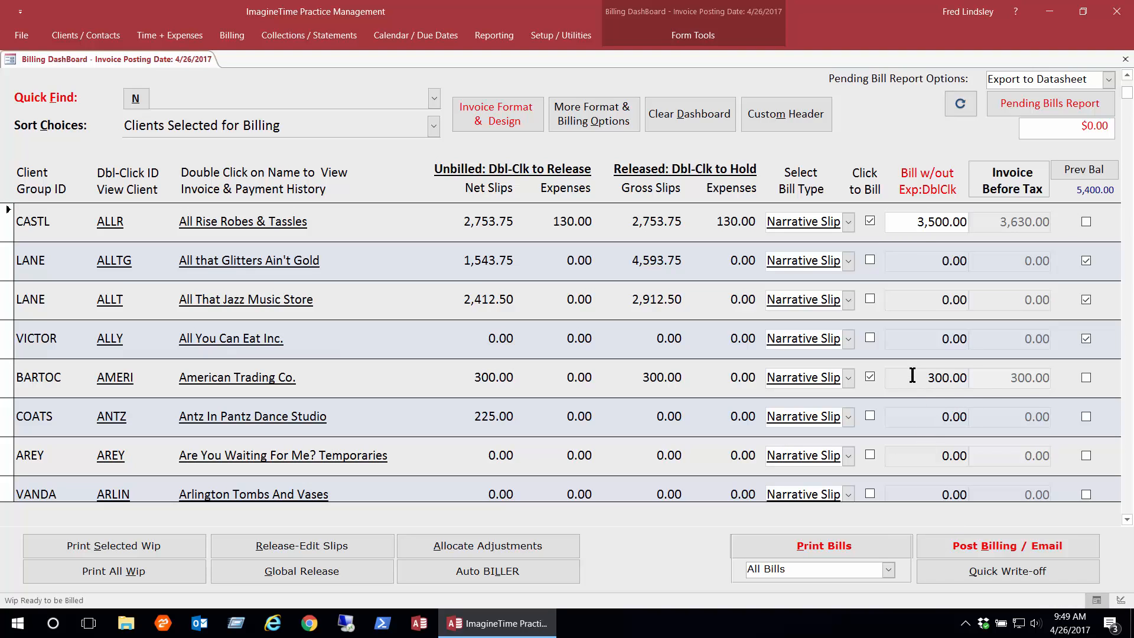
Start printing the bills, entering "all rise robes year end" as All Rise Robes & Tassles' bill text and "american trading" as American Trading Co.'s.
left_click(788, 543)
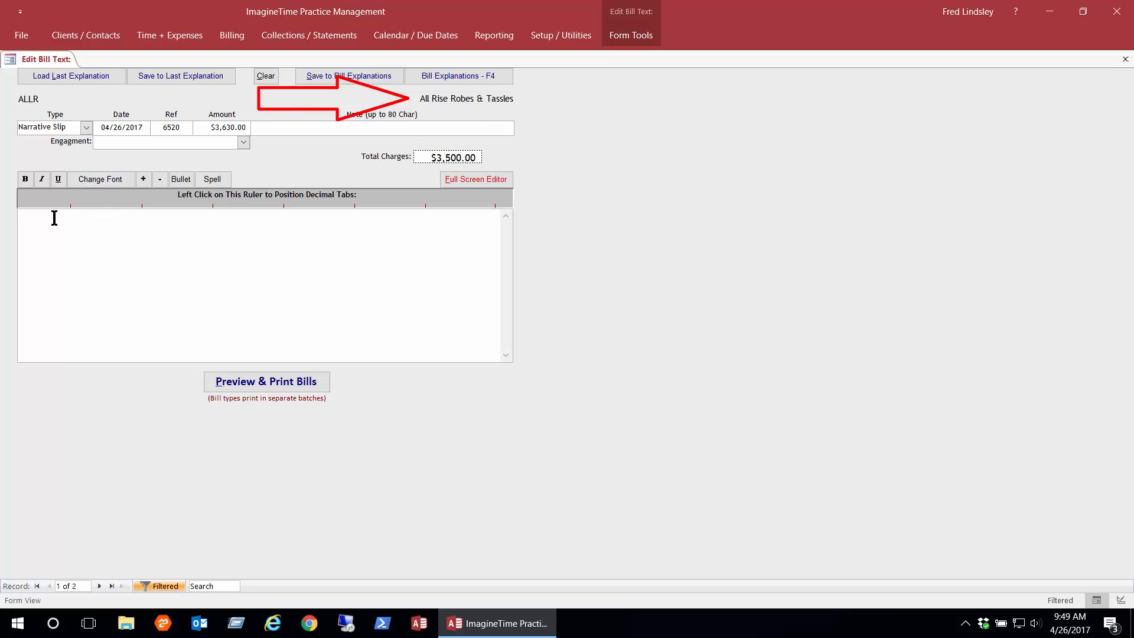
type("all ris")
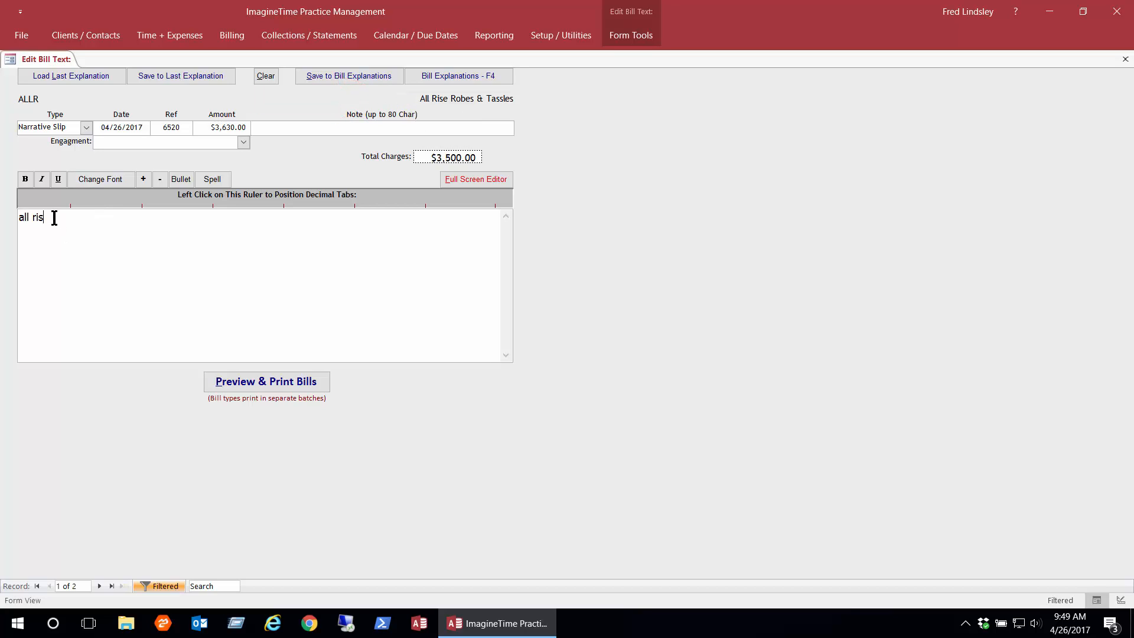
type("e robes year end")
left_click(100, 582)
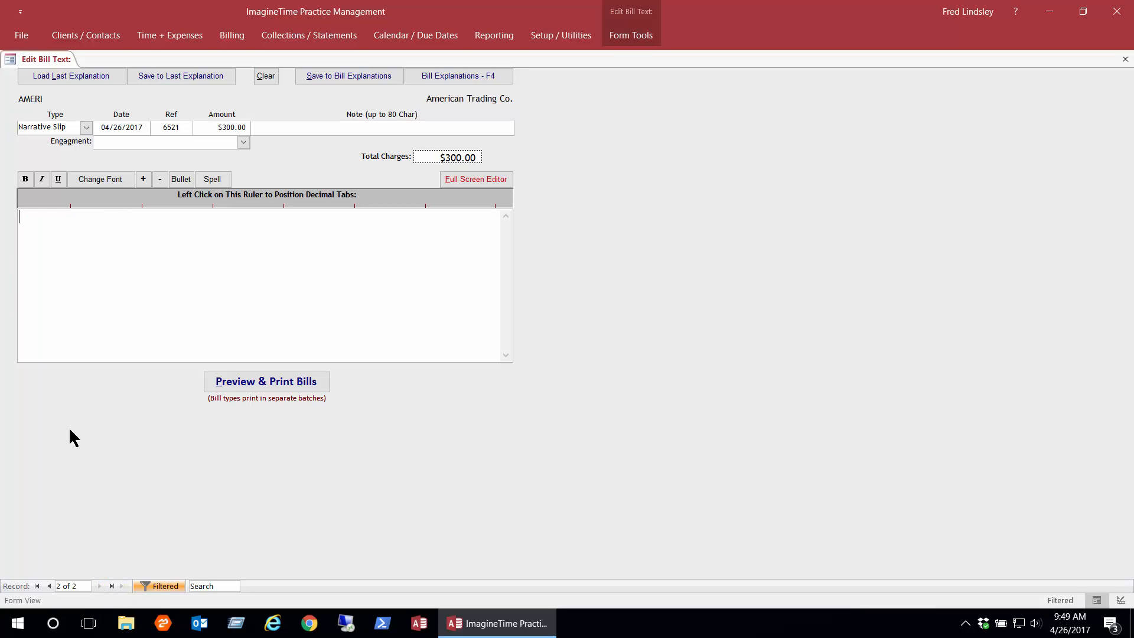
left_click(42, 229)
type("american trading")
Preview the bills for All Rise Robes & Tassles and American Trading Co., then close the preview.
left_click(282, 383)
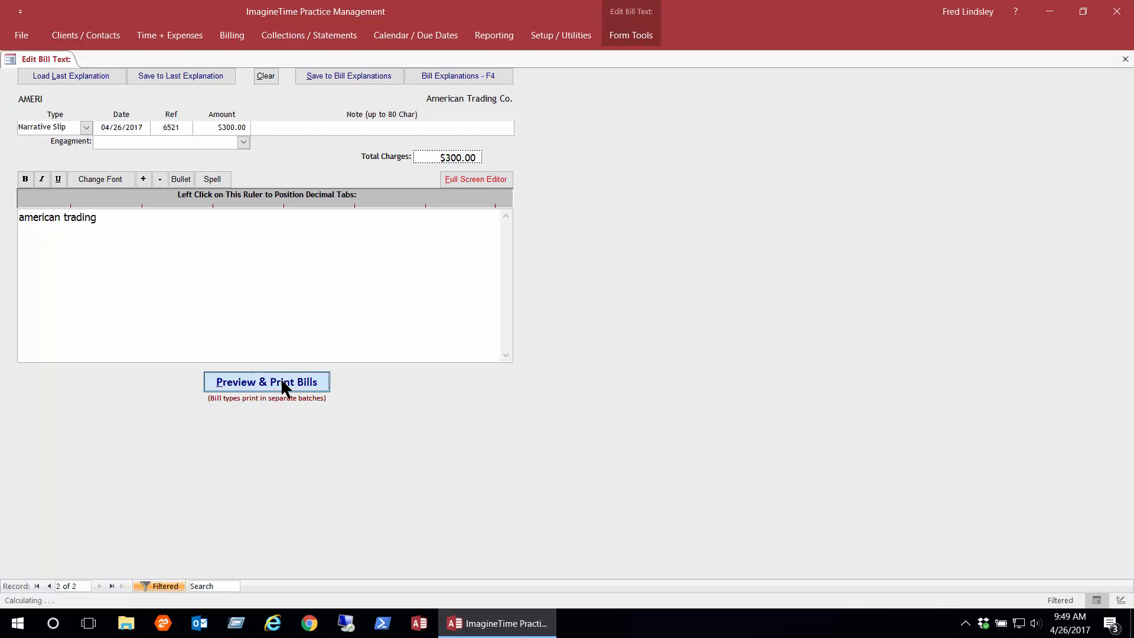
left_click(622, 367)
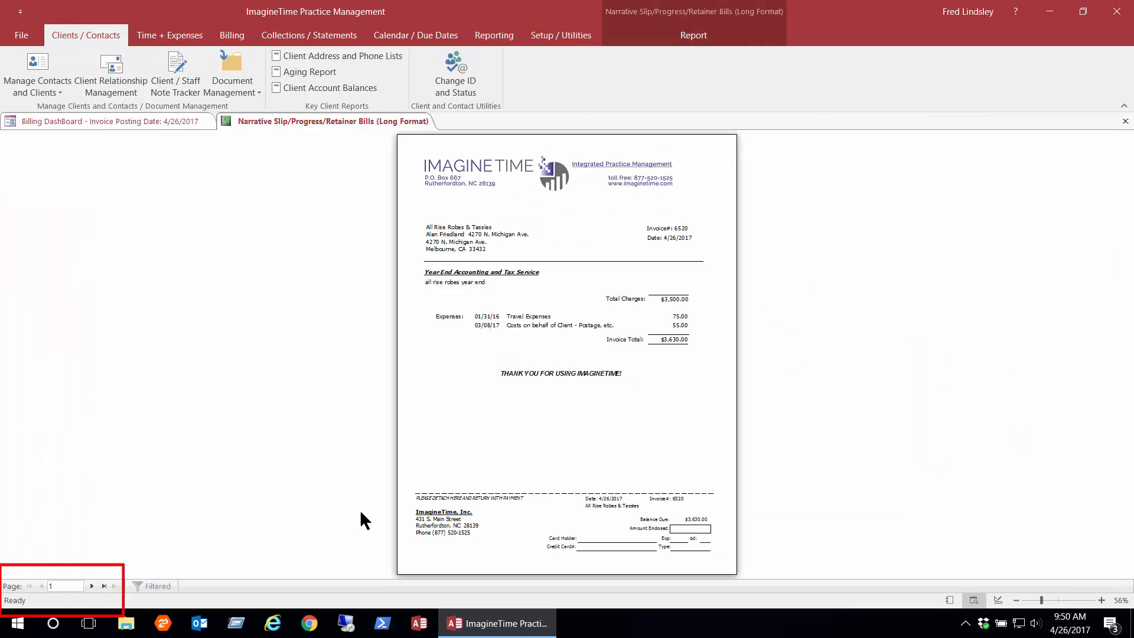
left_click(91, 586)
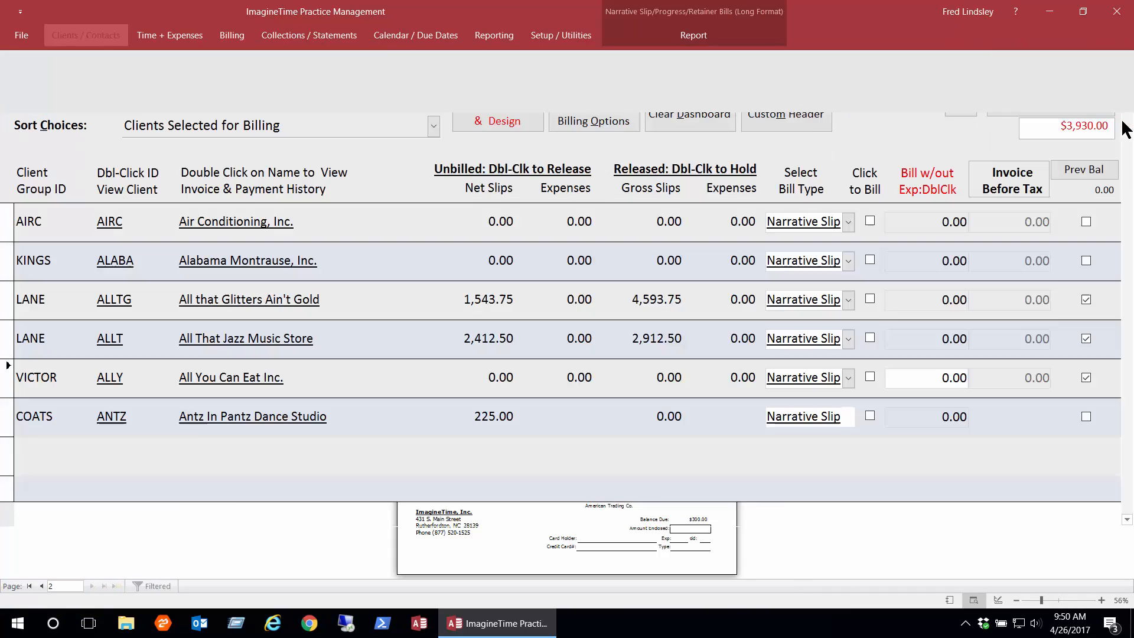
left_click(1125, 122)
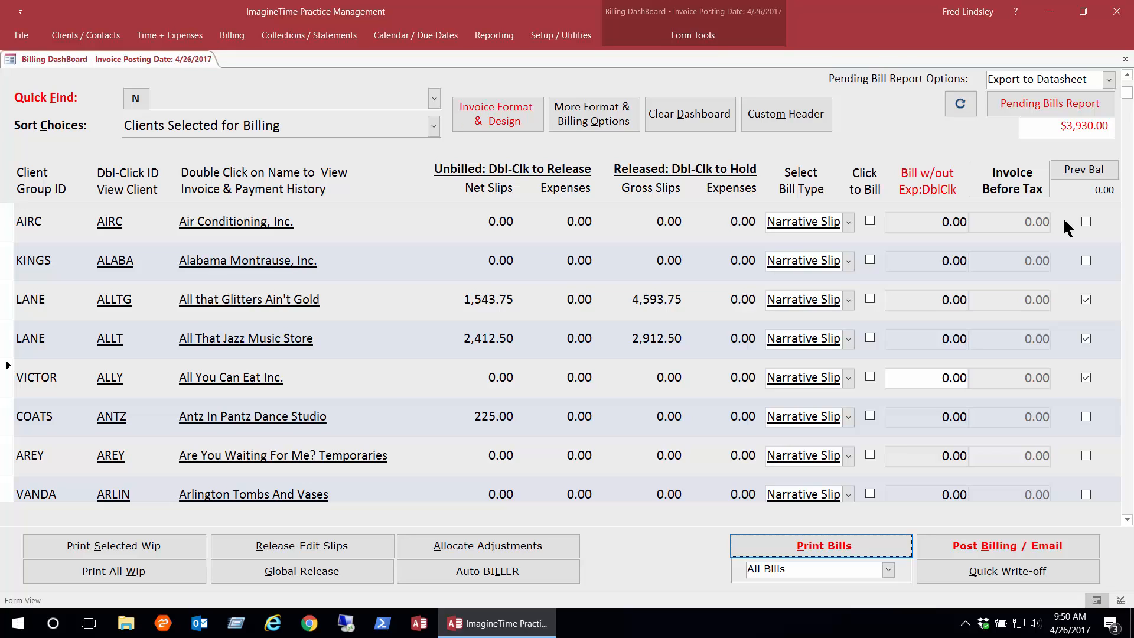
Globally release all slips and expenses through 04/26/17 and begin invoicing each client that has released slips.
left_click(289, 568)
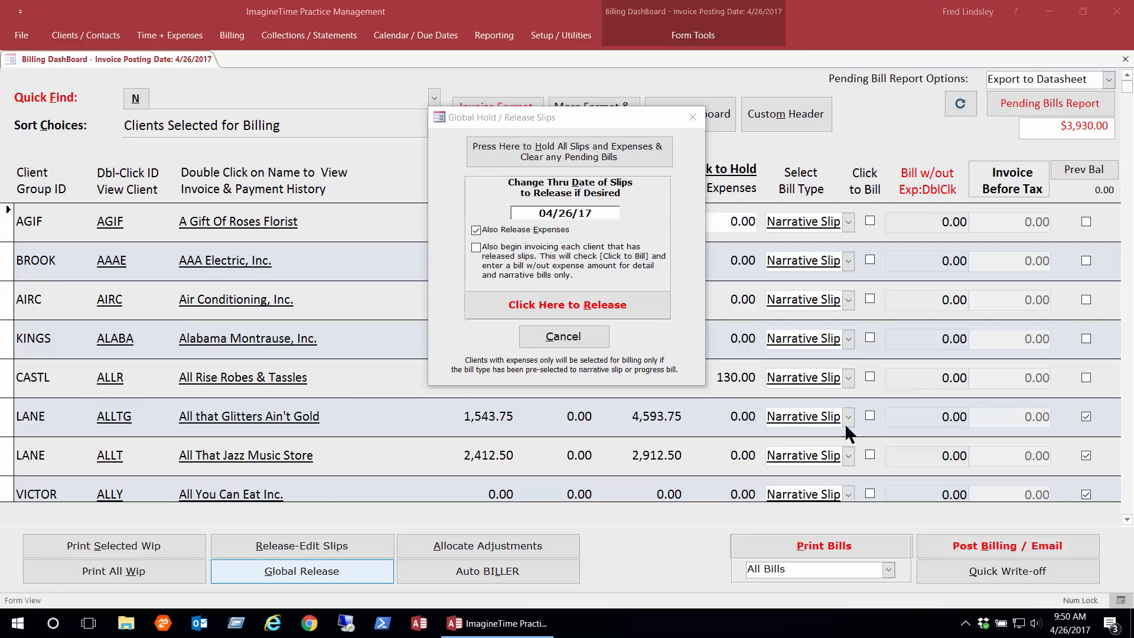
left_click(597, 210)
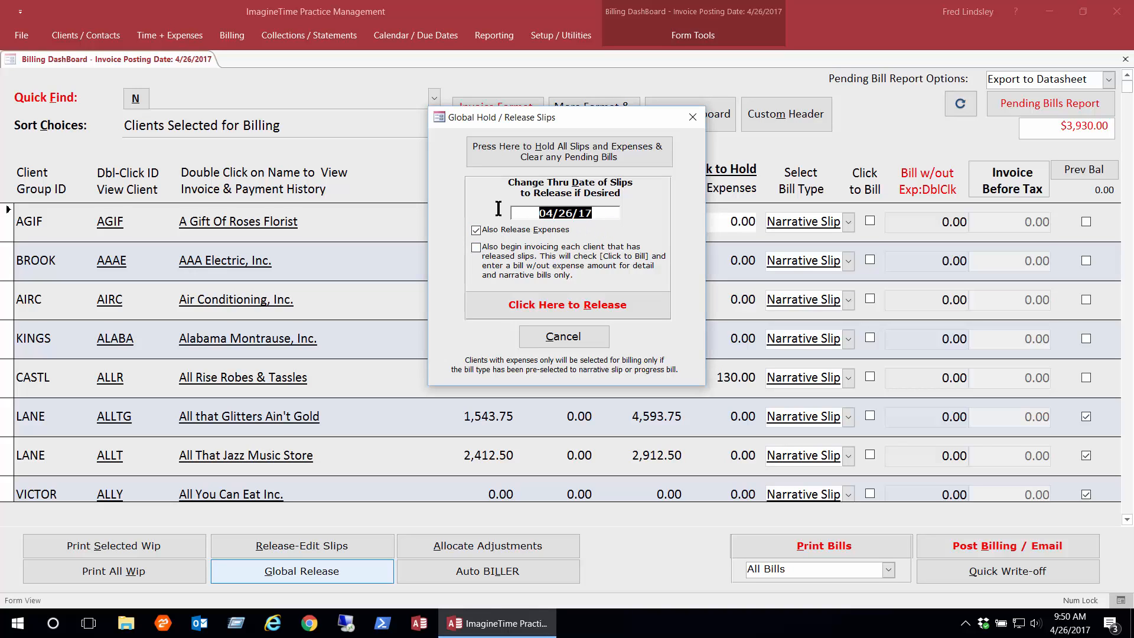
left_click(474, 247)
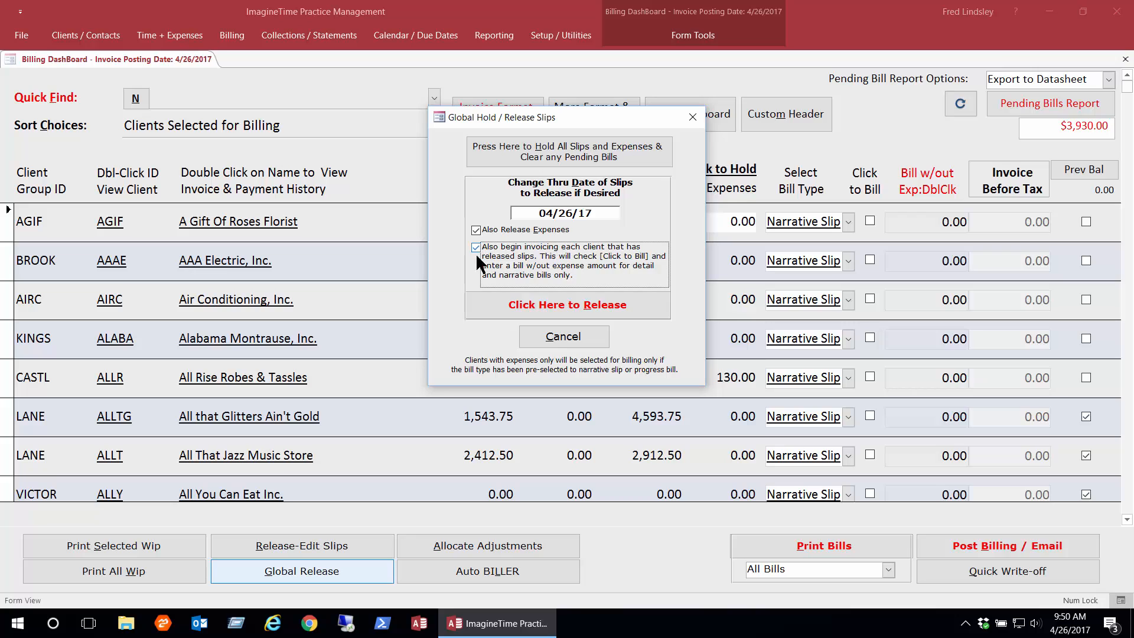
left_click(541, 306)
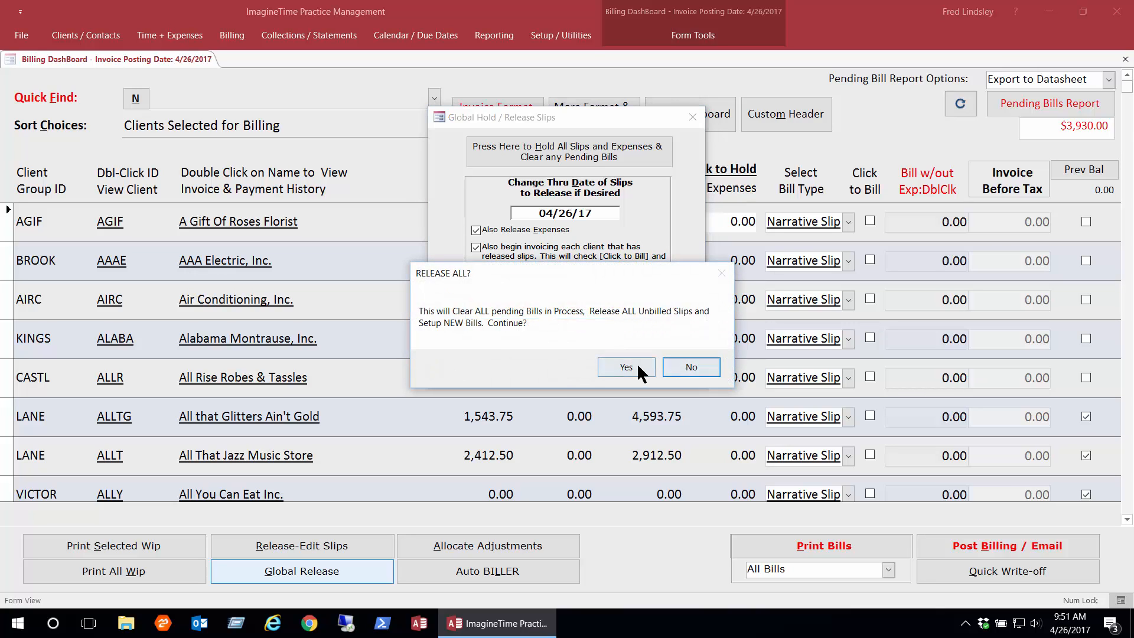
left_click(636, 365)
left_click(638, 361)
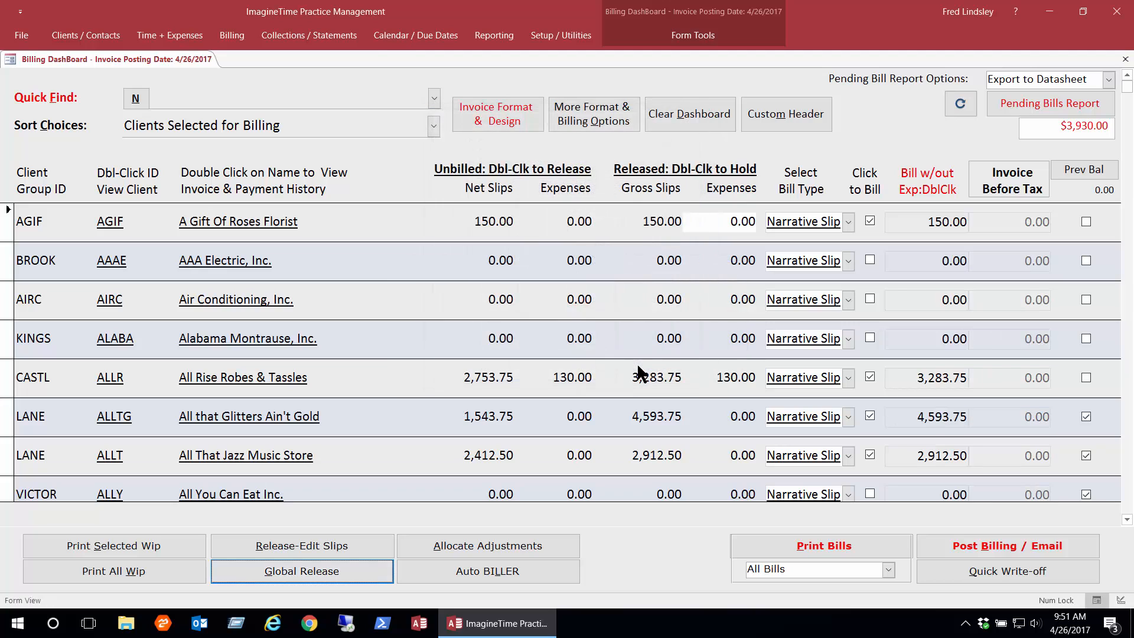
Sort the dashboard by Clients Selected for Billing and review the clients now marked to bill.
left_click(152, 125)
left_click(436, 125)
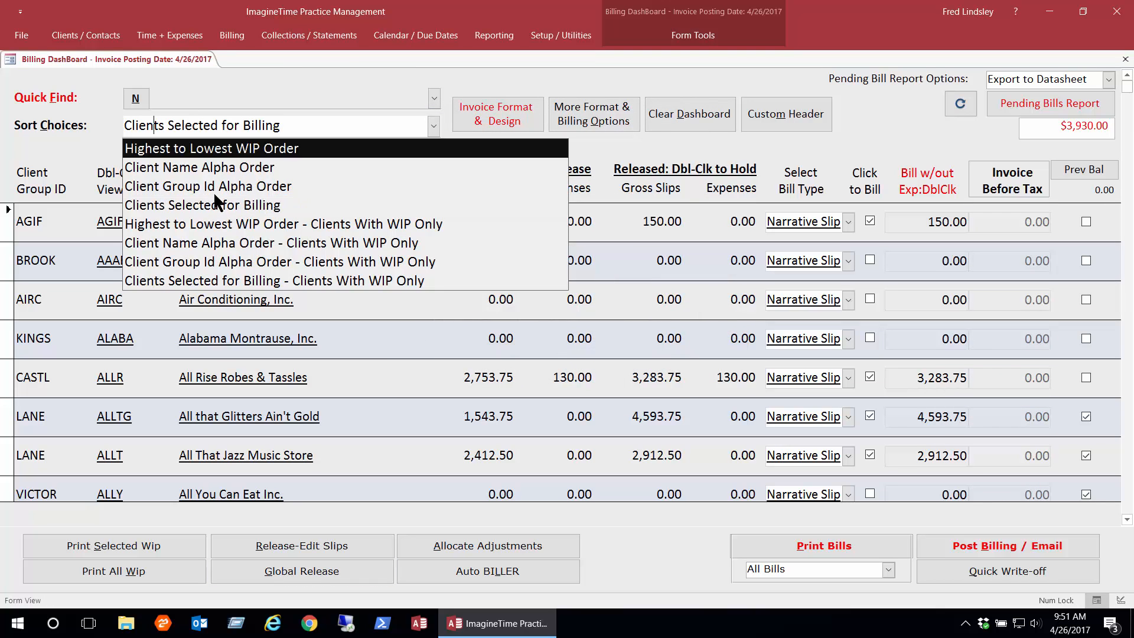
left_click(248, 203)
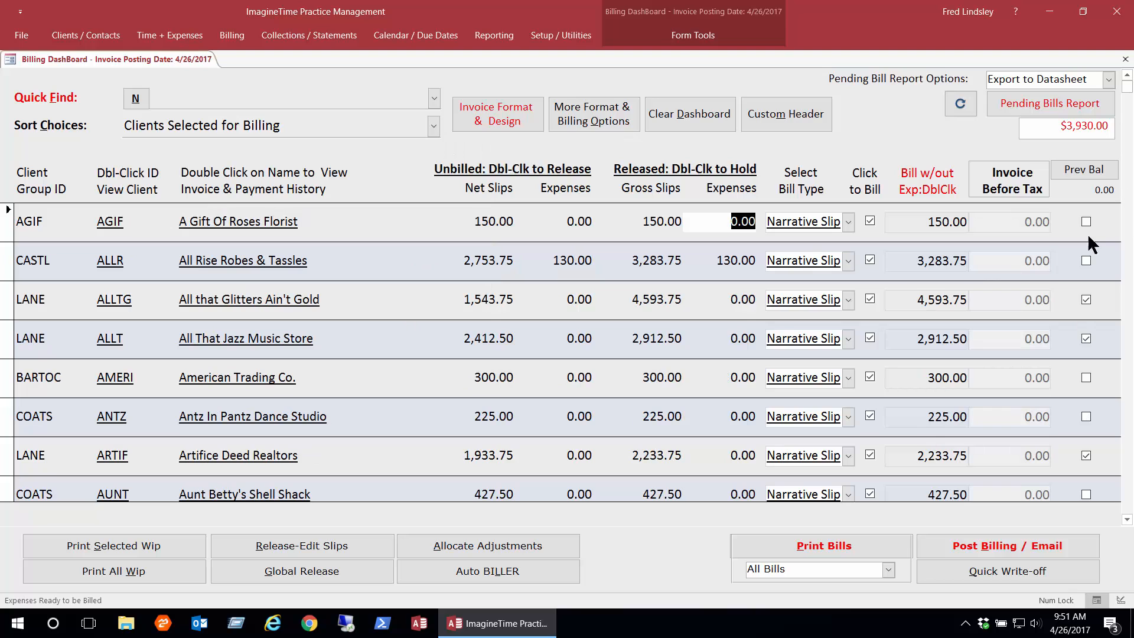
scroll(617, 384, "down", 3)
scroll(619, 386, "down", 2)
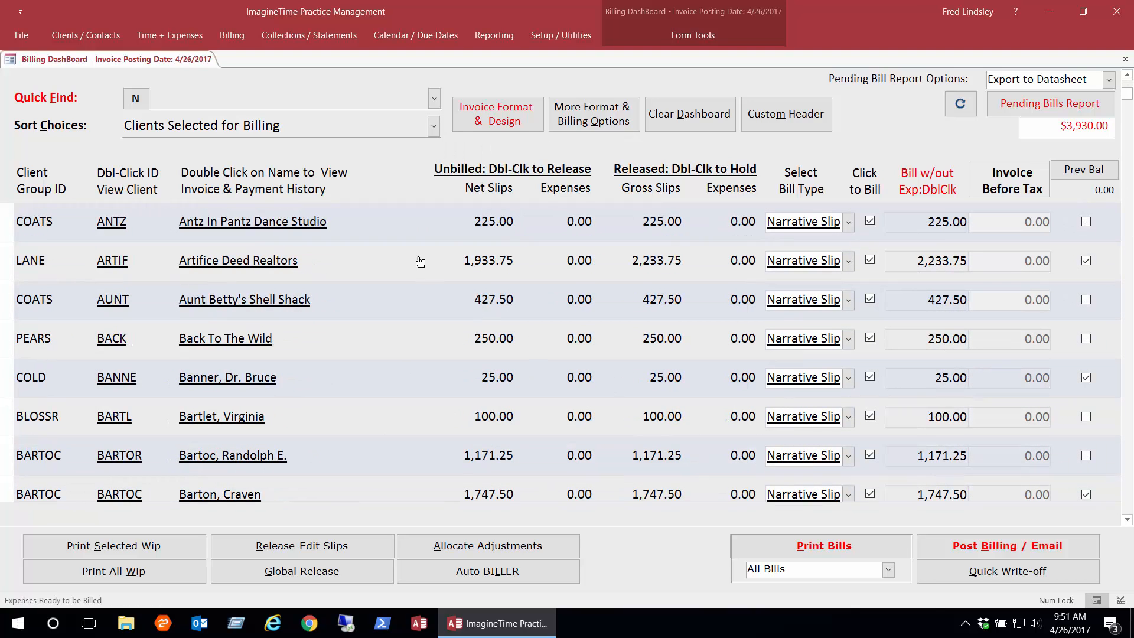
scroll(501, 451, "down", 3)
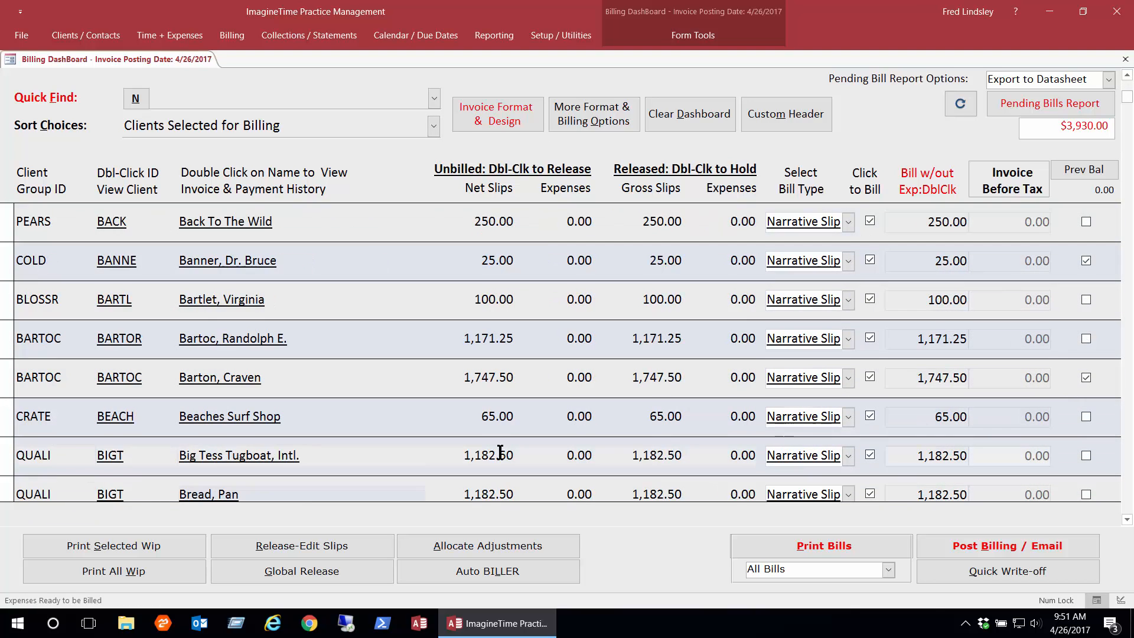
scroll(874, 457, "down", 9)
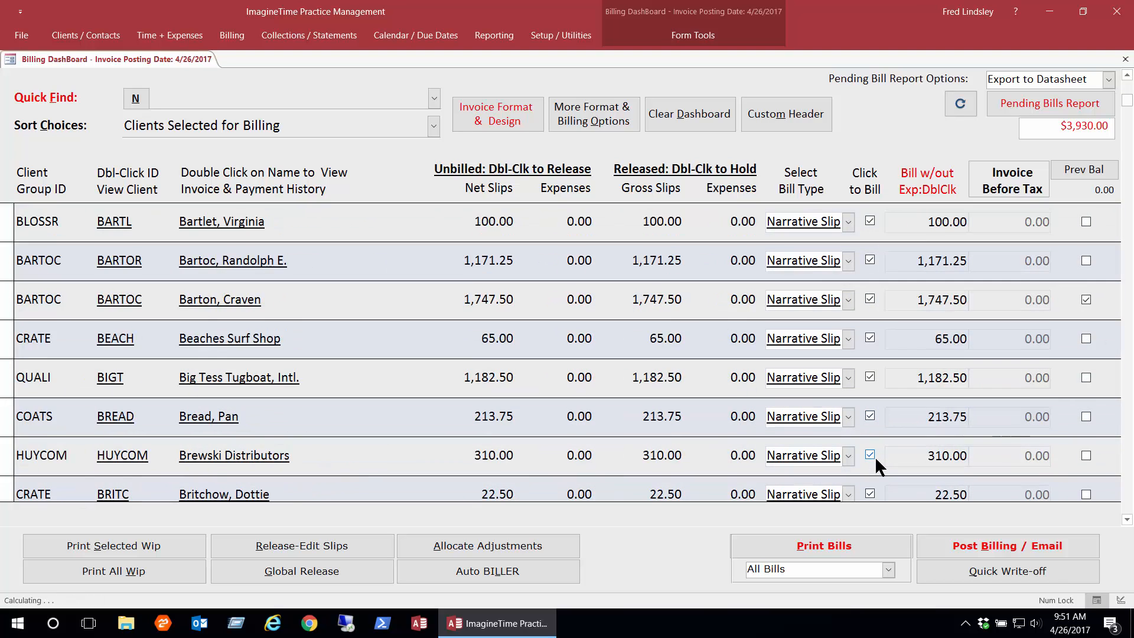
scroll(874, 457, "down", 4)
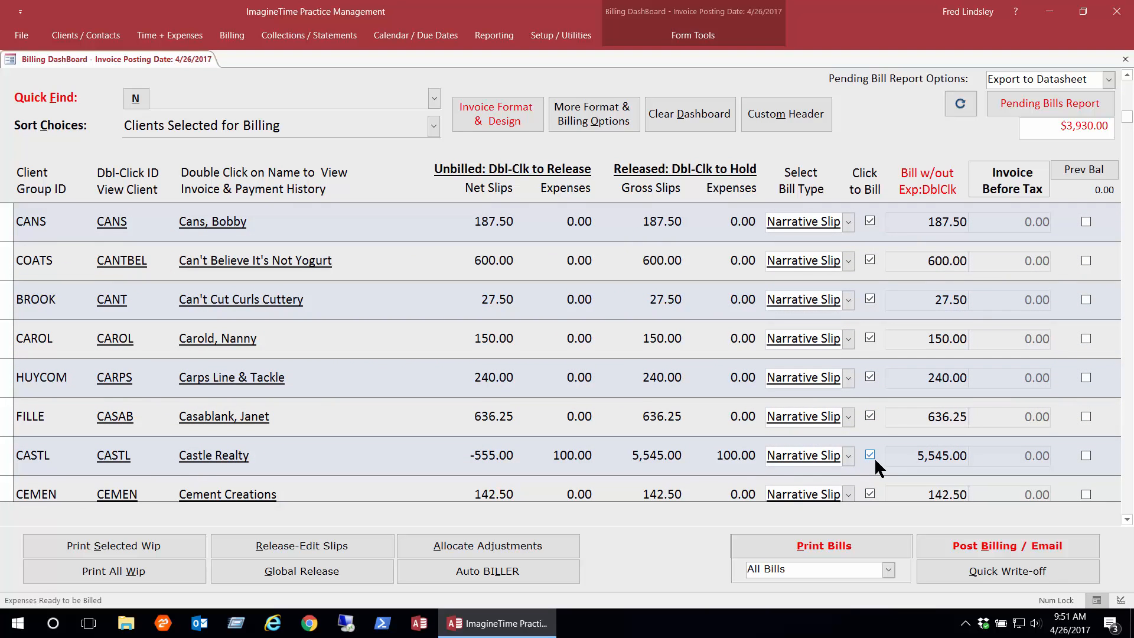
Start printing all bills, entering "invoice 1" as A Gift Of Roses Florist's bill text and "invoice 3" as All That Jazz Music Store's.
left_click(791, 546)
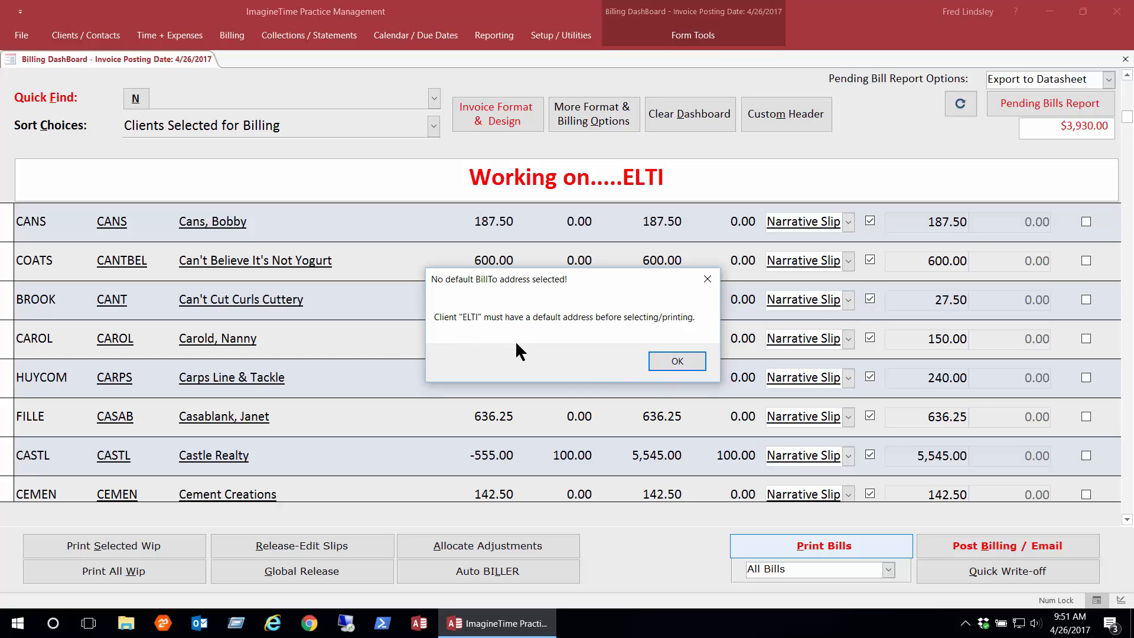
left_click(675, 362)
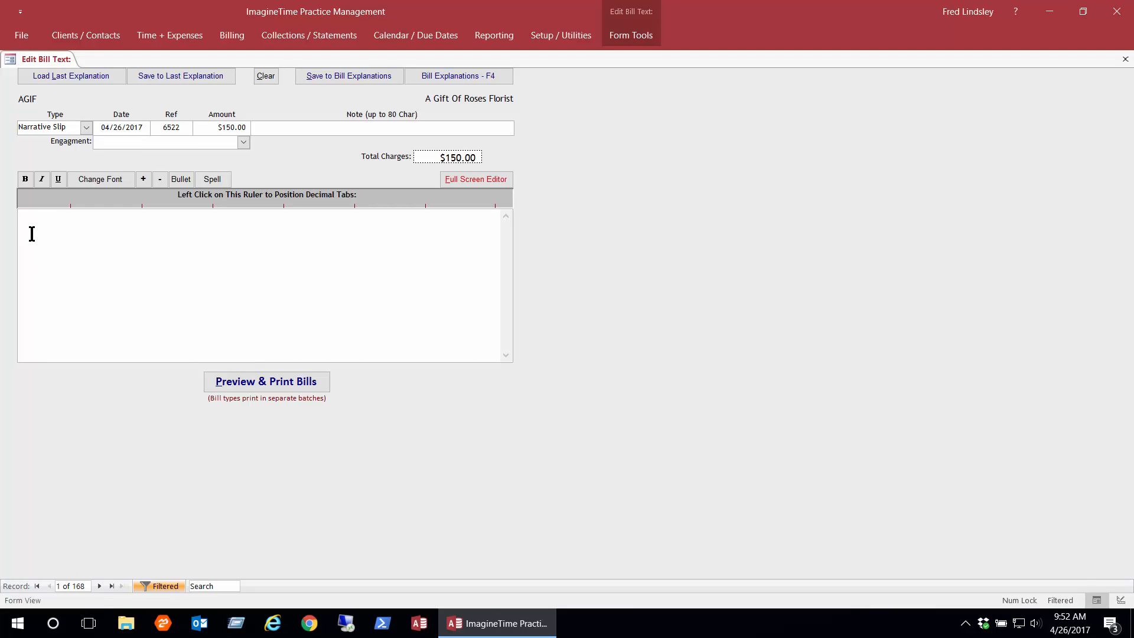
type("invoice 1")
left_click(100, 586)
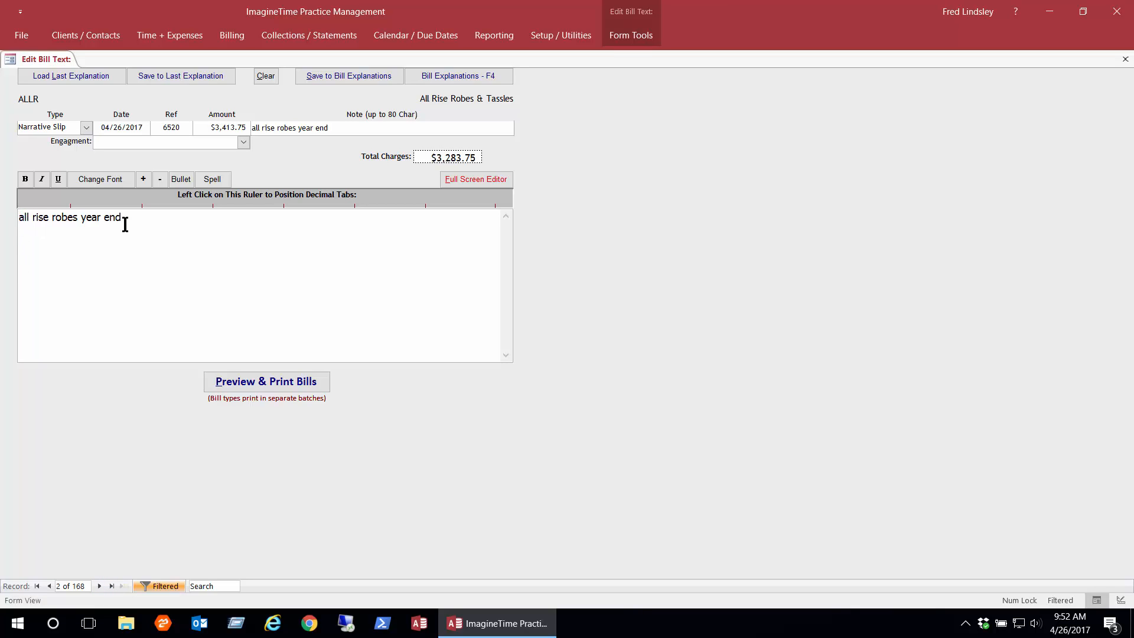
left_click(99, 586)
type("invoi")
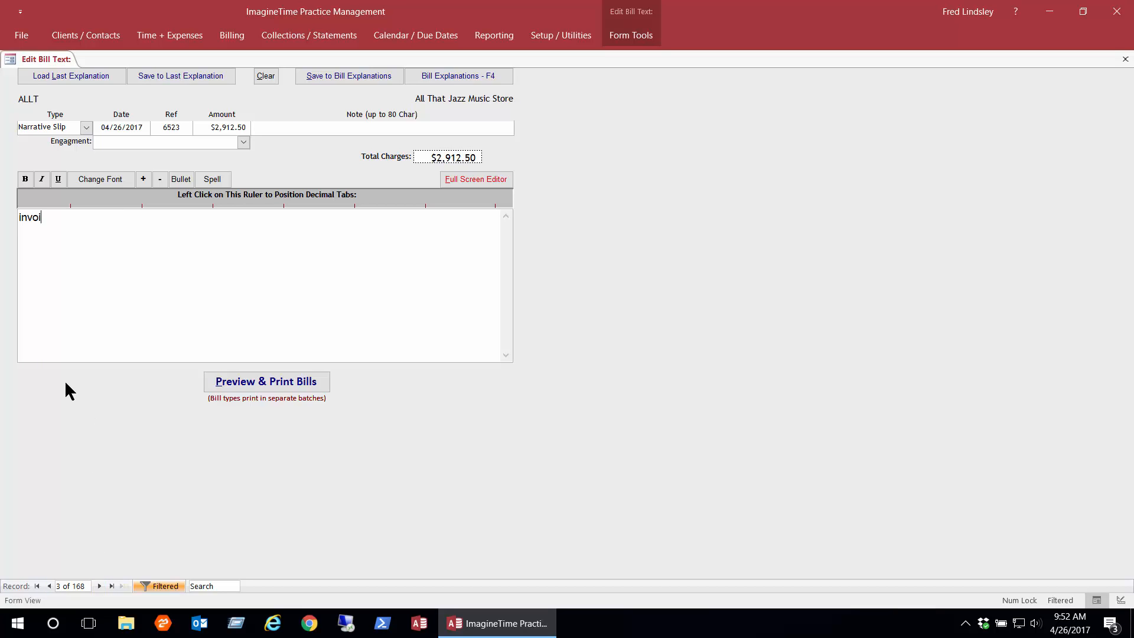
type("ce 3")
Preview the full batch of narrative slip bills and page through to the fifth page.
left_click(247, 381)
left_click(622, 365)
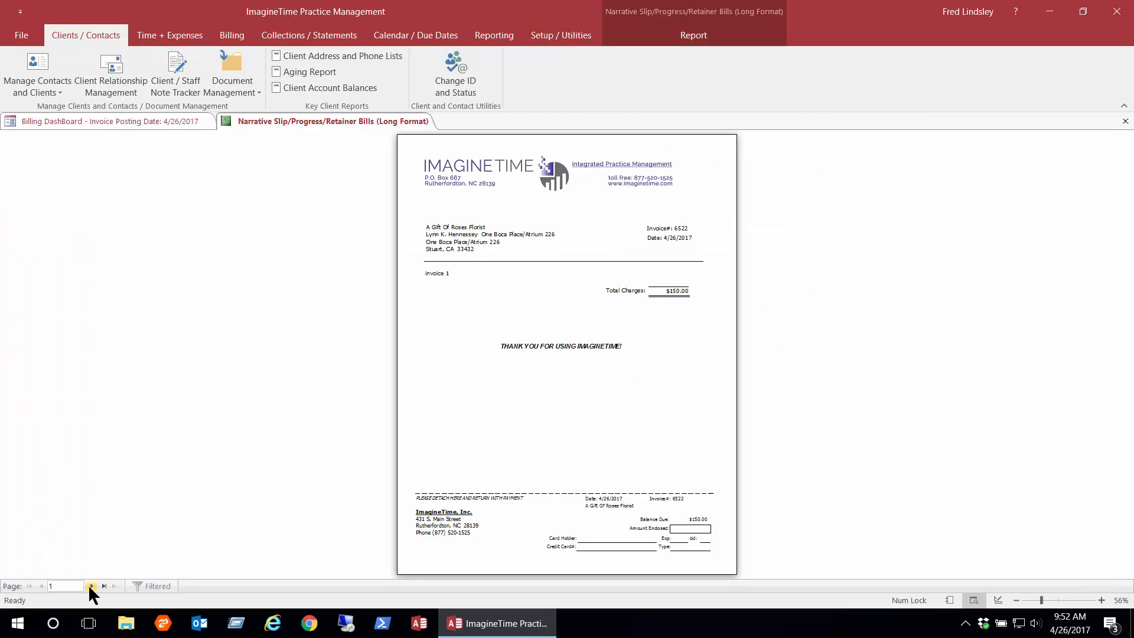
left_click(92, 587)
left_click(91, 587)
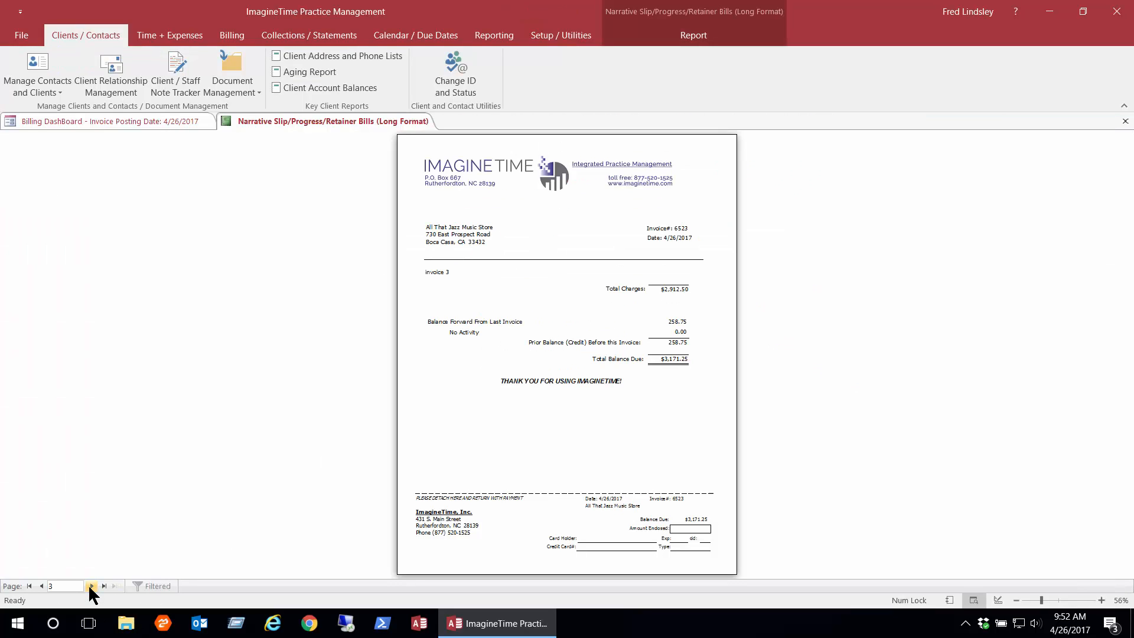
left_click(92, 587)
left_click(92, 586)
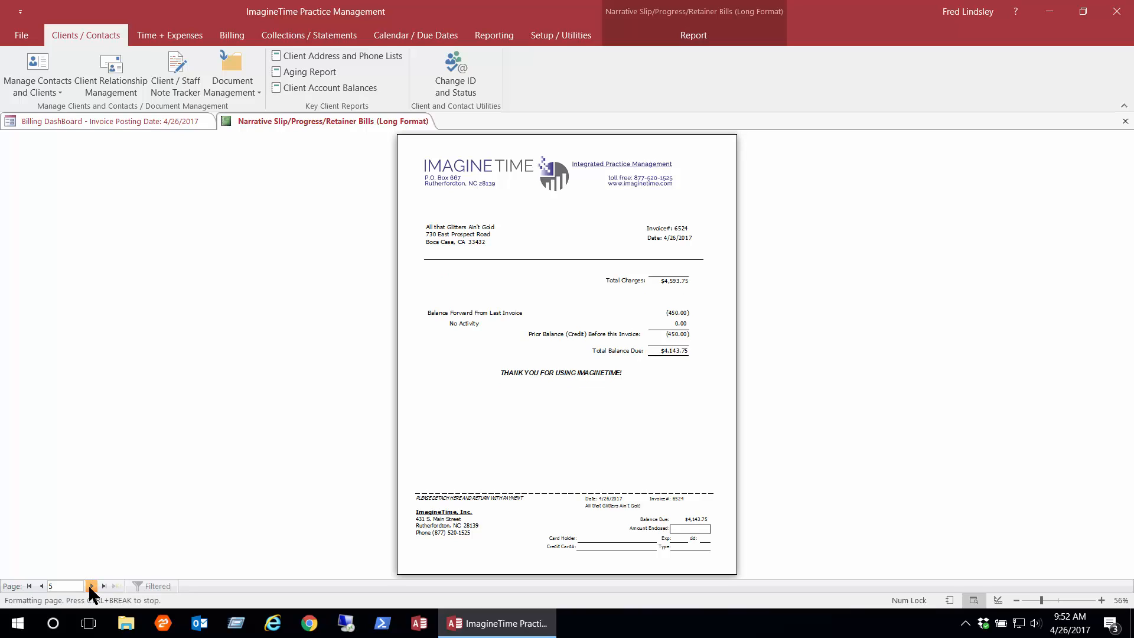
Page through the narrative bill preview from the fifth to the fifteenth page and close it.
left_click(92, 586)
left_click(91, 586)
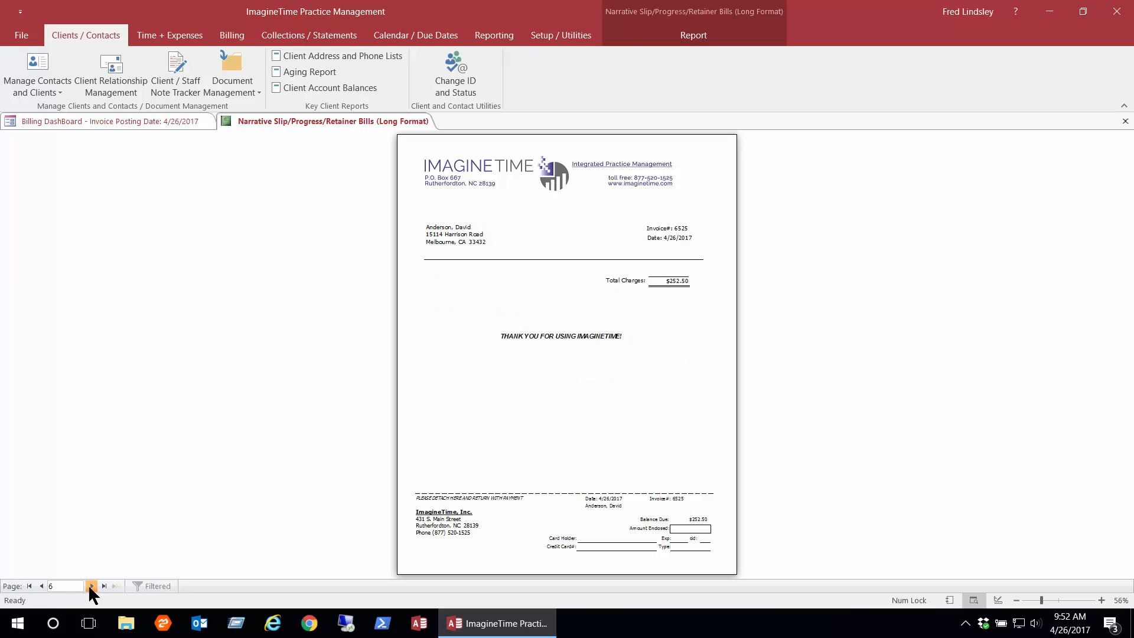
left_click(92, 586)
left_click(92, 586)
left_click(92, 586)
left_click(91, 587)
left_click(91, 587)
left_click(92, 586)
left_click(92, 586)
left_click(92, 586)
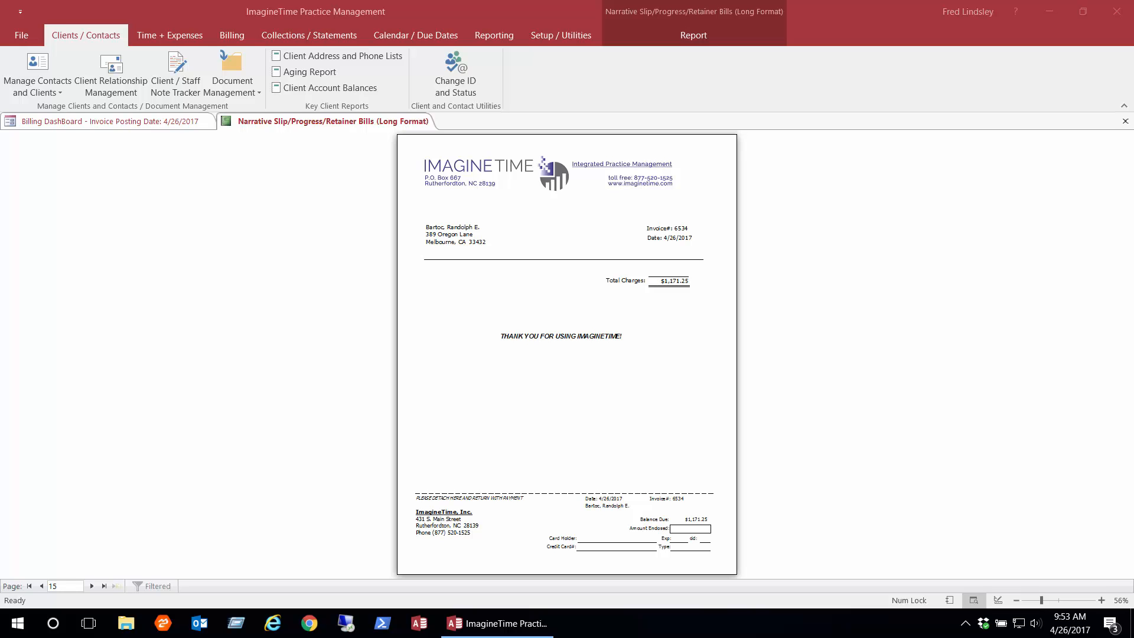
left_click(1125, 121)
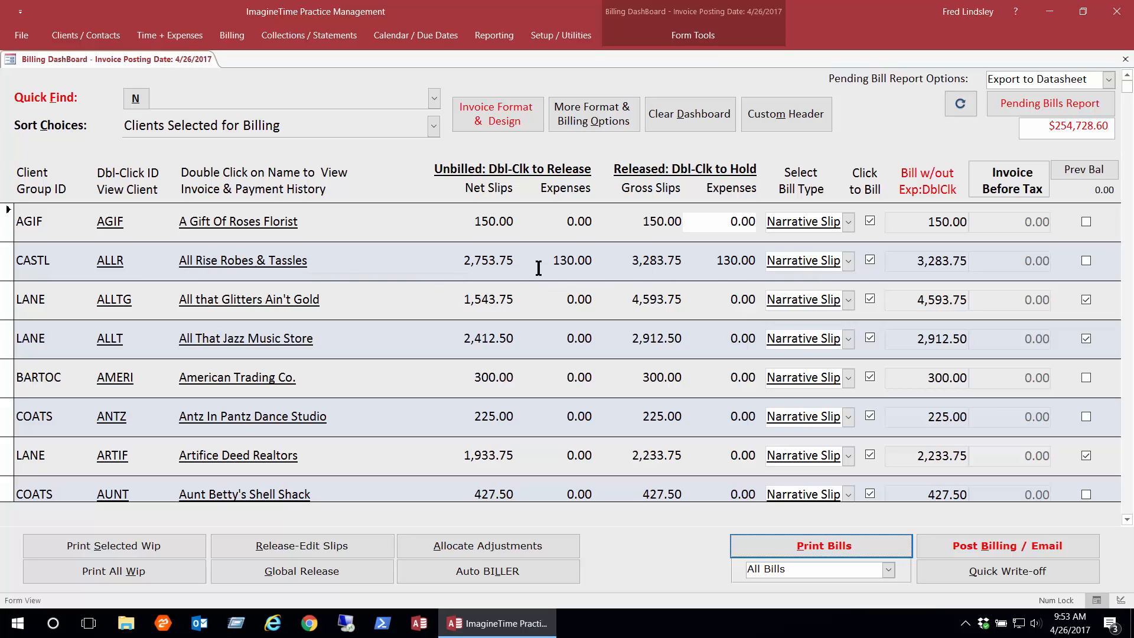
Append "for 2016" to All Rise Robes & Tassles' bill text and close the text editor.
left_click(792, 264)
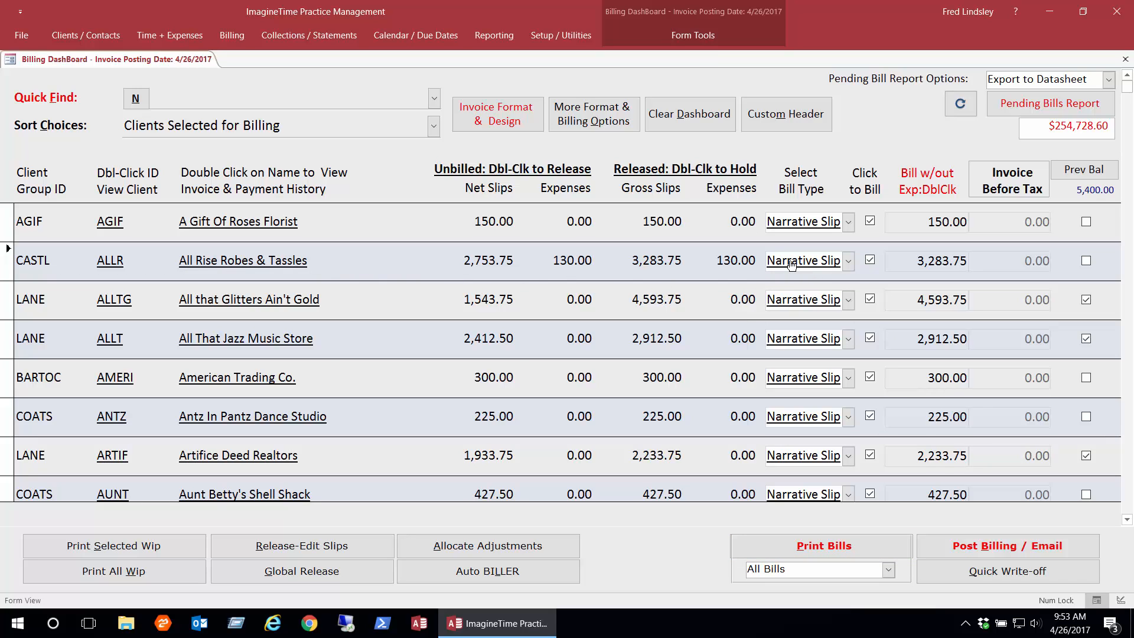
double_click(791, 264)
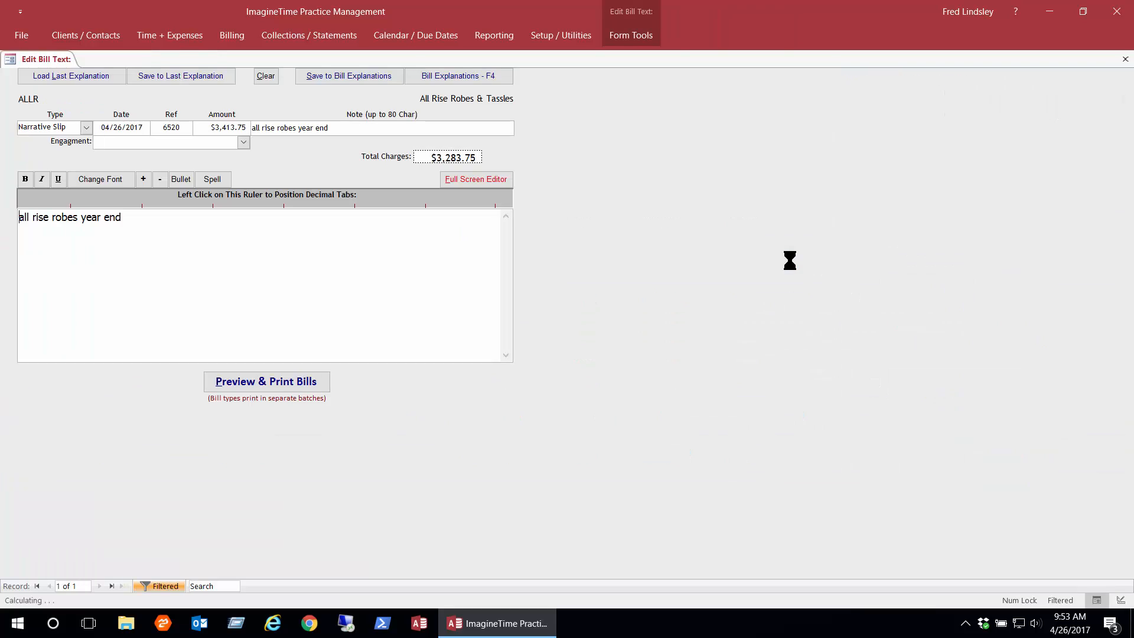
left_click(137, 226)
type("for 2016")
left_click(1125, 59)
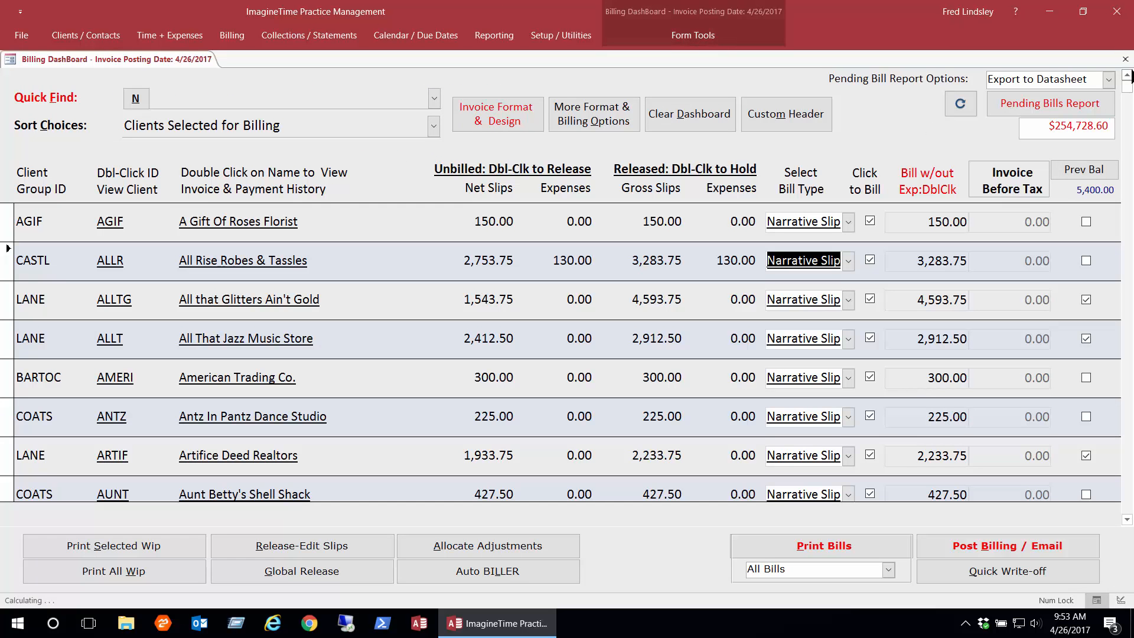
Preview all bills again, check All Rise Robes & Tassles' invoice on the second page, and close the preview.
left_click(840, 546)
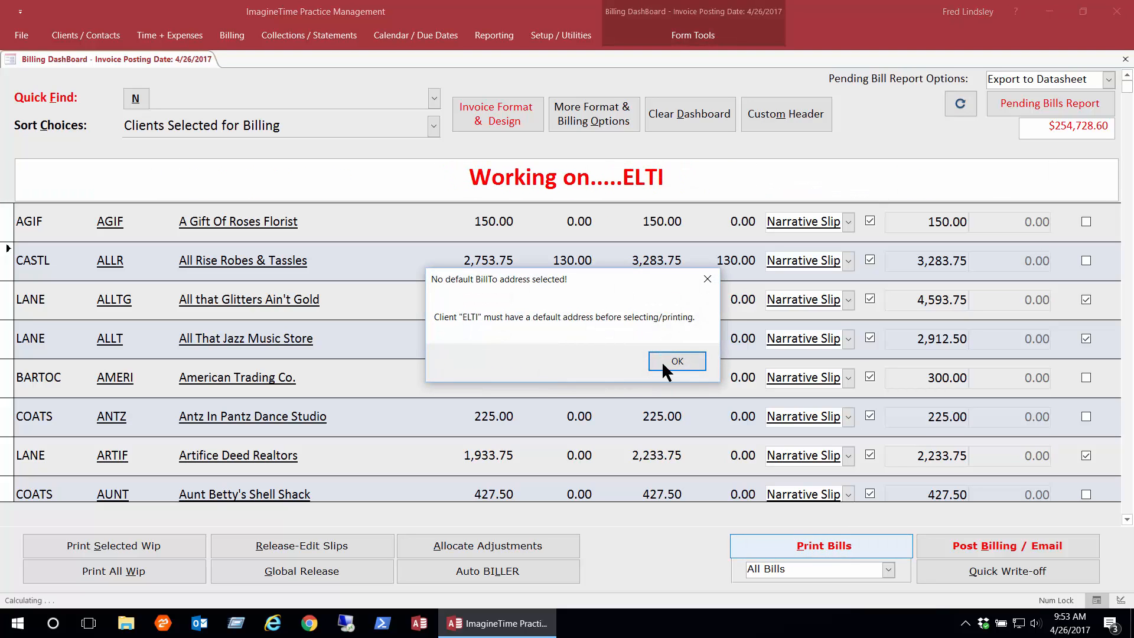
left_click(663, 365)
left_click(663, 363)
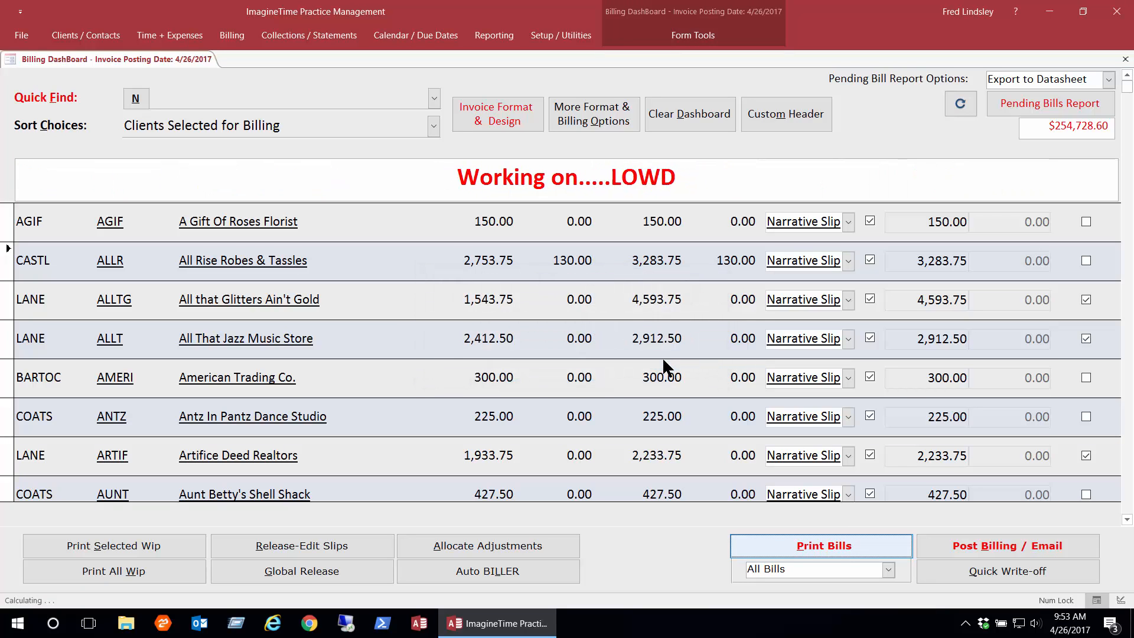
left_click(662, 361)
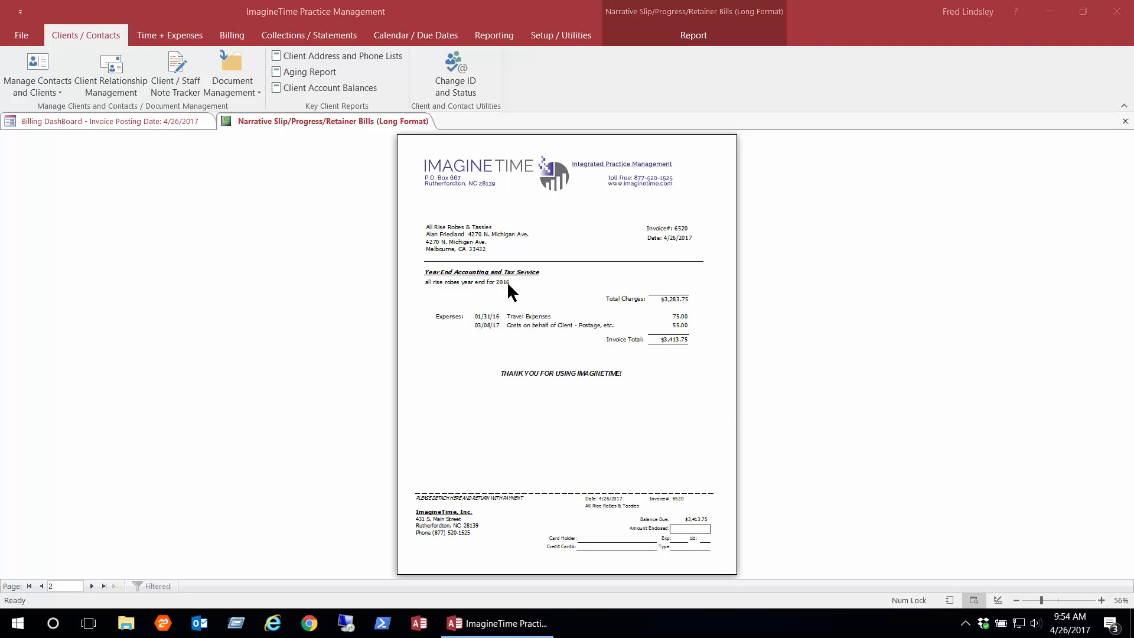
key("Escape")
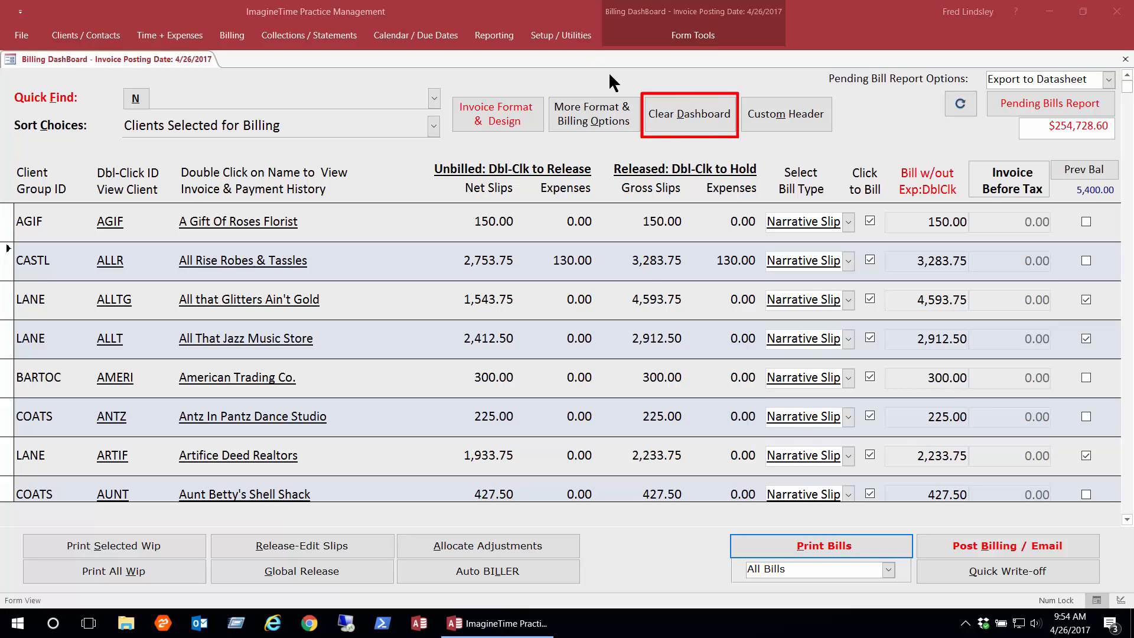
Clear all billing selections from the dashboard and find the client All Rise Robes & Tassles.
left_click(675, 114)
left_click(558, 375)
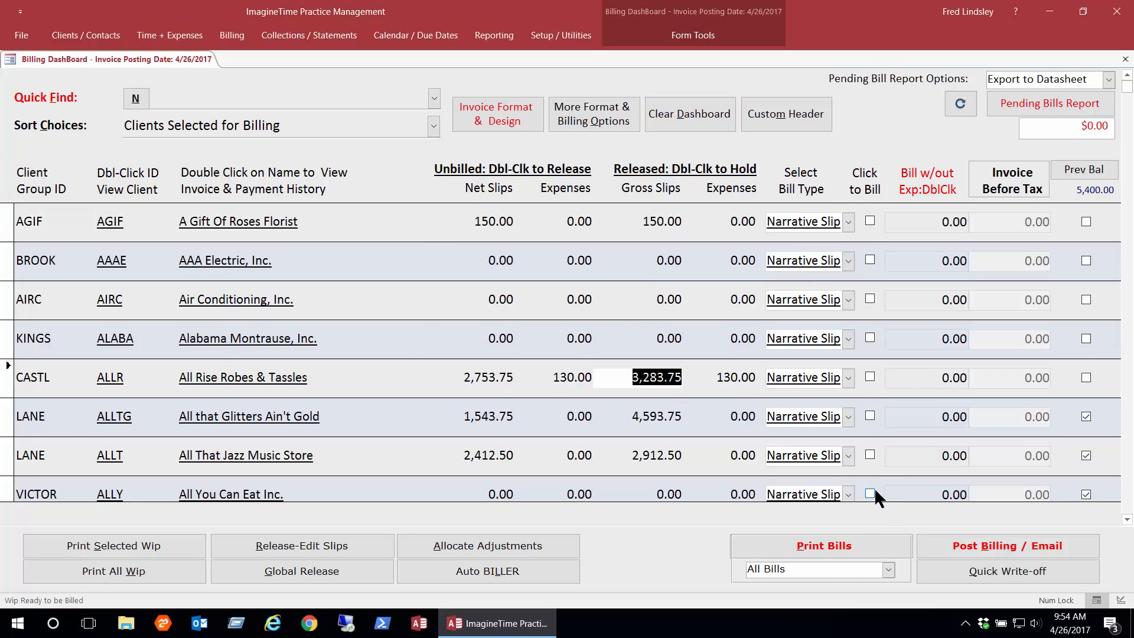
left_click(170, 98)
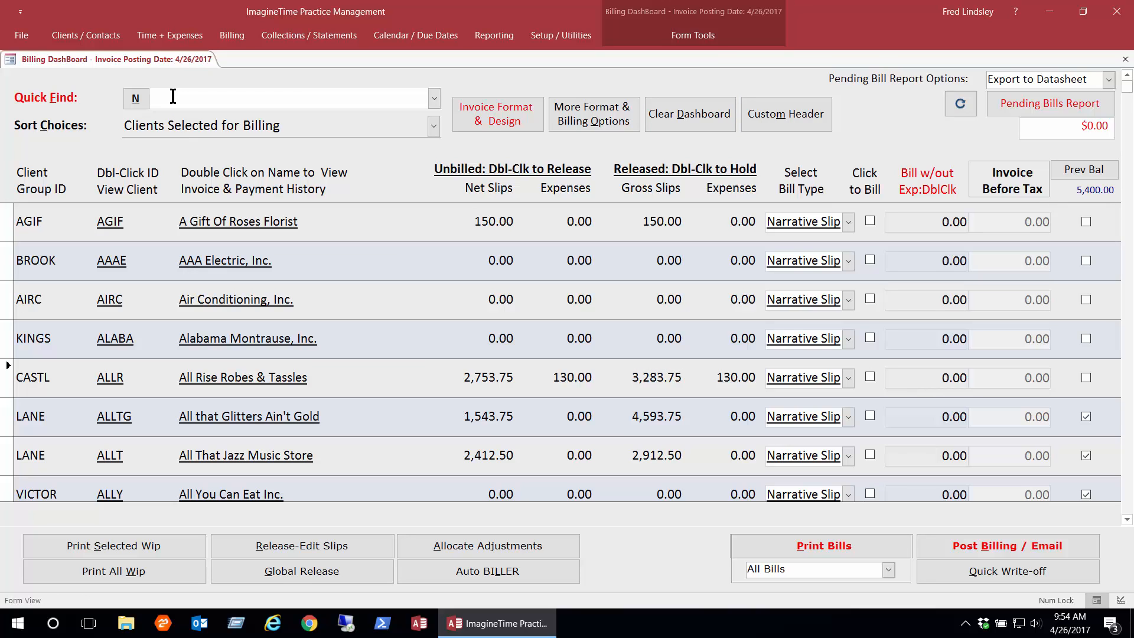
type("all Rise Robes & Tassles")
key("Return")
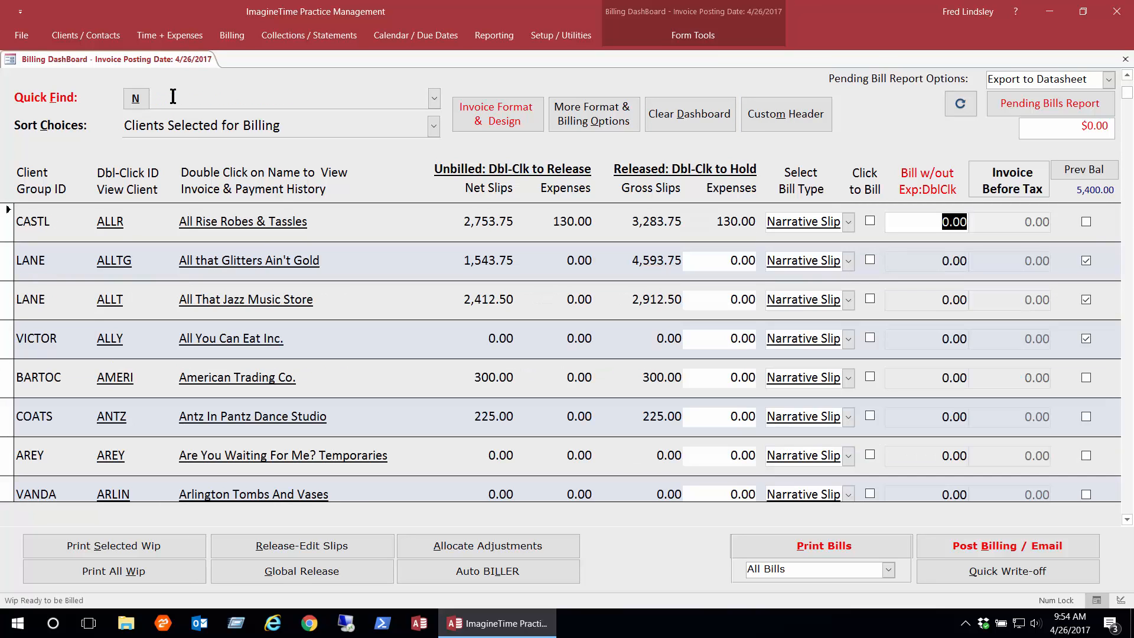
Release All Rise Robes & Tassles' unbilled net slips and start printing bills for the current row only.
double_click(478, 223)
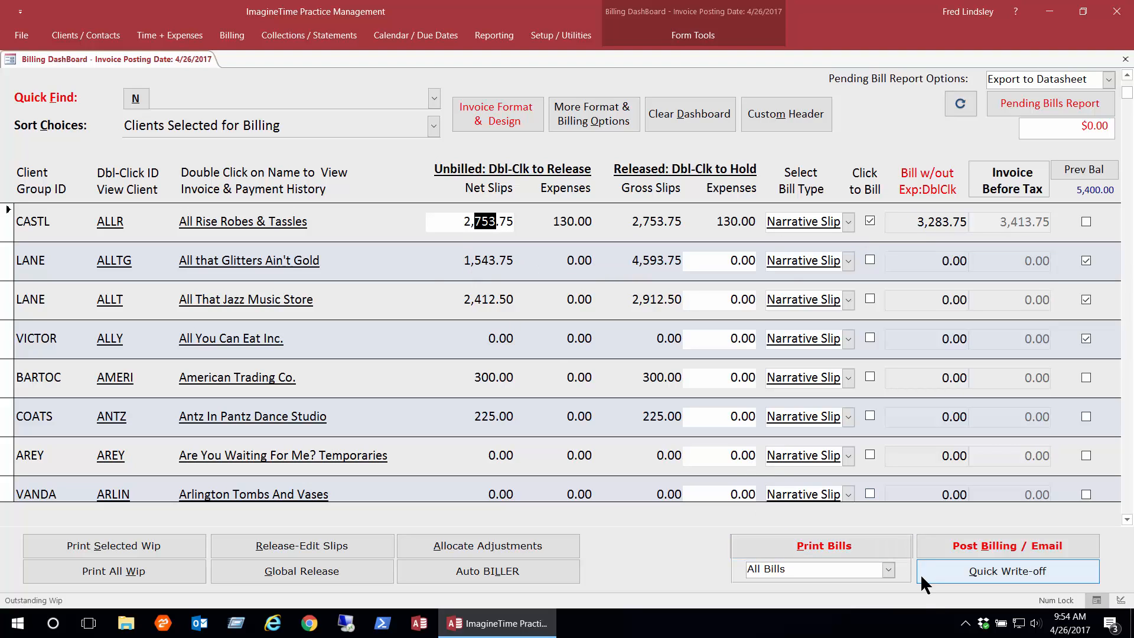
left_click(888, 570)
left_click(815, 598)
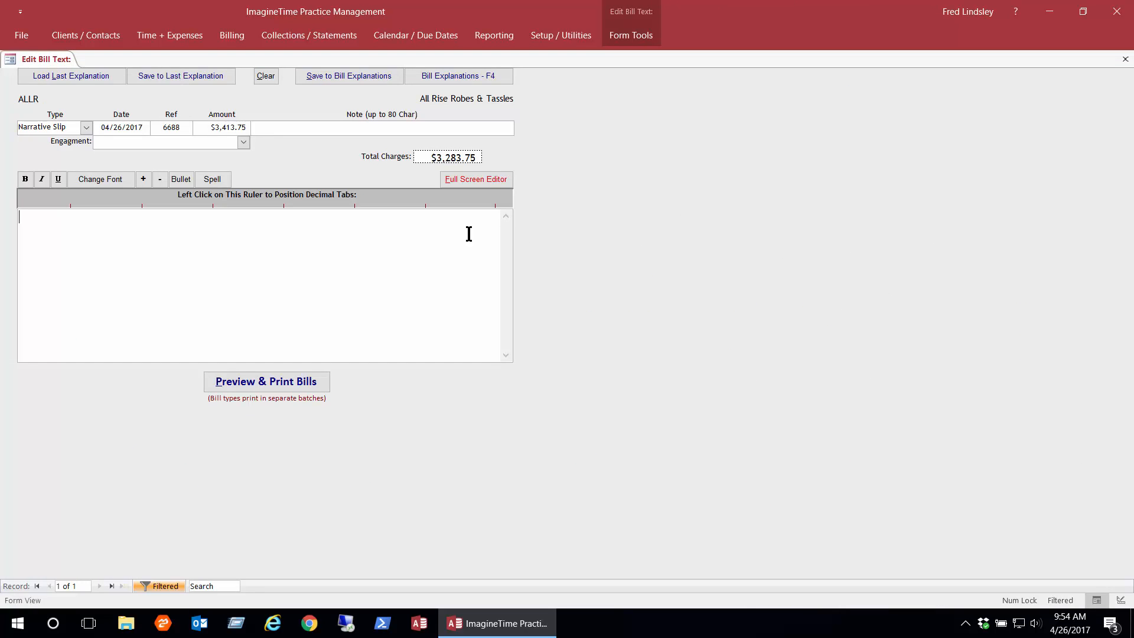
Insert the saved 1040 bill explanation into All Rise Robes & Tassles' bill text and highlight its ^Y year code.
key("F4")
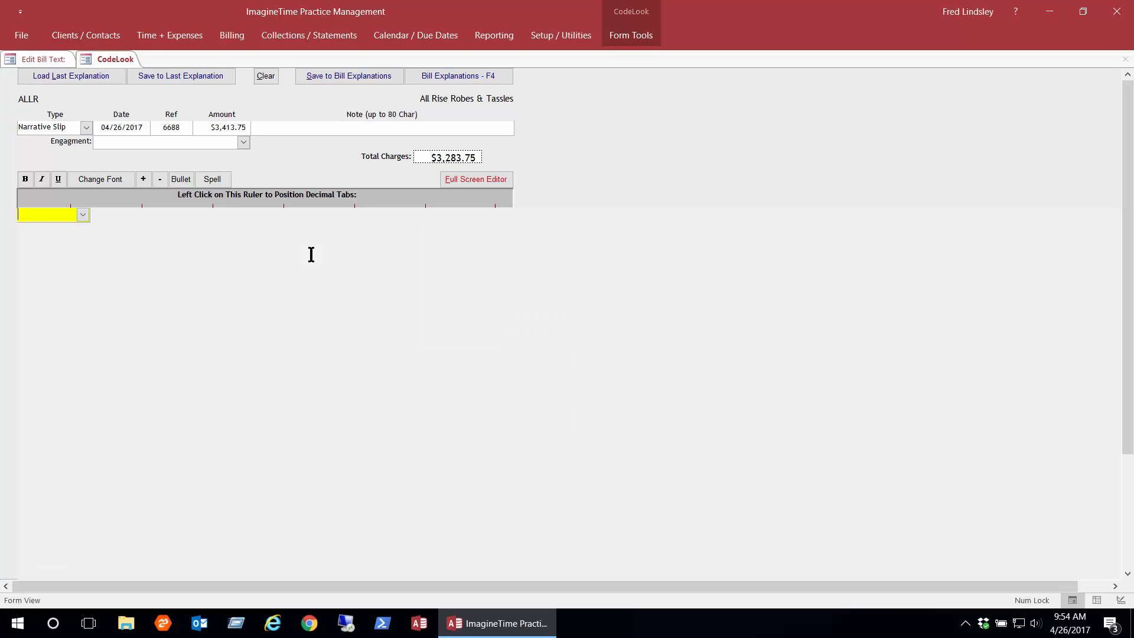
left_click(83, 214)
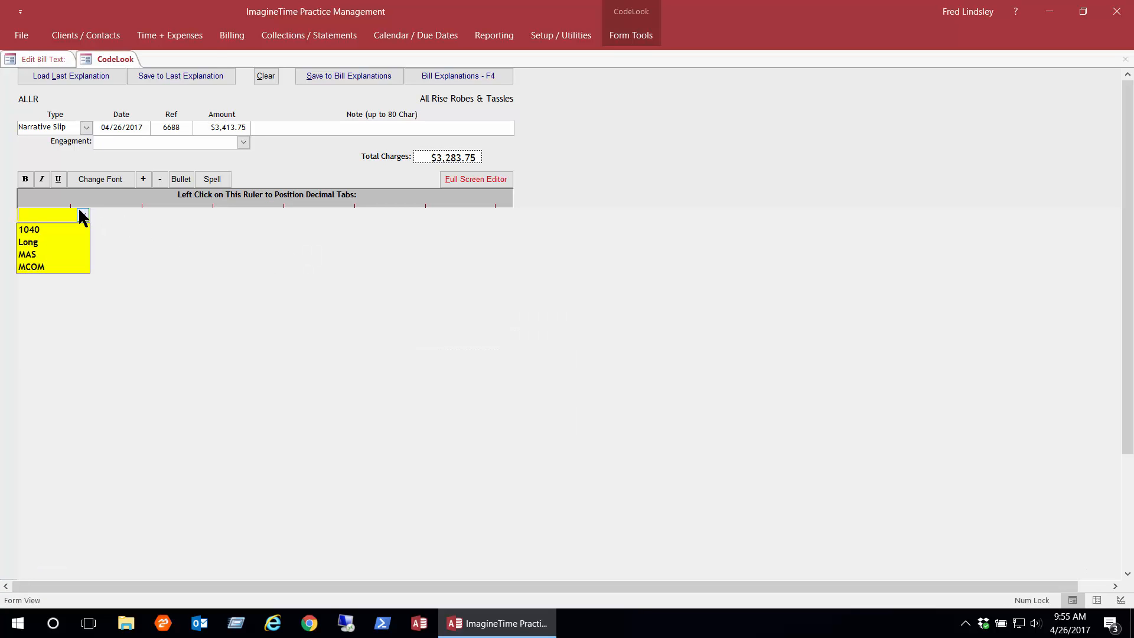
left_click(52, 231)
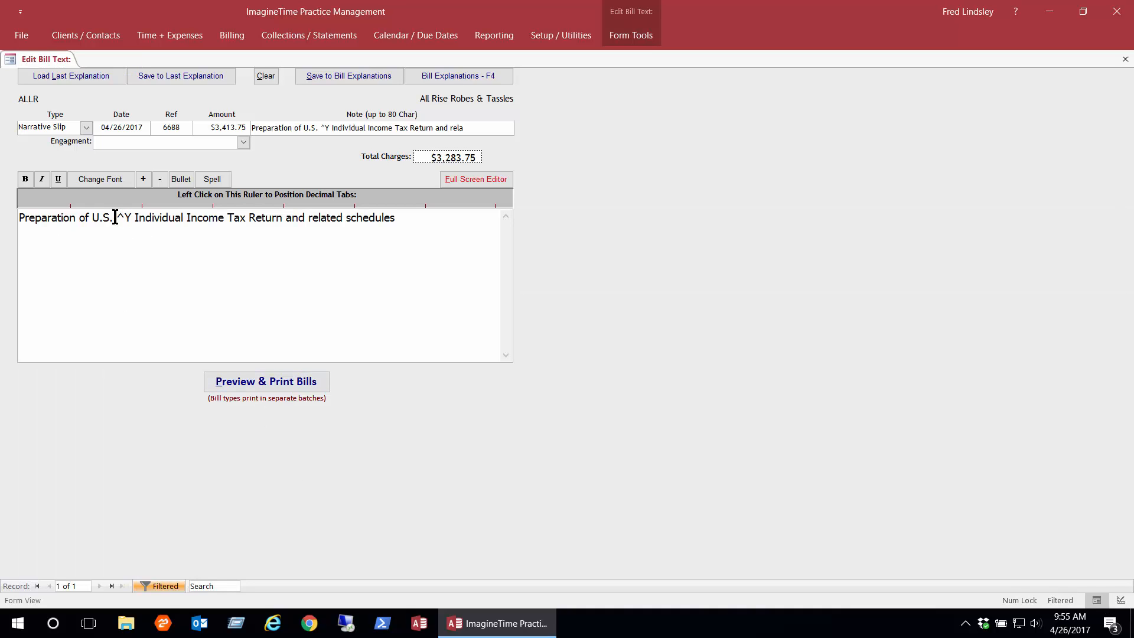
left_click_drag(117, 217, 131, 218)
Preview the All Rise Robes & Tassles bill on screen, enlarge the tax return text, and close the preview.
left_click(264, 381)
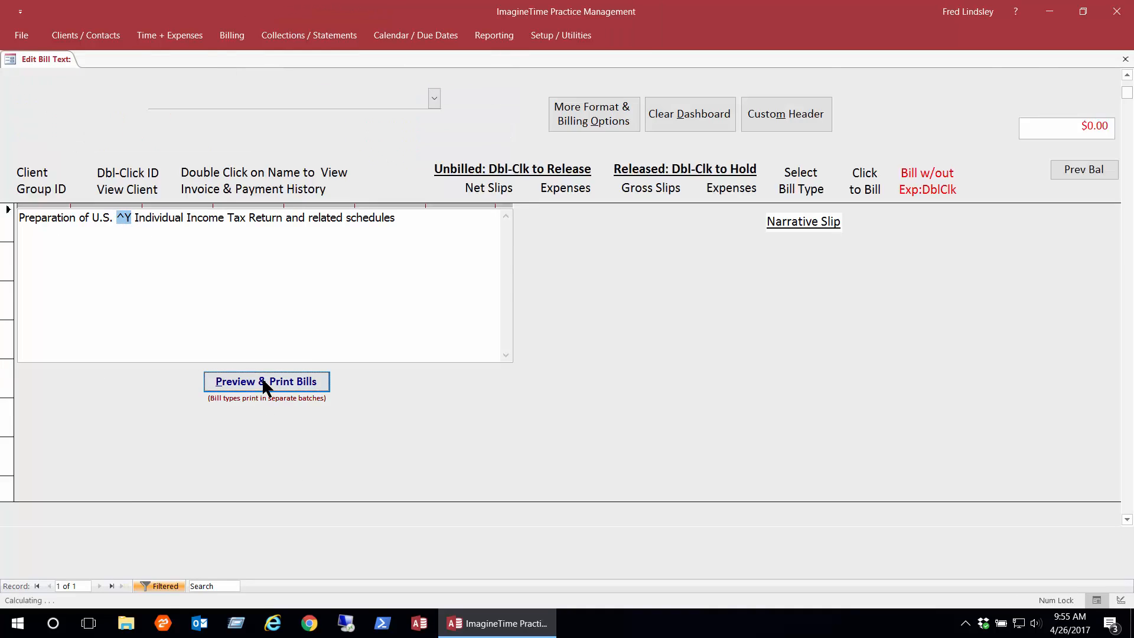
left_click(622, 367)
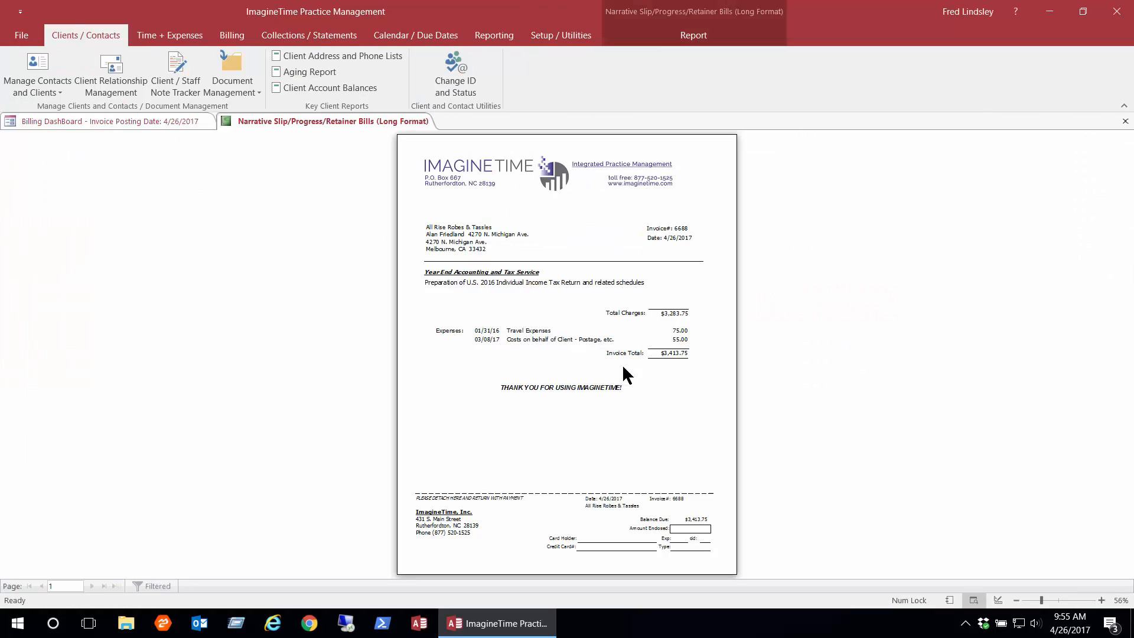
left_click(561, 283)
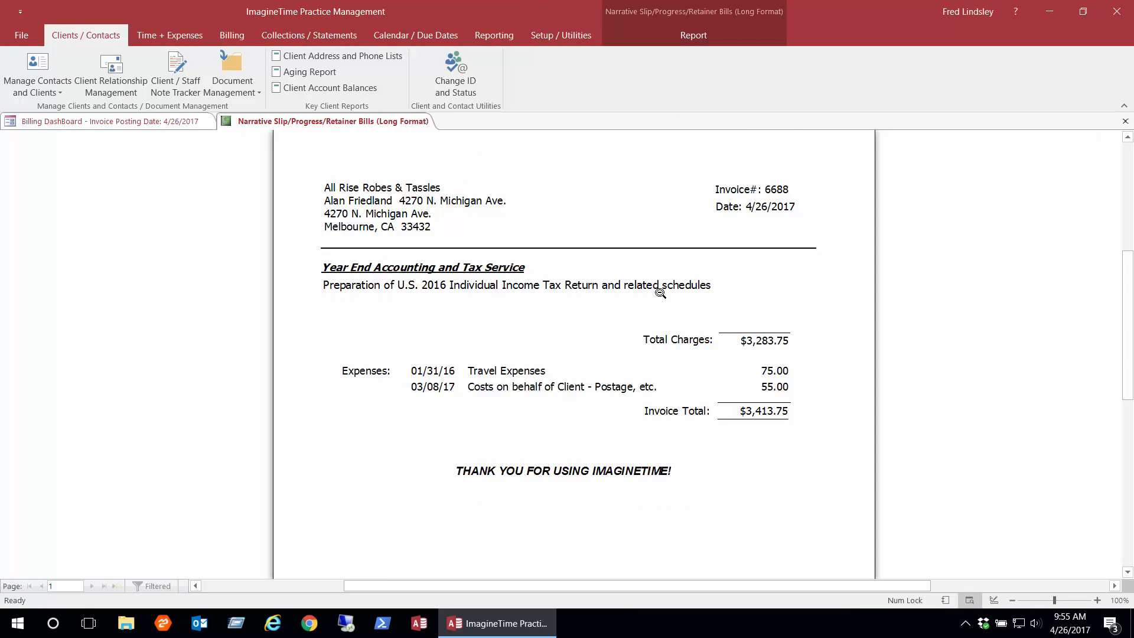
left_click(1126, 122)
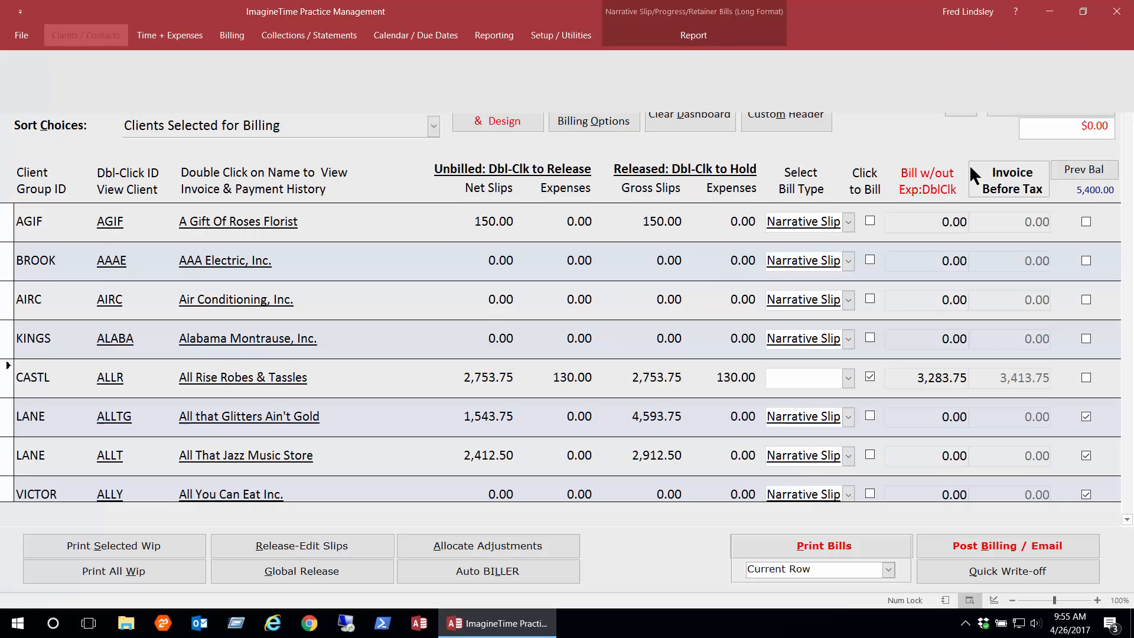
Reopen All Rise Robes & Tassles' bill text and add the saved MCOM explanation below the tax return text.
double_click(810, 386)
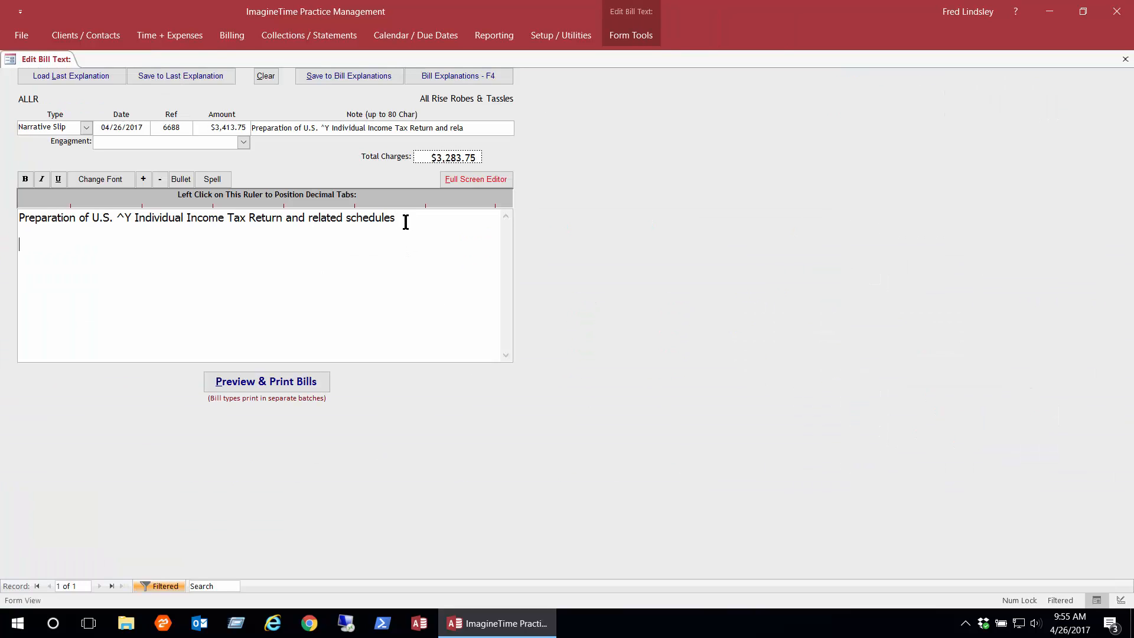
key("F4")
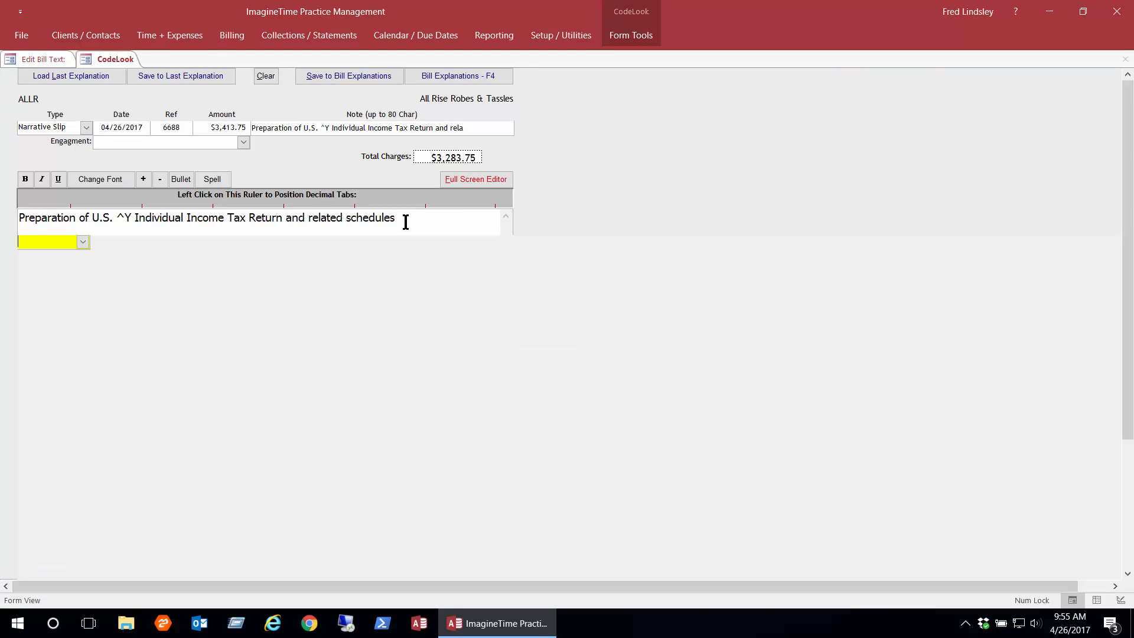
left_click(82, 242)
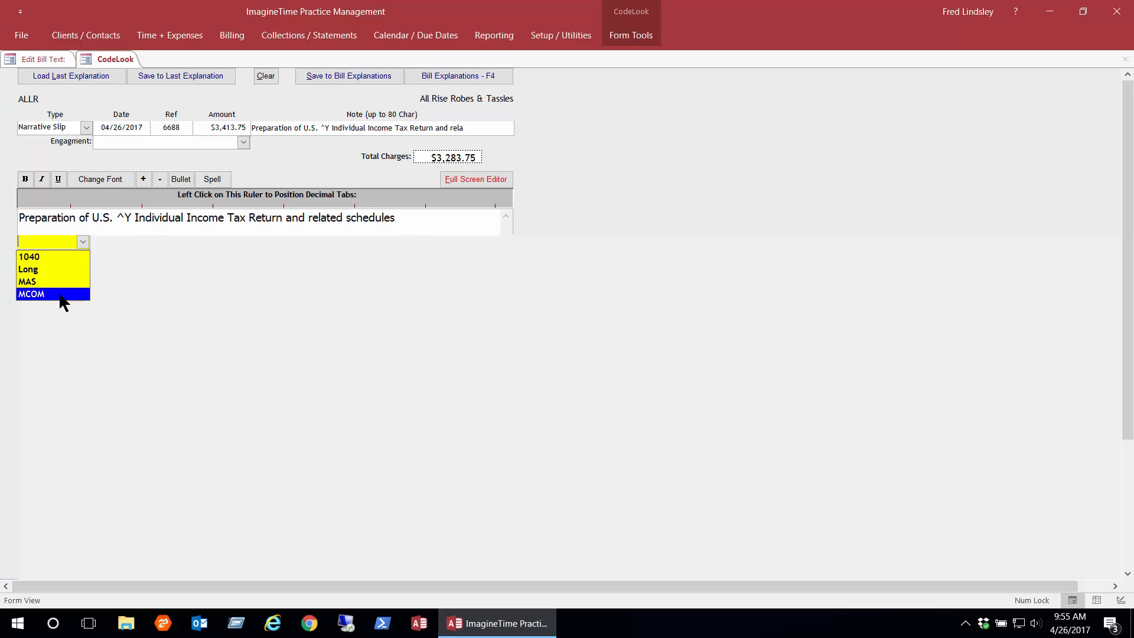
left_click(54, 292)
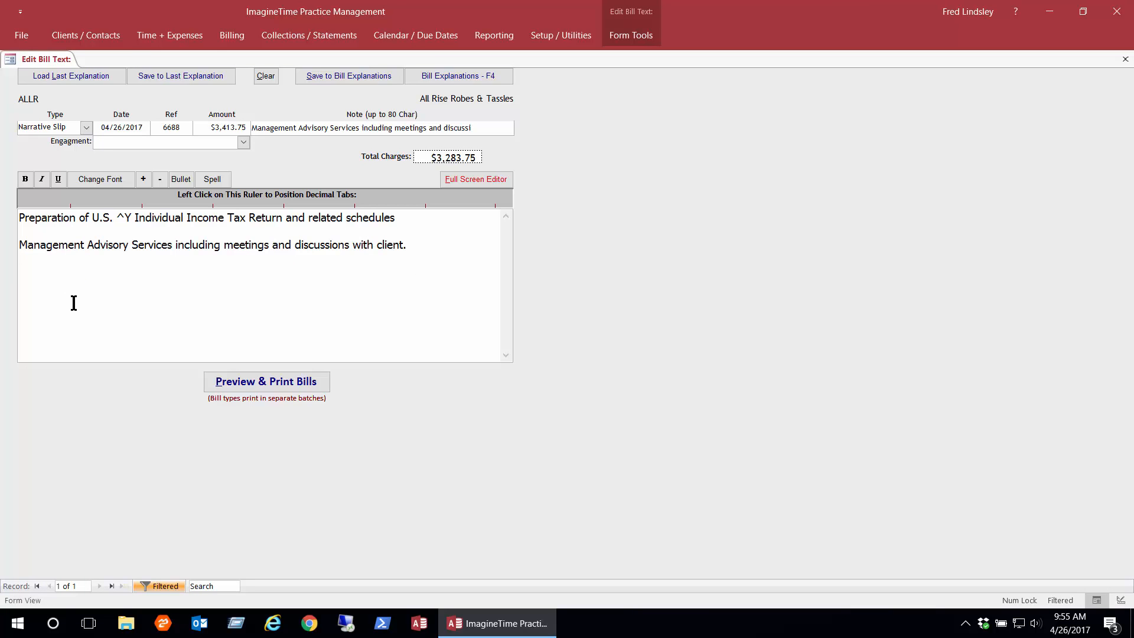
Preview the All Rise Robes & Tassles bill with both explanations on screen and close the preview.
left_click(245, 382)
left_click(625, 366)
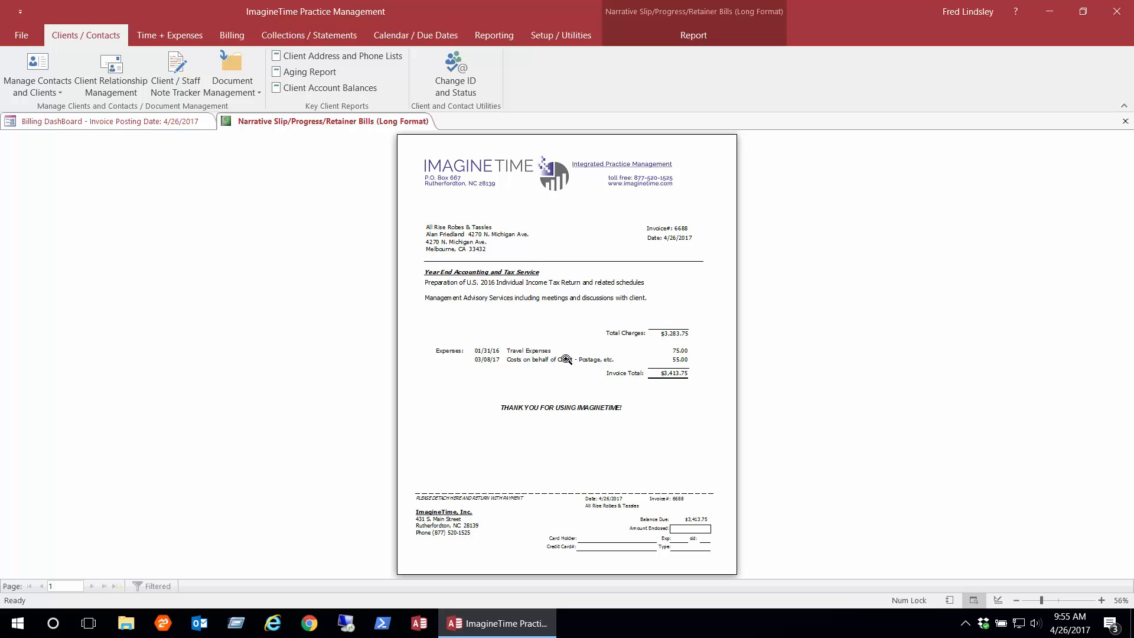
left_click(1125, 121)
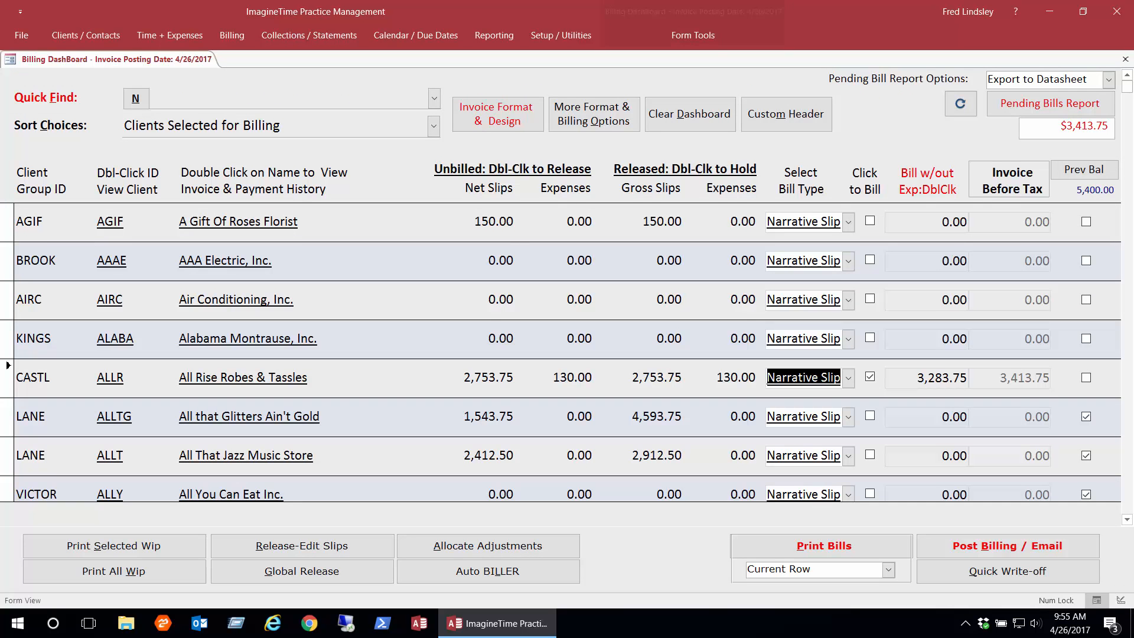
Put All Rise Robes & Tassles' released expenses on hold and load the last explanation into its new bill.
double_click(730, 380)
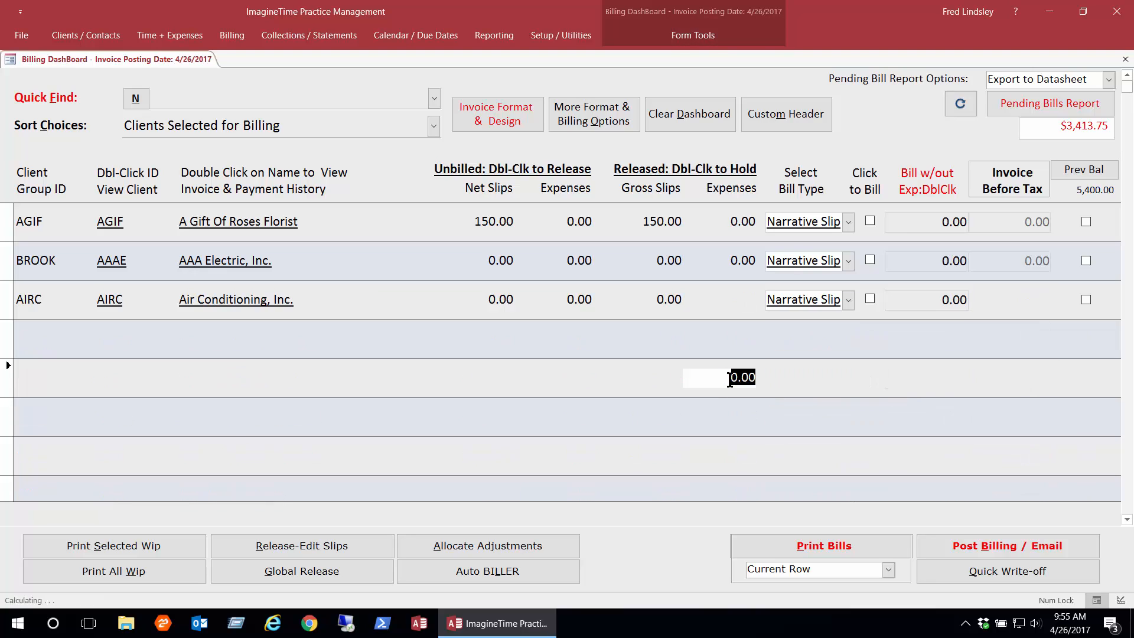
left_click(810, 545)
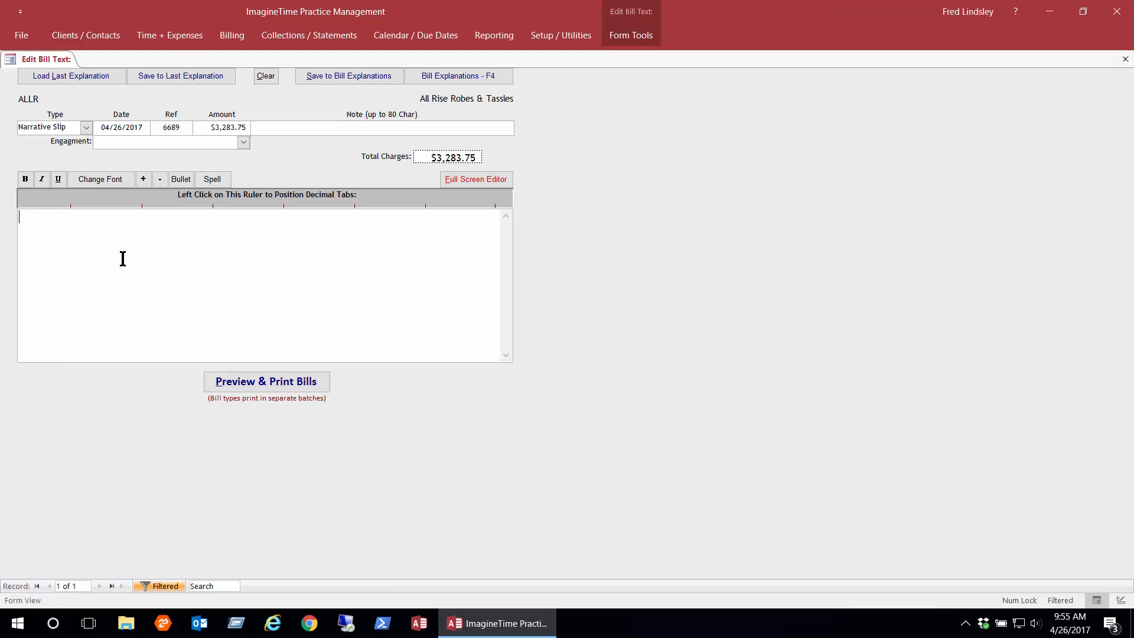
left_click(92, 76)
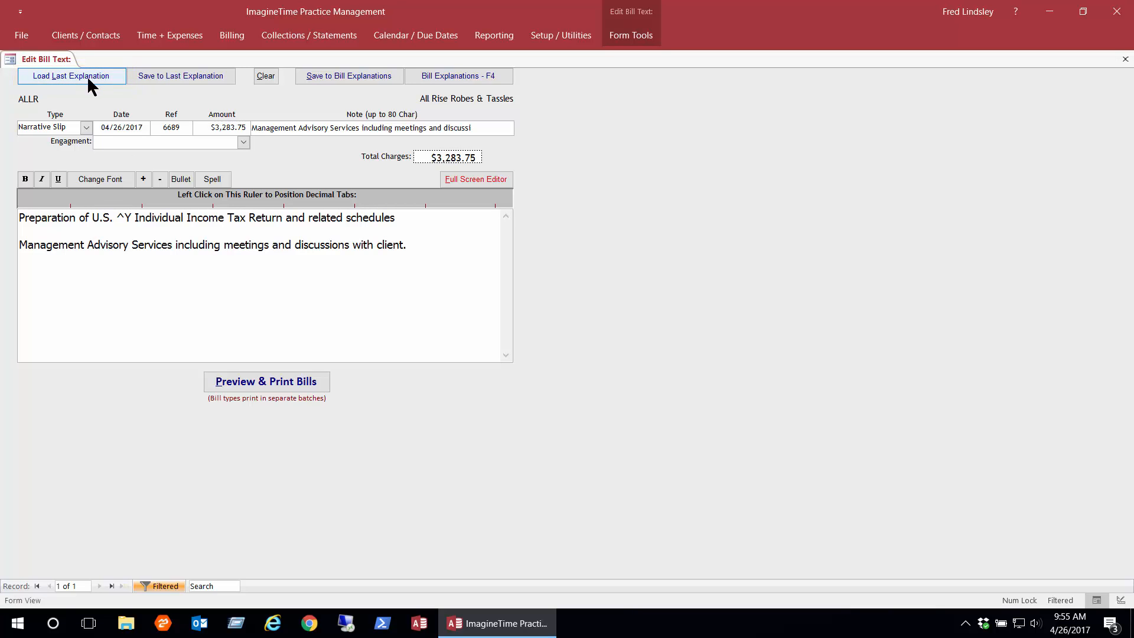
Preview the All Rise Robes & Tassles bill without expenses on screen and close the preview.
left_click(310, 384)
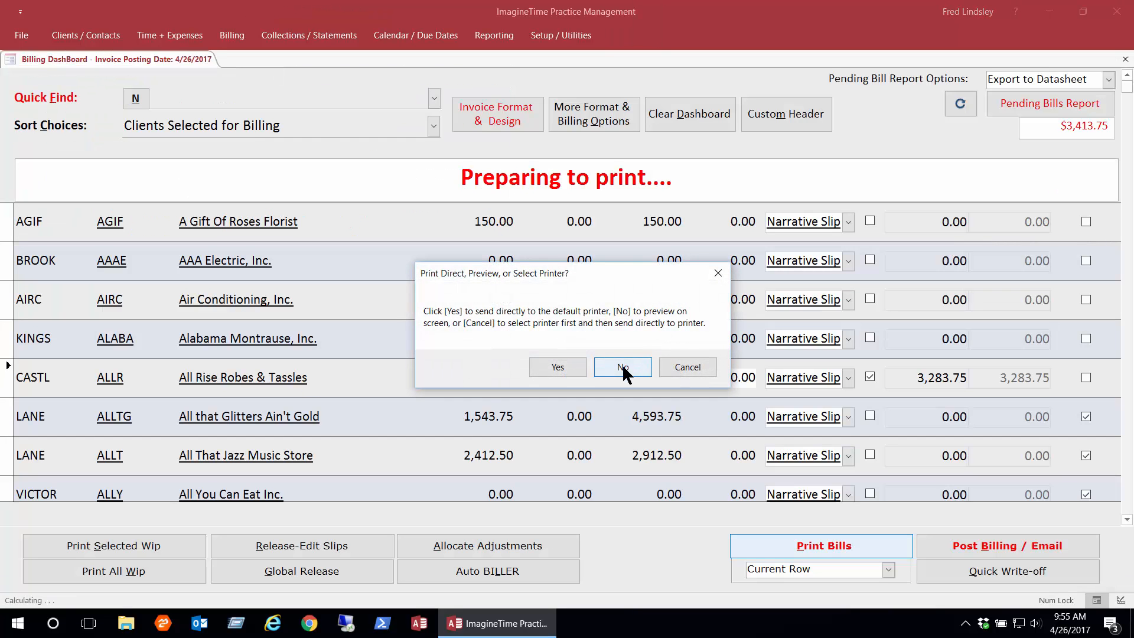
left_click(623, 367)
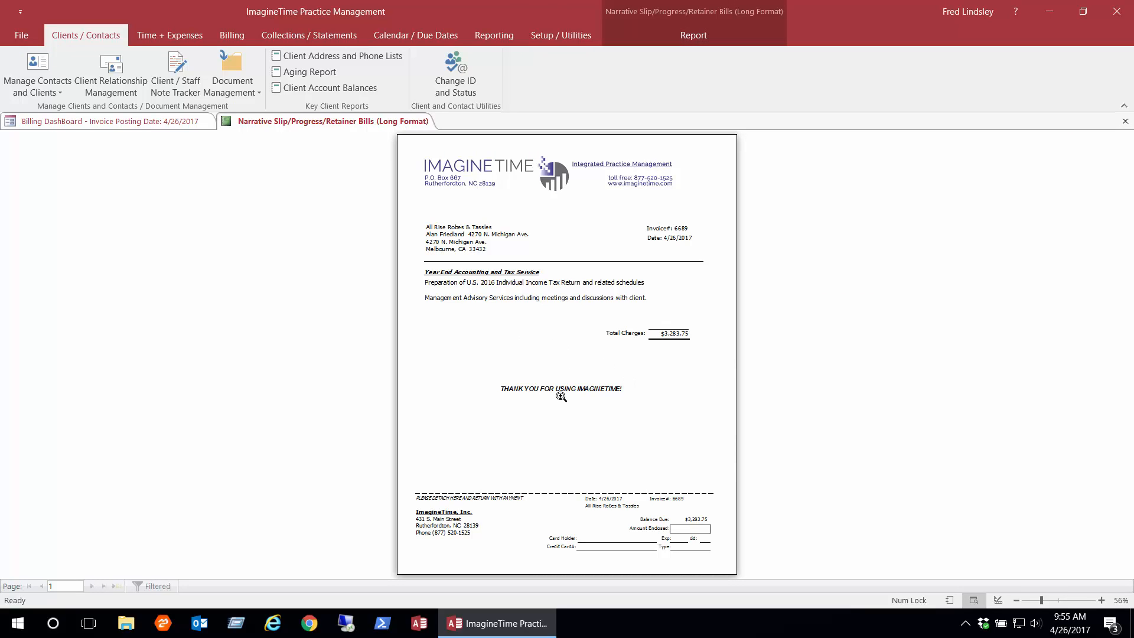
left_click(1125, 121)
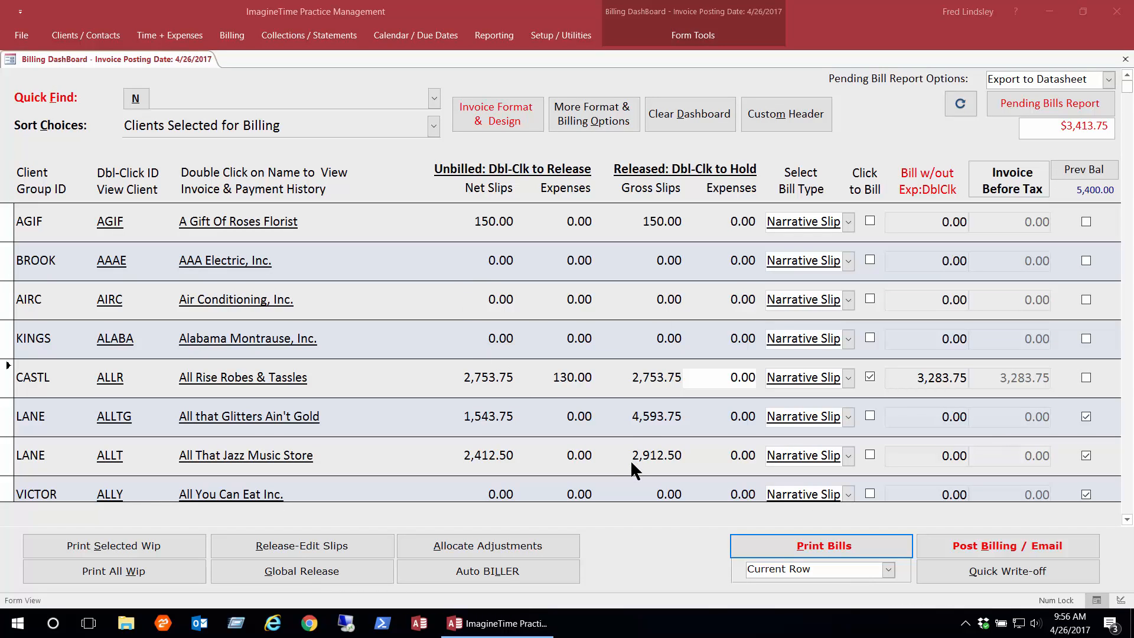
Release All Rise Robes & Tassles' held expenses and set the invoice expense format to Group Expenses in with Total Charges.
double_click(565, 379)
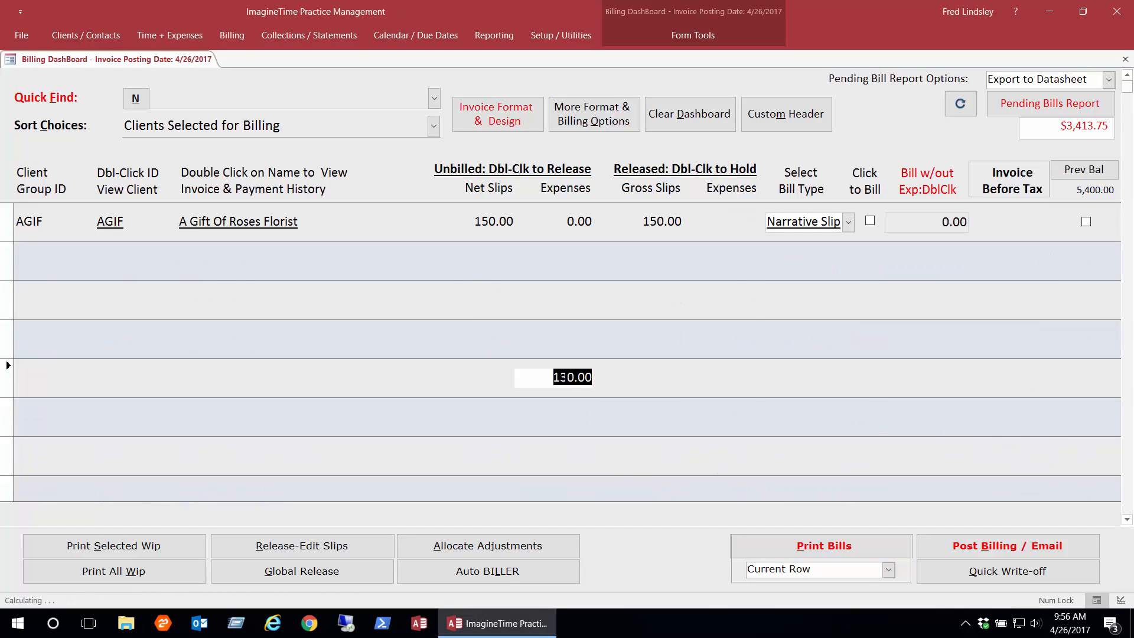
left_click(483, 119)
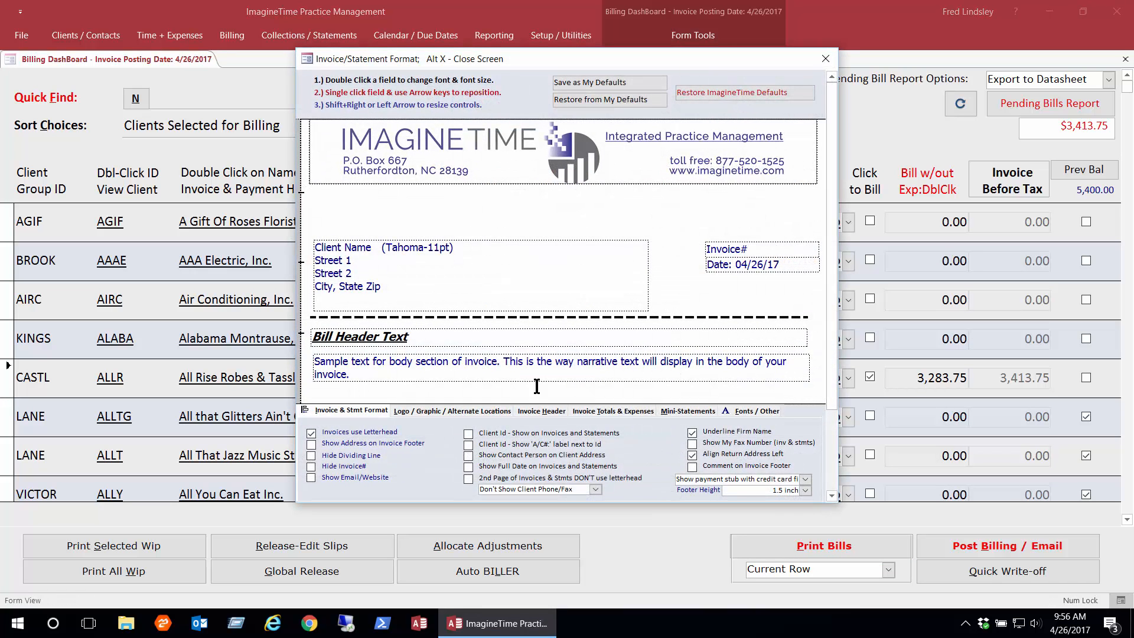
left_click(611, 412)
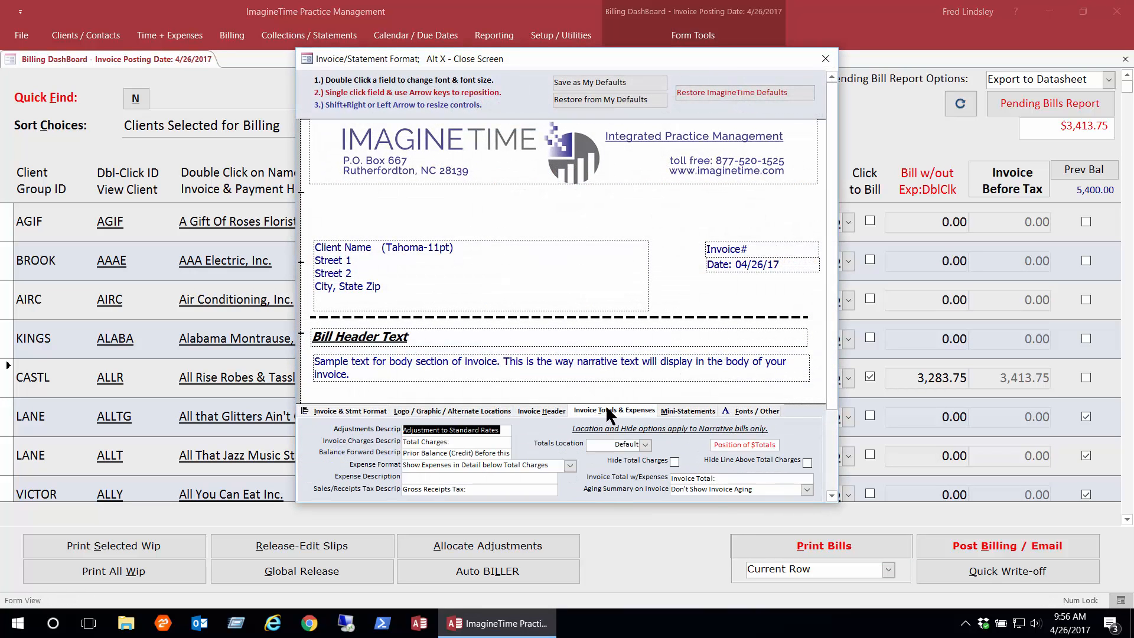
left_click(570, 466)
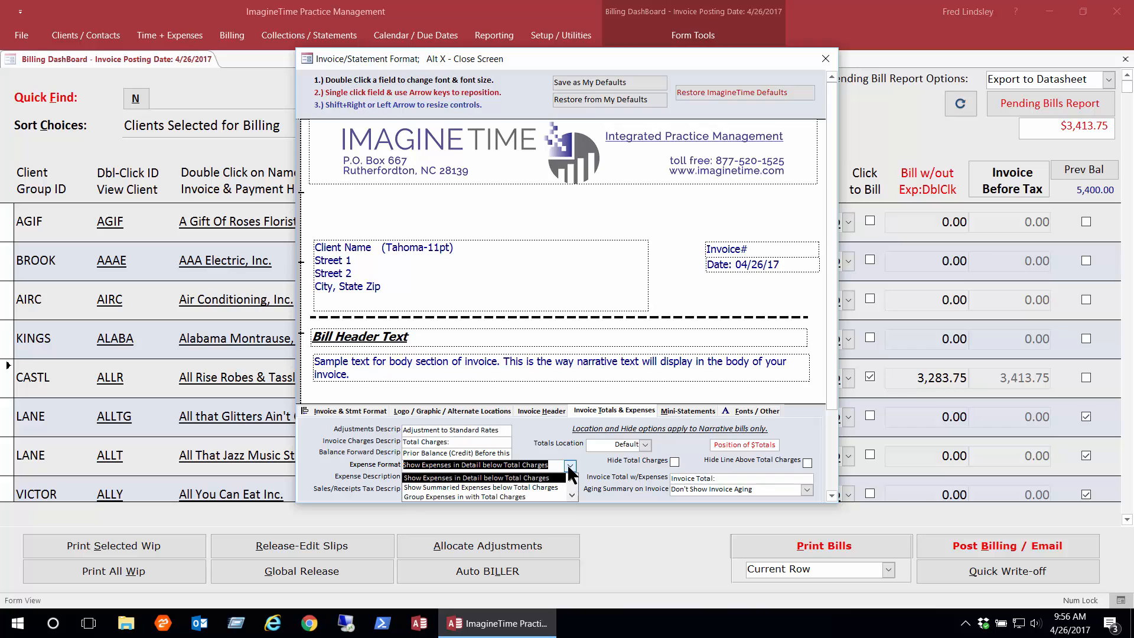
left_click(479, 496)
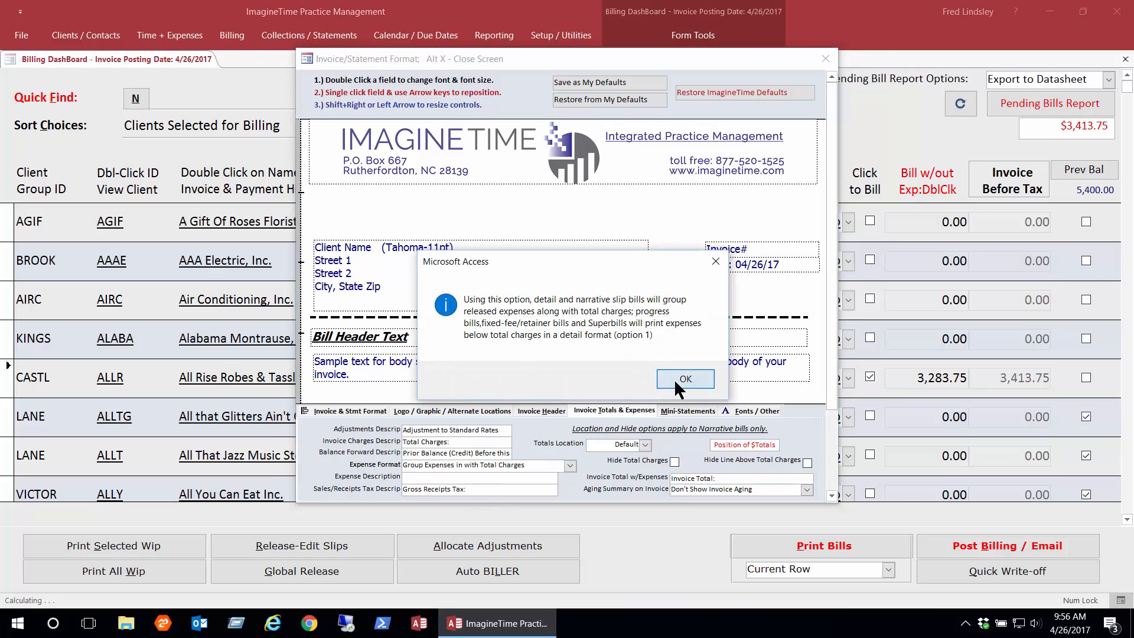
left_click(682, 379)
left_click(834, 53)
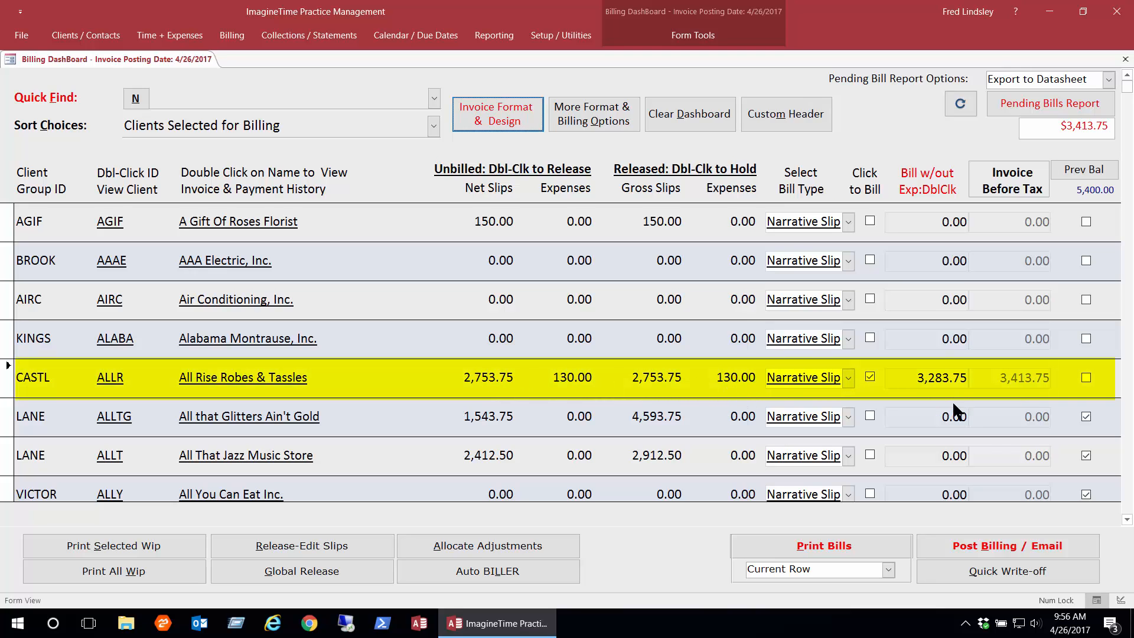
Set All Rise Robes & Tassles' bill amount without expenses to 3,500.
left_click(910, 379)
type("3500")
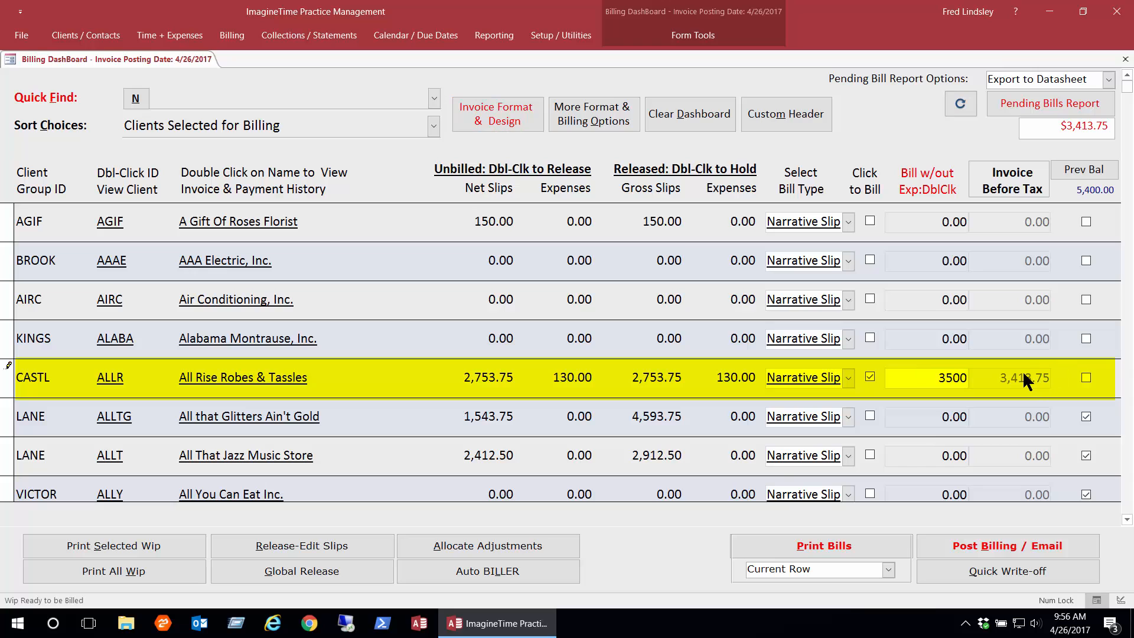
key("Return")
Preview the All Rise Robes & Tassles bill with expenses grouped into total charges on screen and close the preview.
left_click(791, 538)
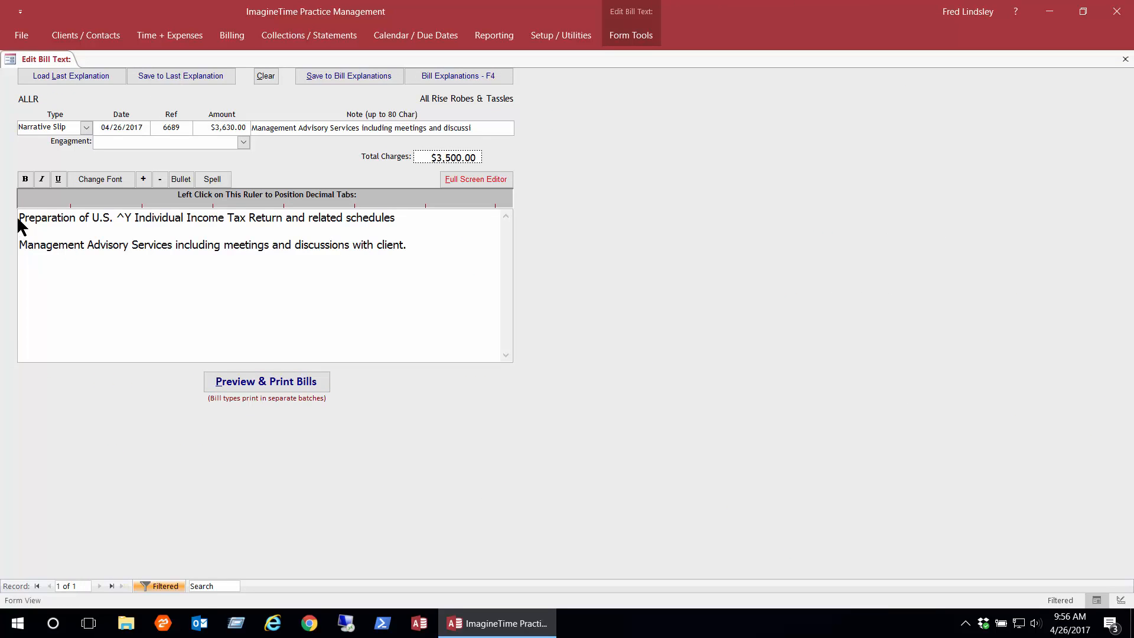
left_click(275, 384)
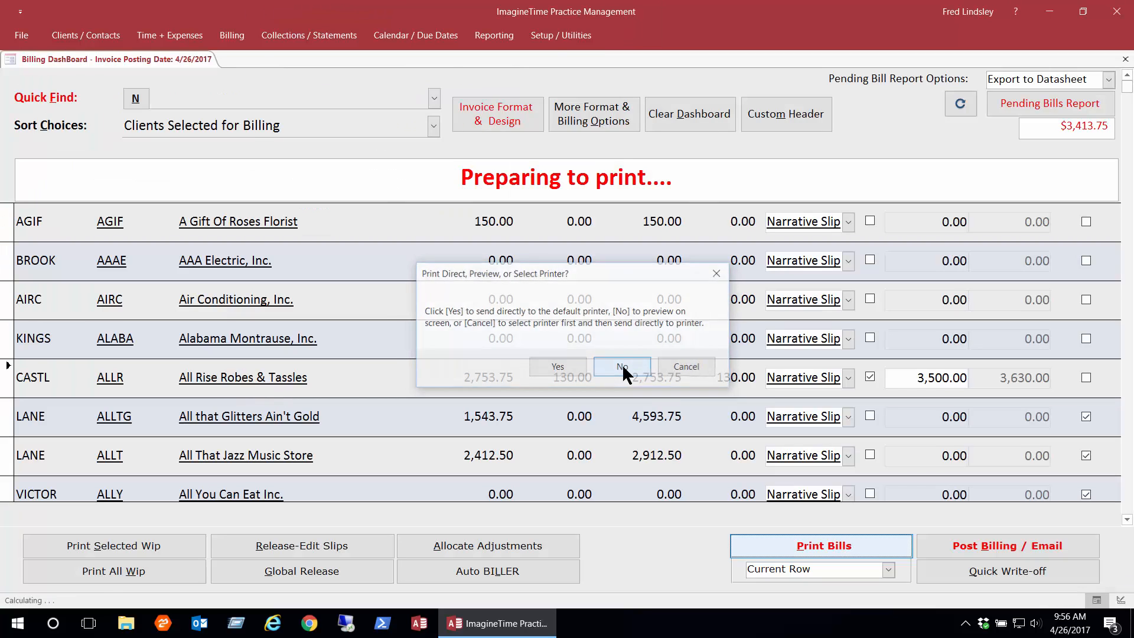
left_click(622, 366)
left_click(622, 364)
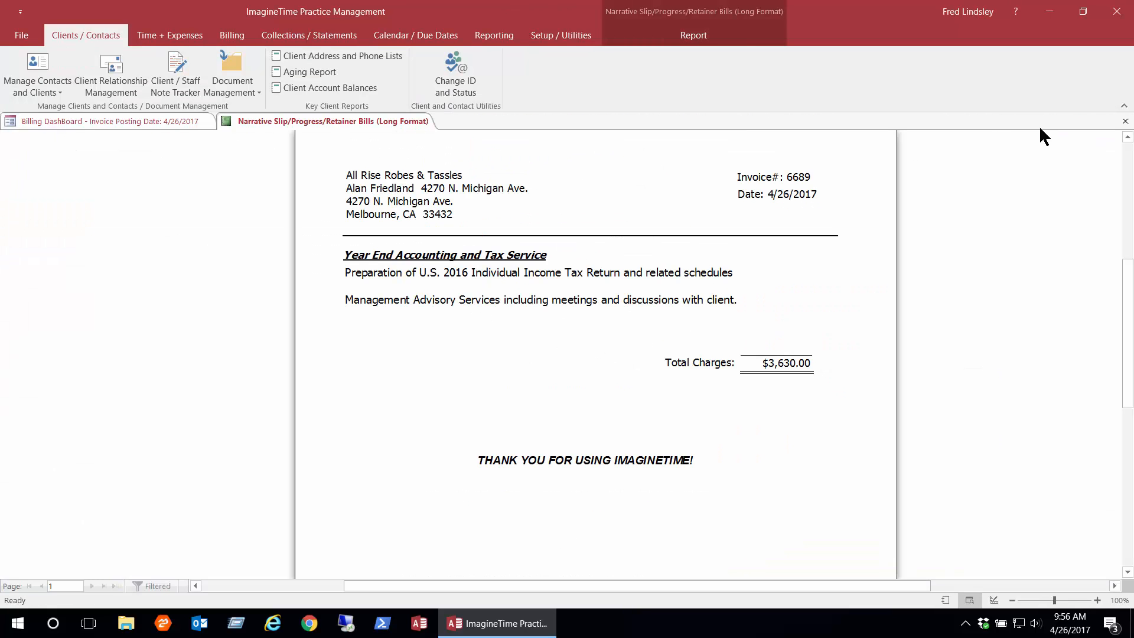
left_click(1125, 121)
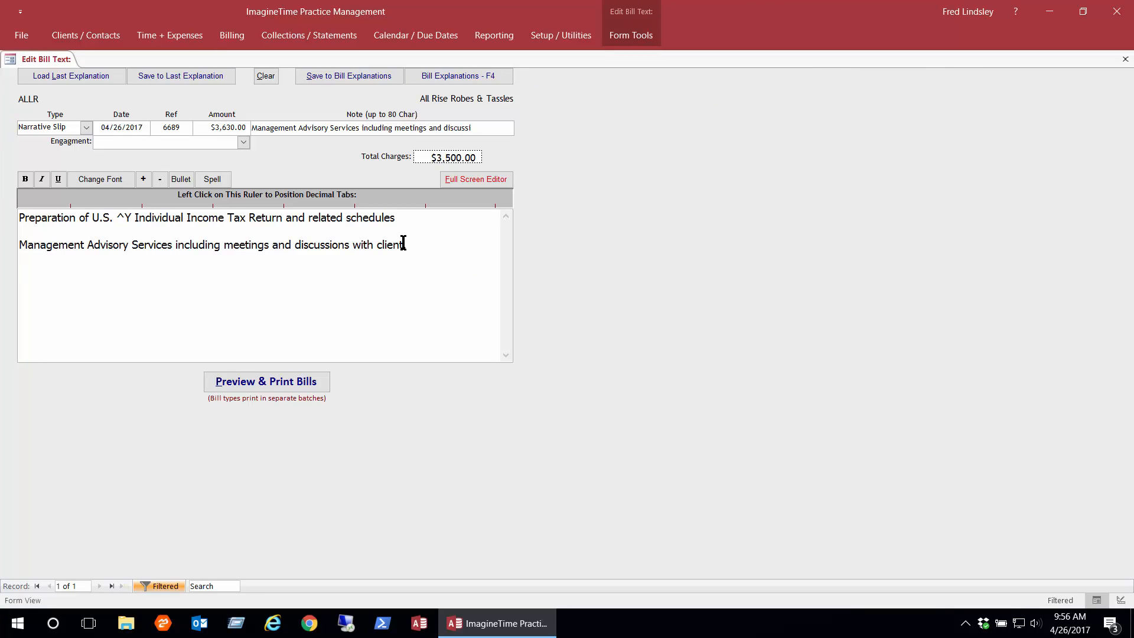
Add "including expenses" below All Rise Robes & Tassles' existing bill text, preview the bill on screen and close the preview.
type("cluding expenses")
left_click(252, 378)
left_click(622, 365)
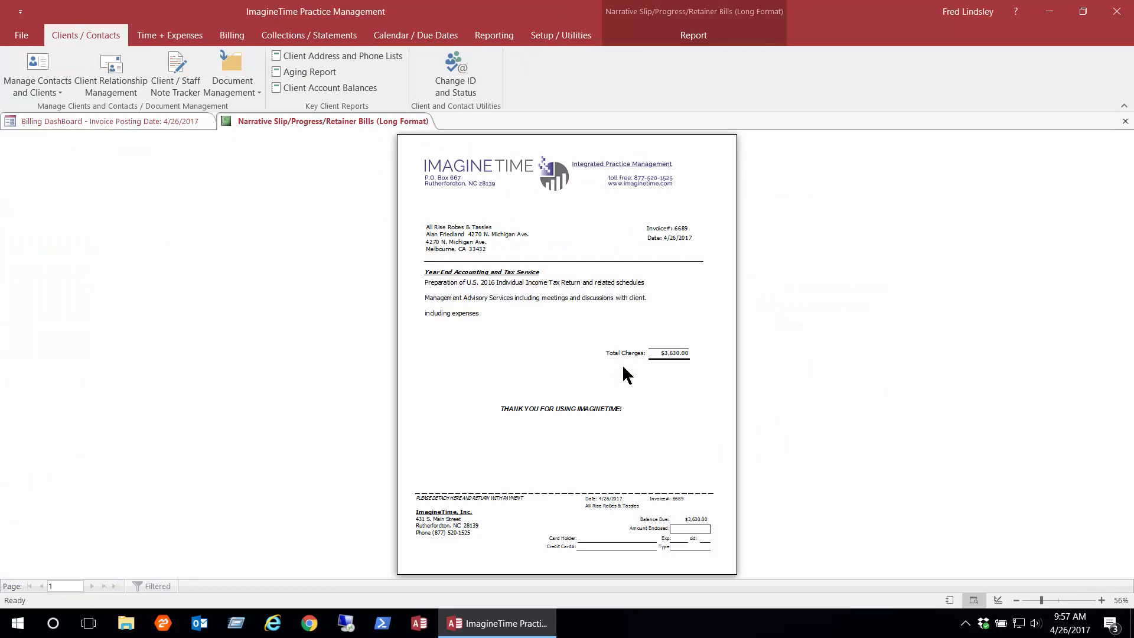
left_click(581, 266)
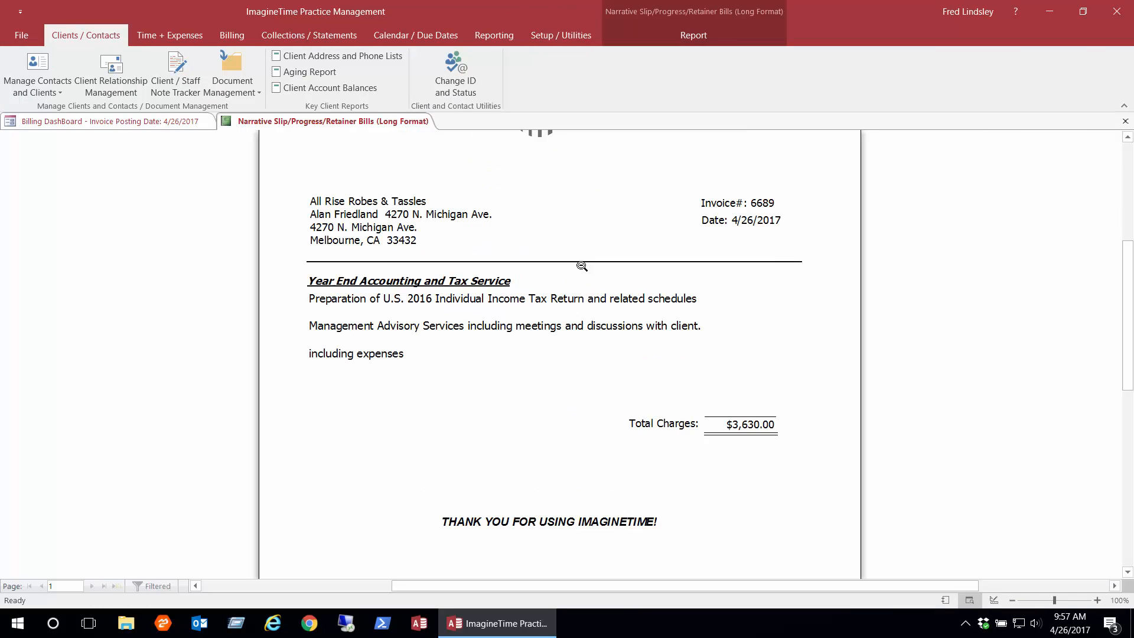
scroll(590, 303, "up", 2)
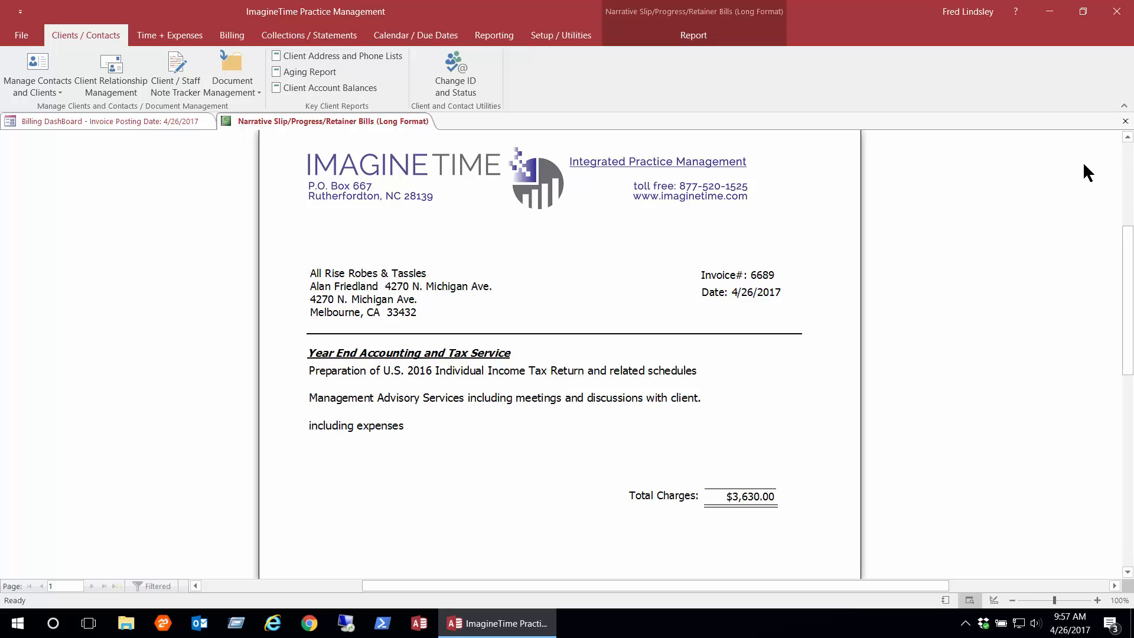
left_click(1125, 121)
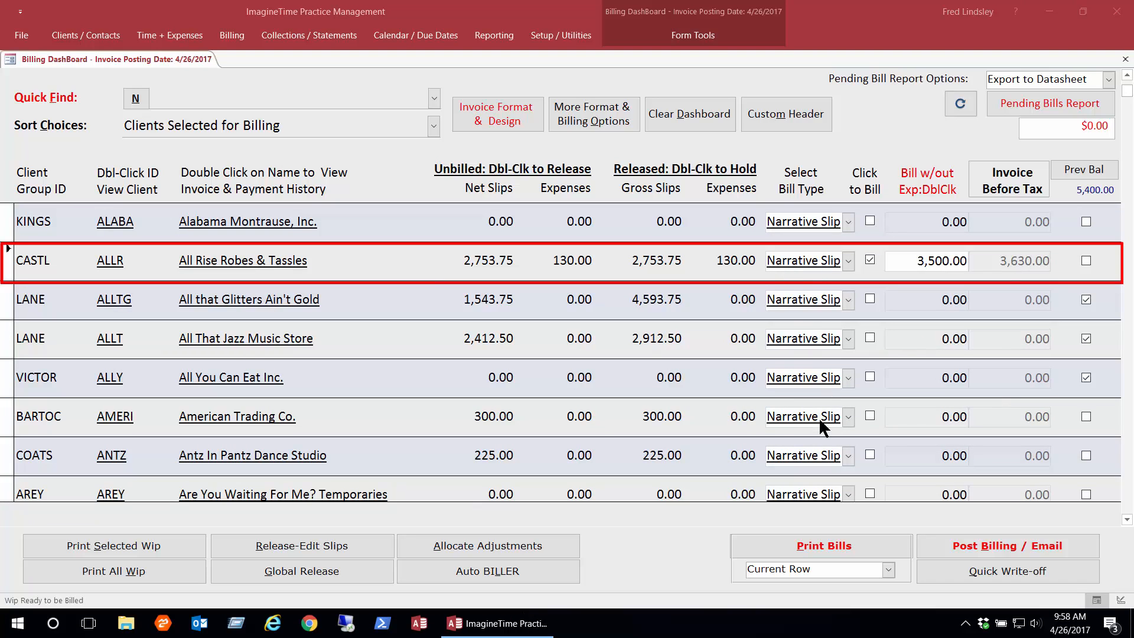
Insert the saved Long explanation into All Rise Robes & Tassles' new narrative slip bill and remove the trailing blank line.
left_click(9, 262)
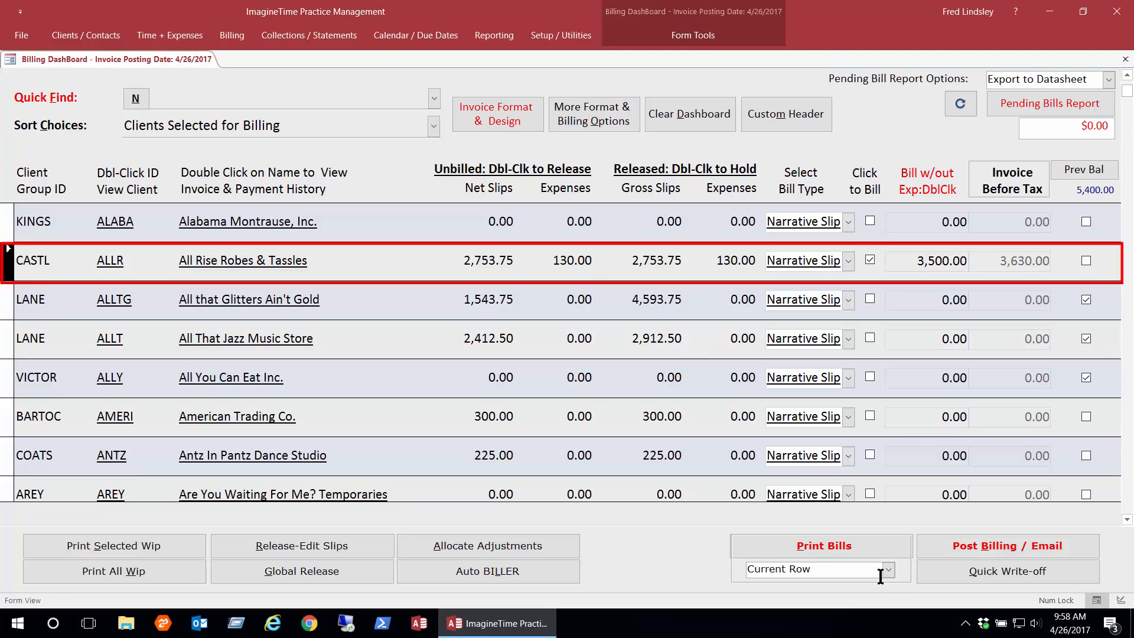
left_click(792, 570)
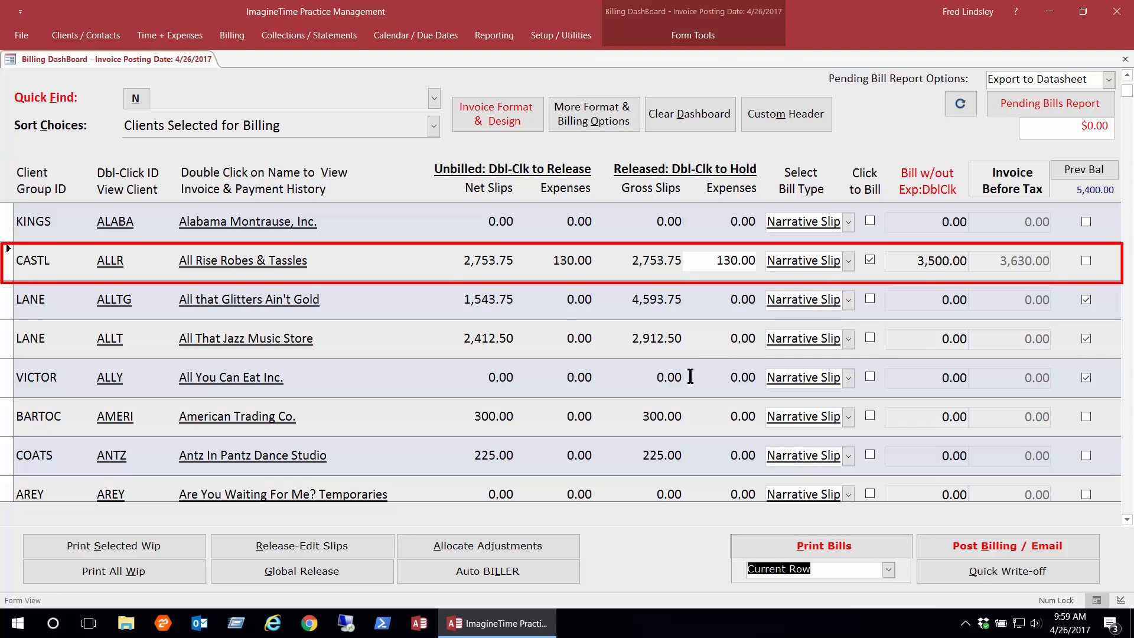
double_click(797, 263)
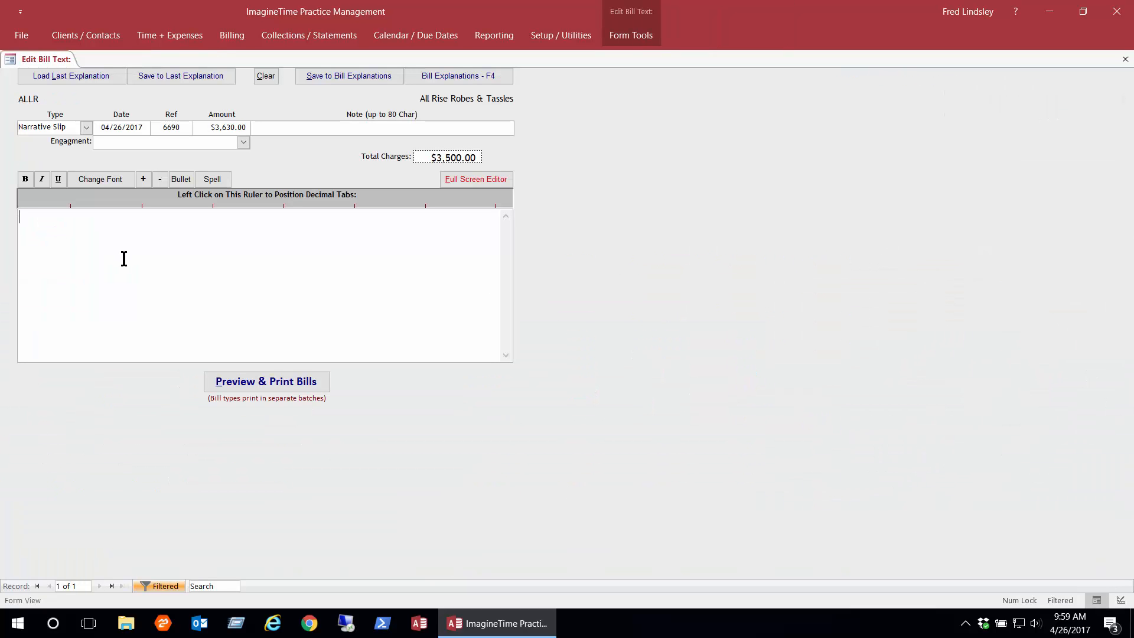
key("F4")
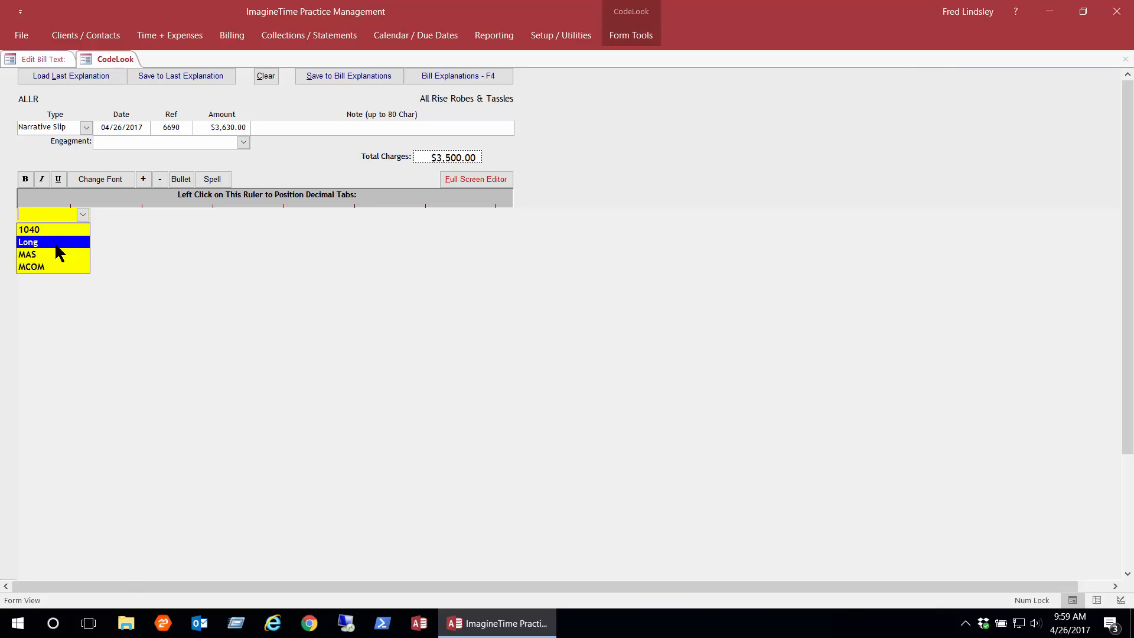
left_click(56, 243)
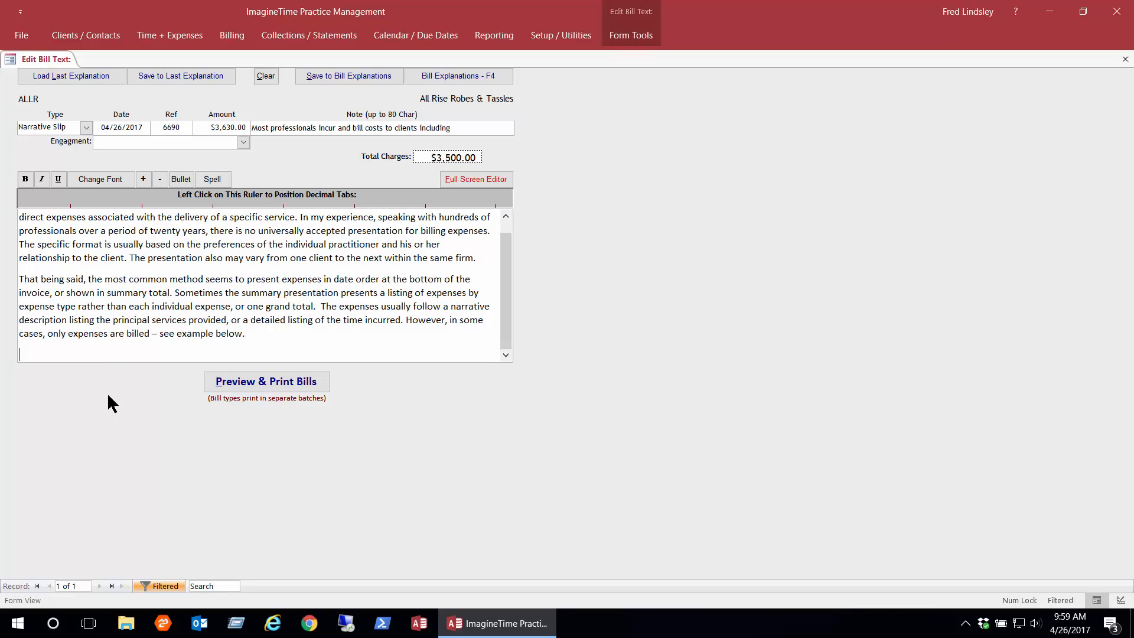
key("BackSpace")
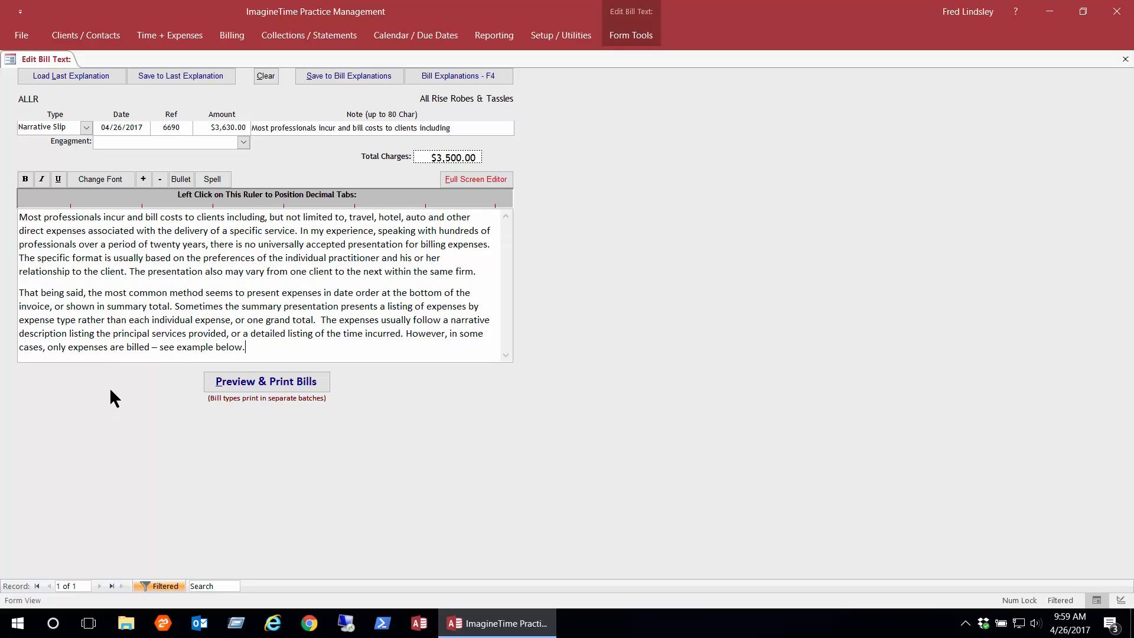
Preview the All Rise Robes & Tassles bill with the long explanation on screen and close the preview.
left_click(262, 380)
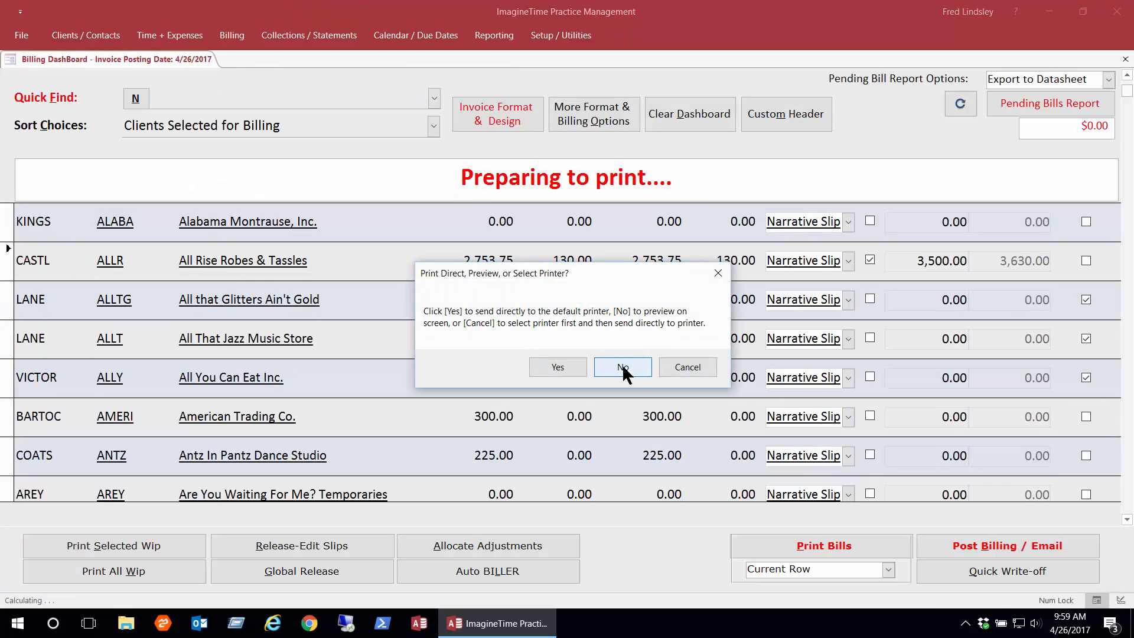
left_click(622, 364)
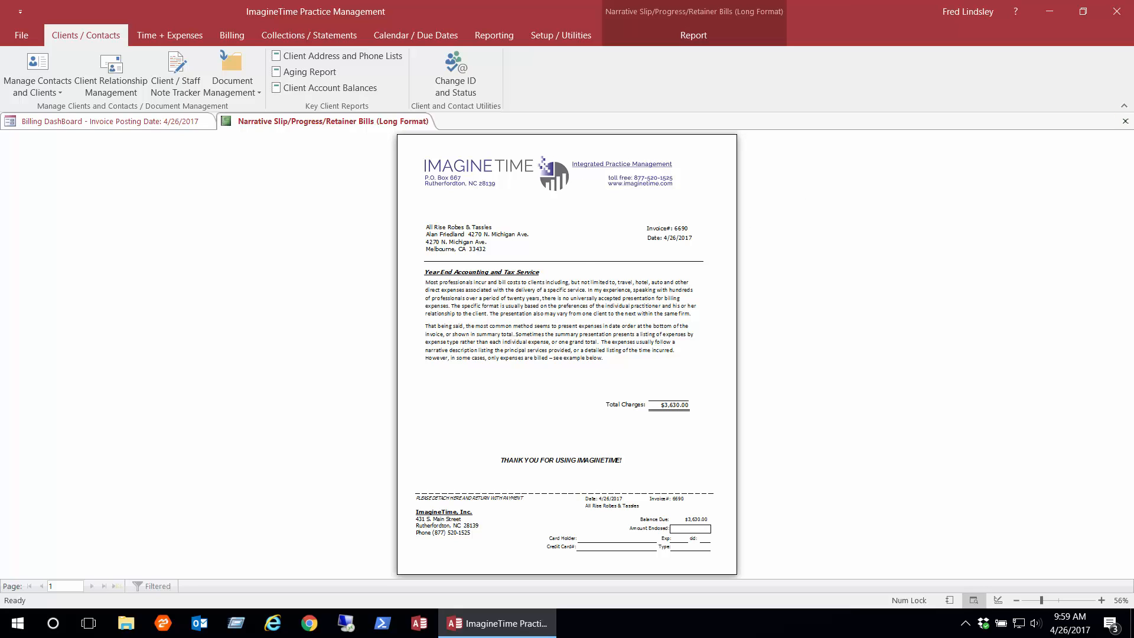
left_click(1123, 106)
left_click(653, 179)
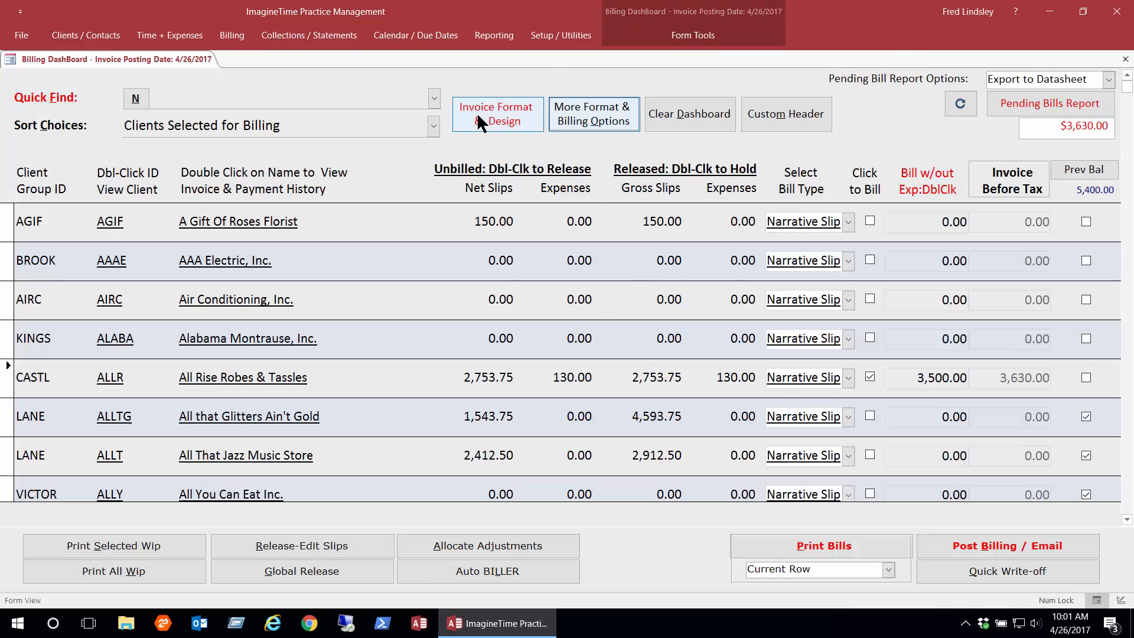
Check the Use Long Format Narrative Invoice option in the invoice format's font settings and close the format window.
left_click(479, 117)
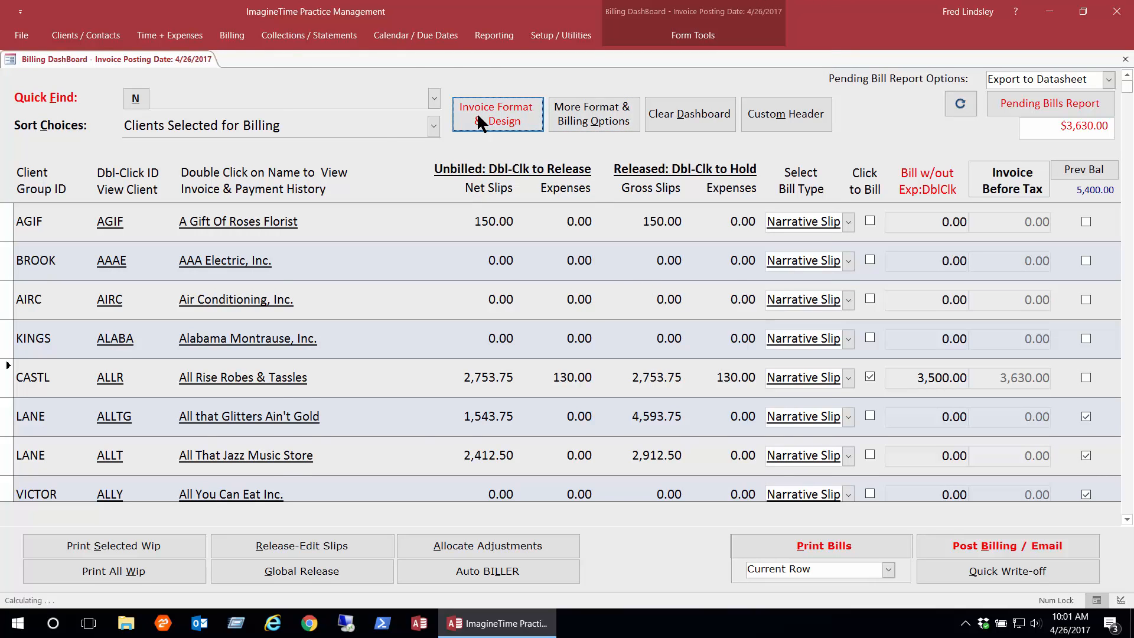
left_click(745, 410)
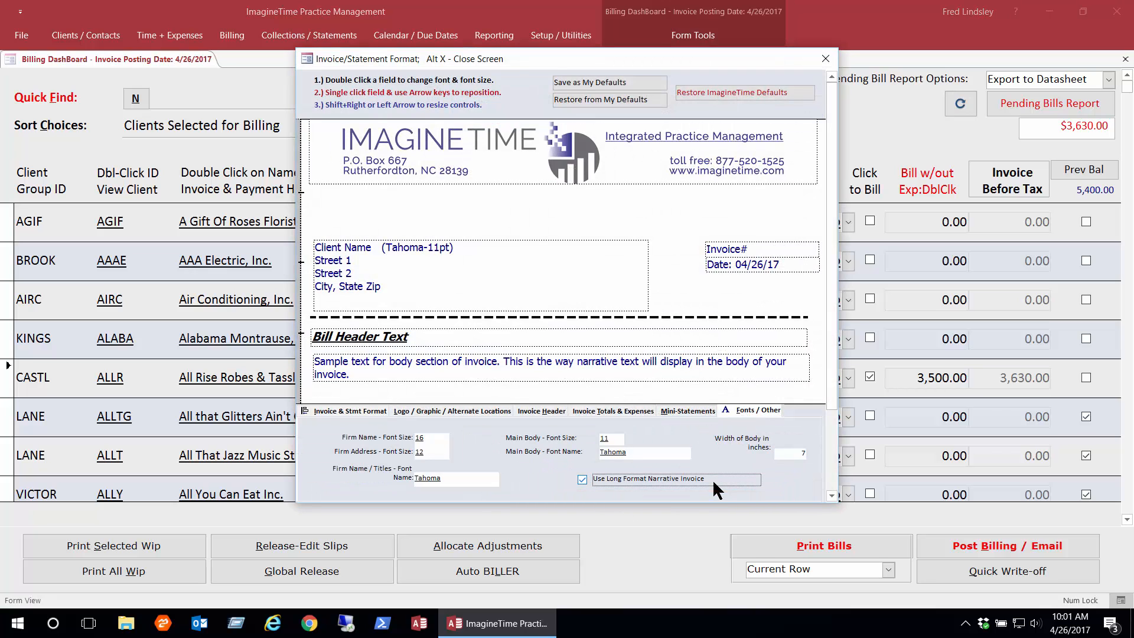
left_click(826, 59)
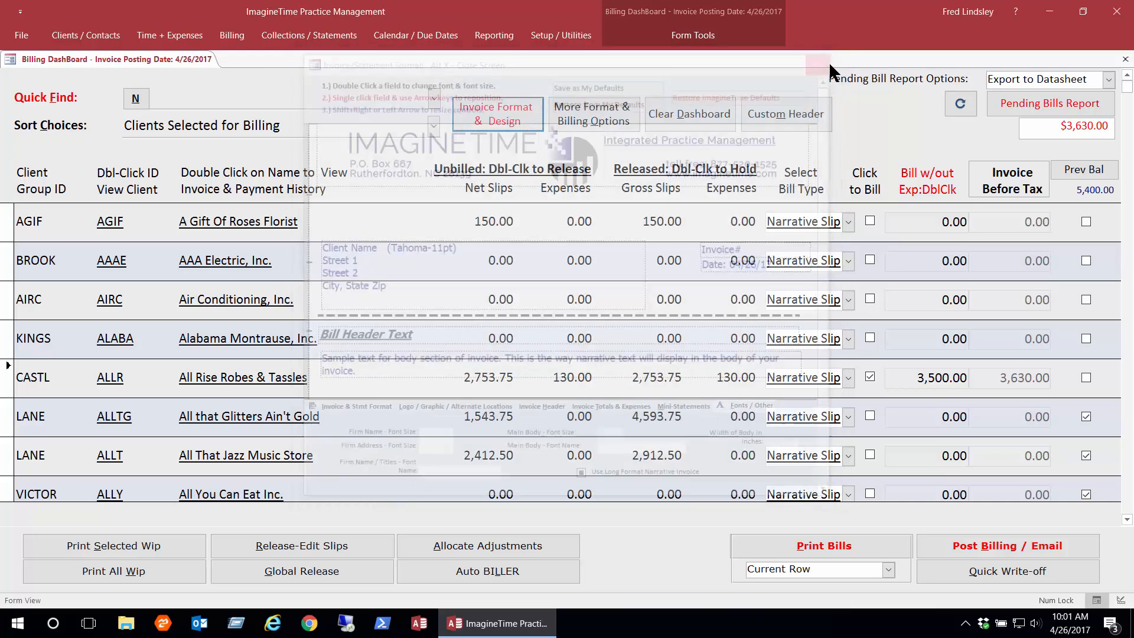